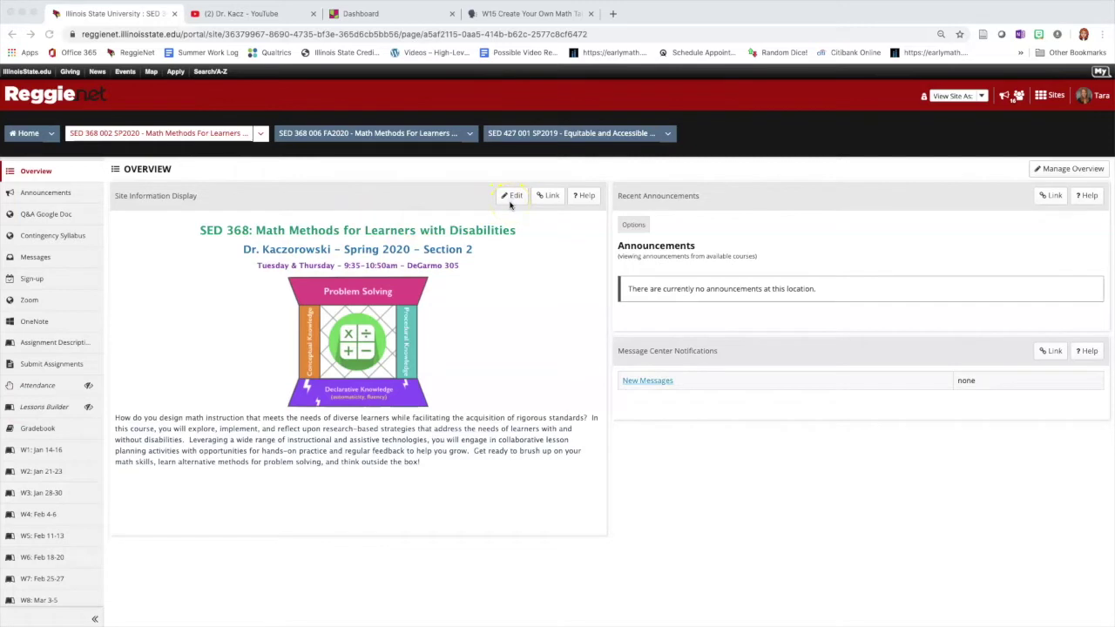
- Open the Site Information Display for editing, examine its description editor, and leave without updating
click(515, 196)
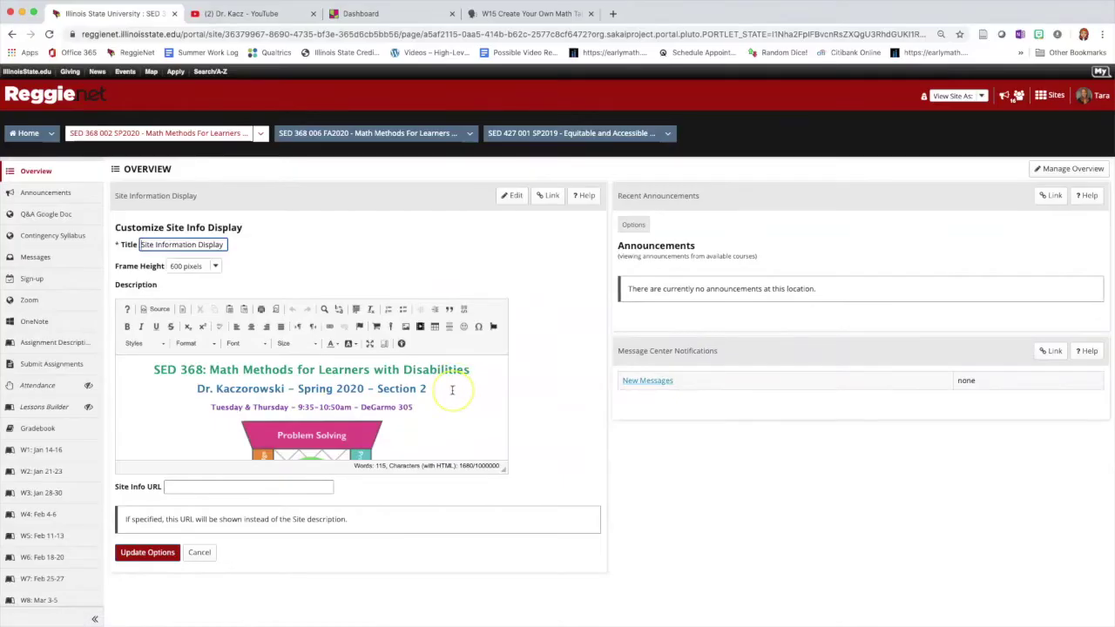
scroll(452, 390, down, 1)
scroll(452, 390, up, 1)
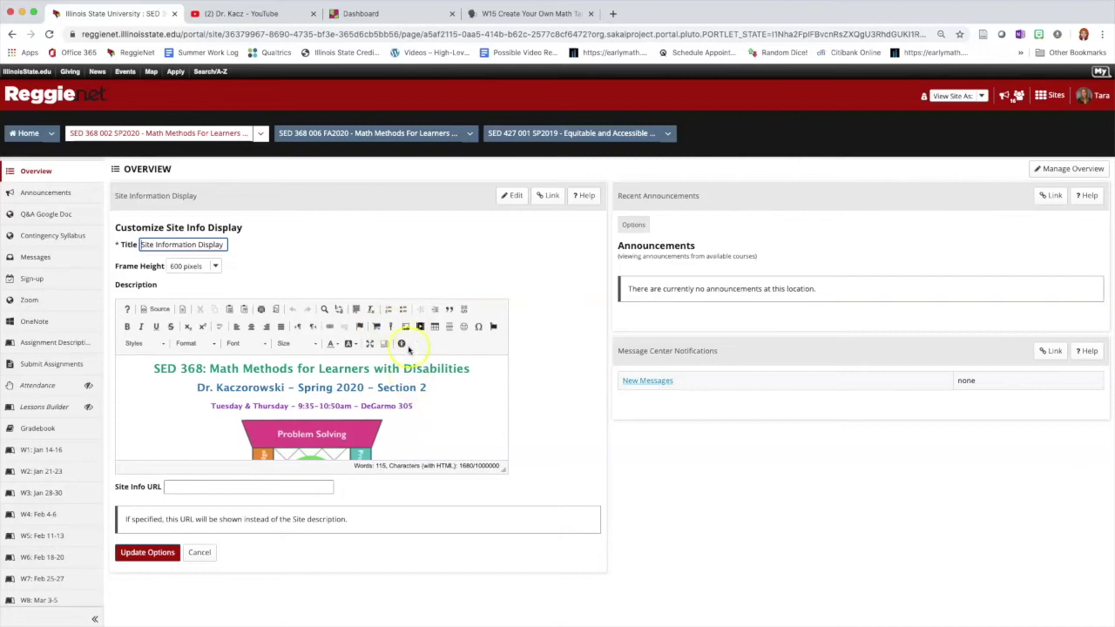
click(199, 552)
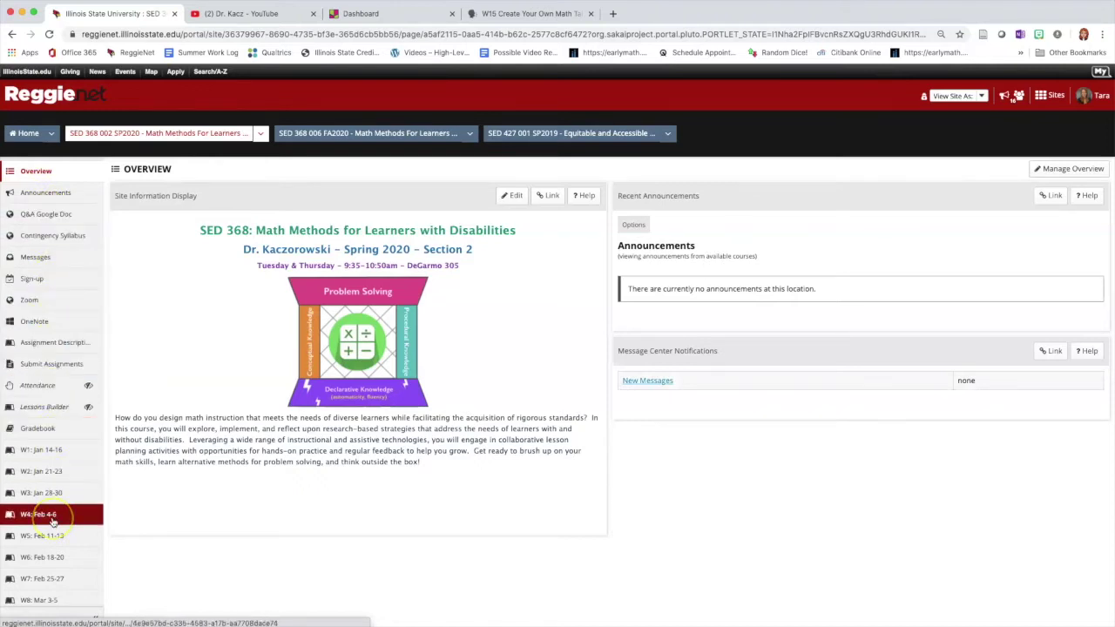
- Open the W1: Jan 14-16 lesson page and look over its Week 1a and Week 1b sections
scroll(52, 520, down, 1)
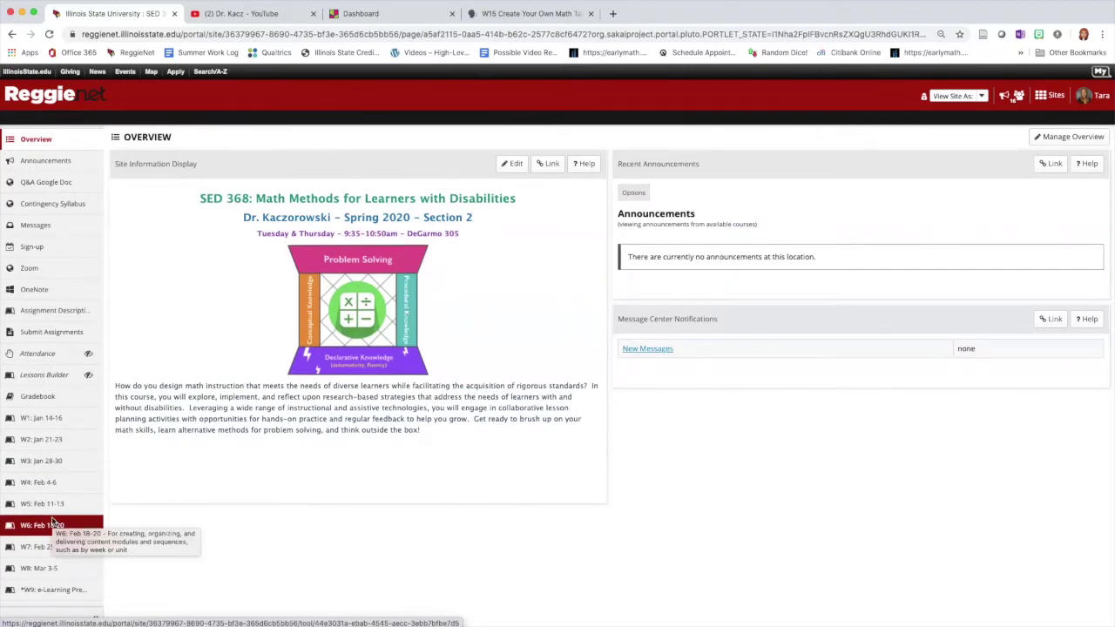
click(25, 166)
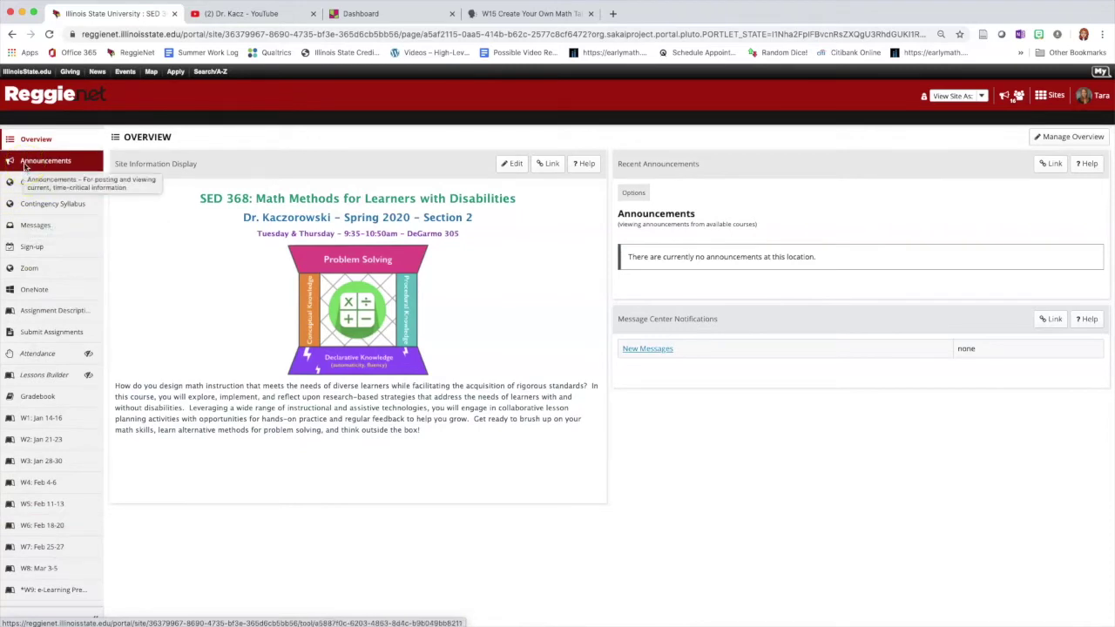
click(27, 249)
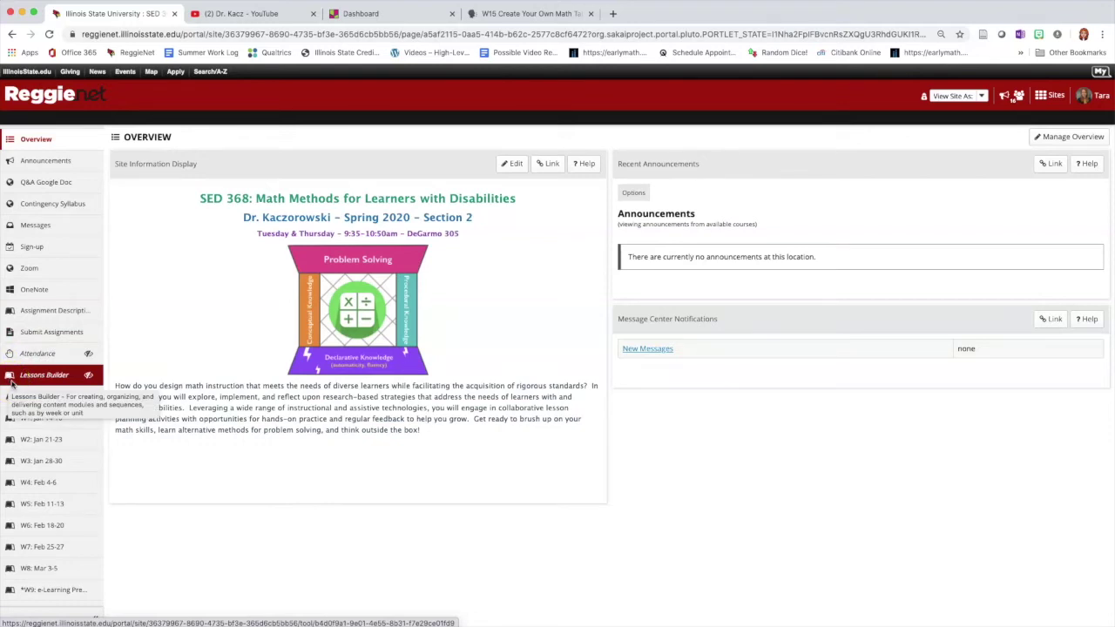
scroll(39, 451, down, 1)
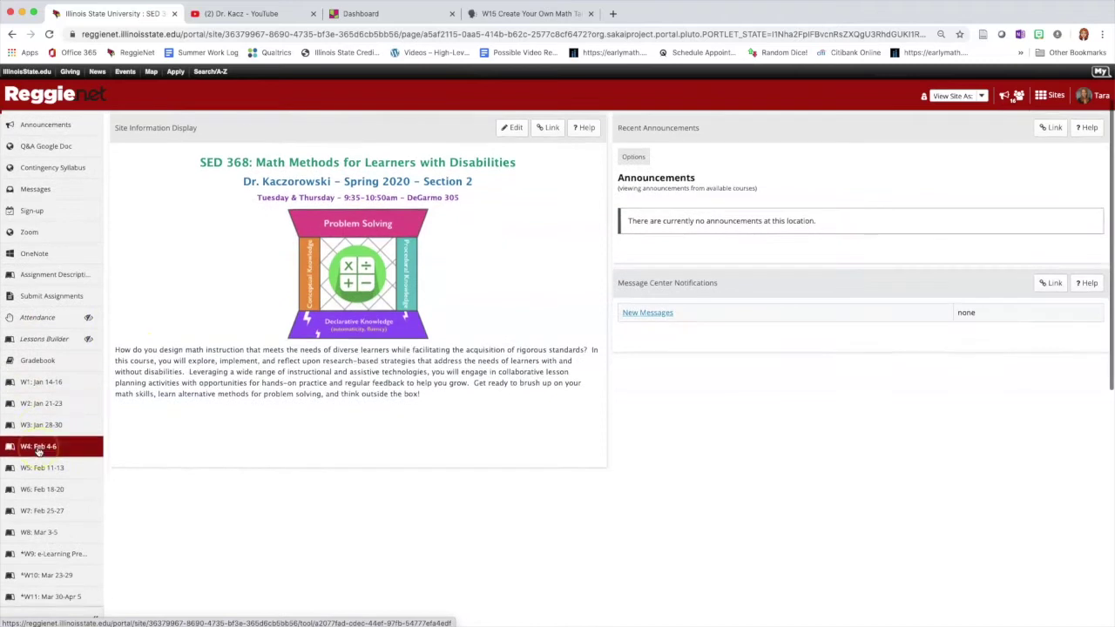
scroll(38, 449, down, 1)
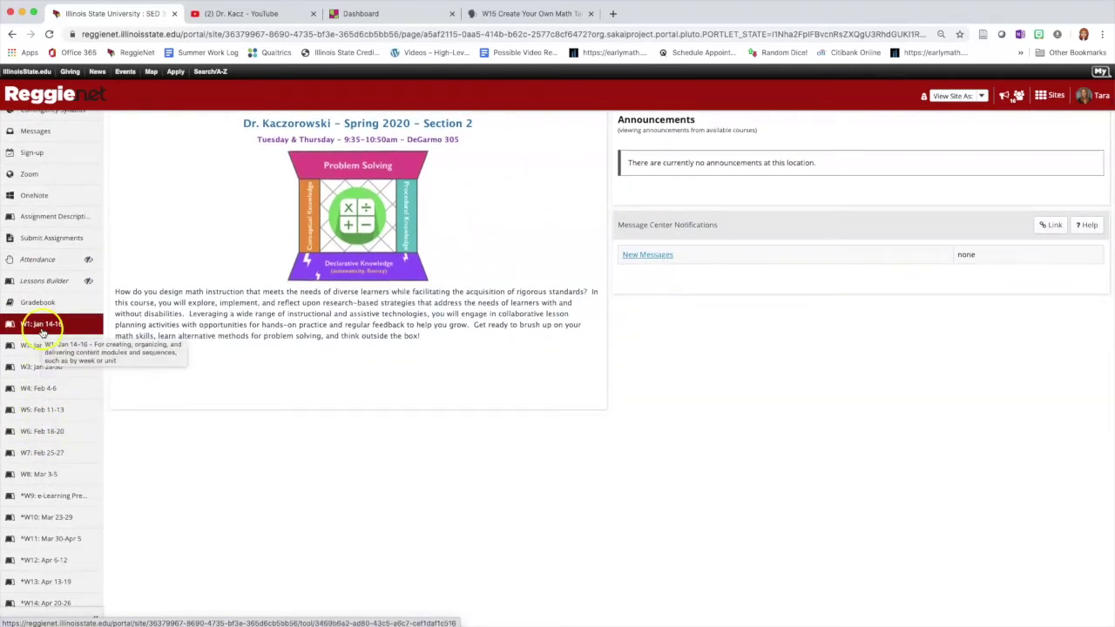
click(41, 329)
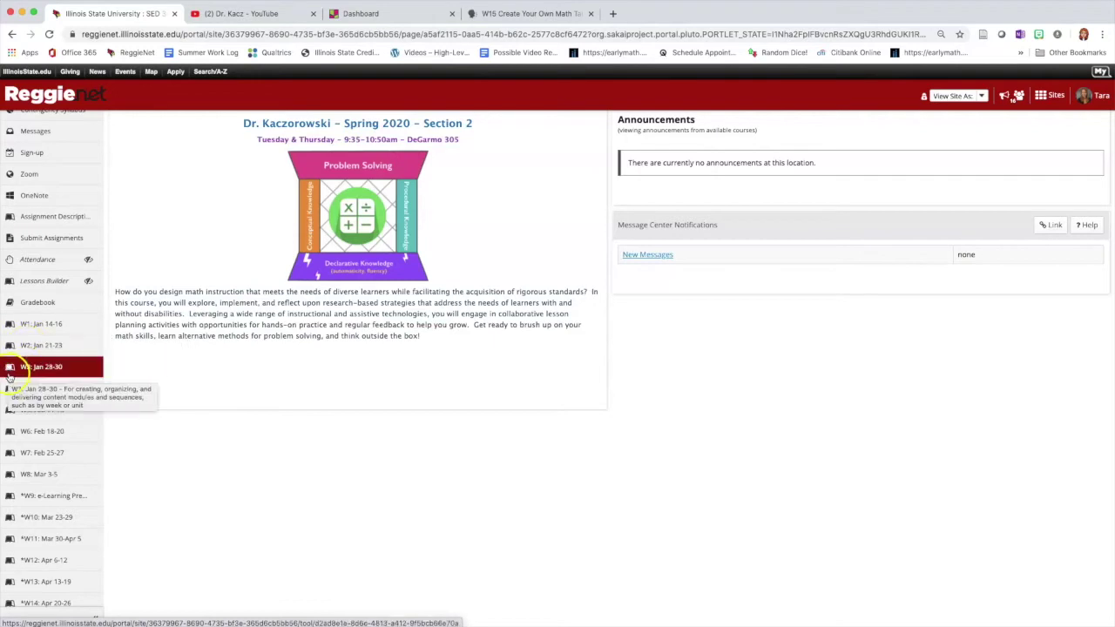
click(21, 328)
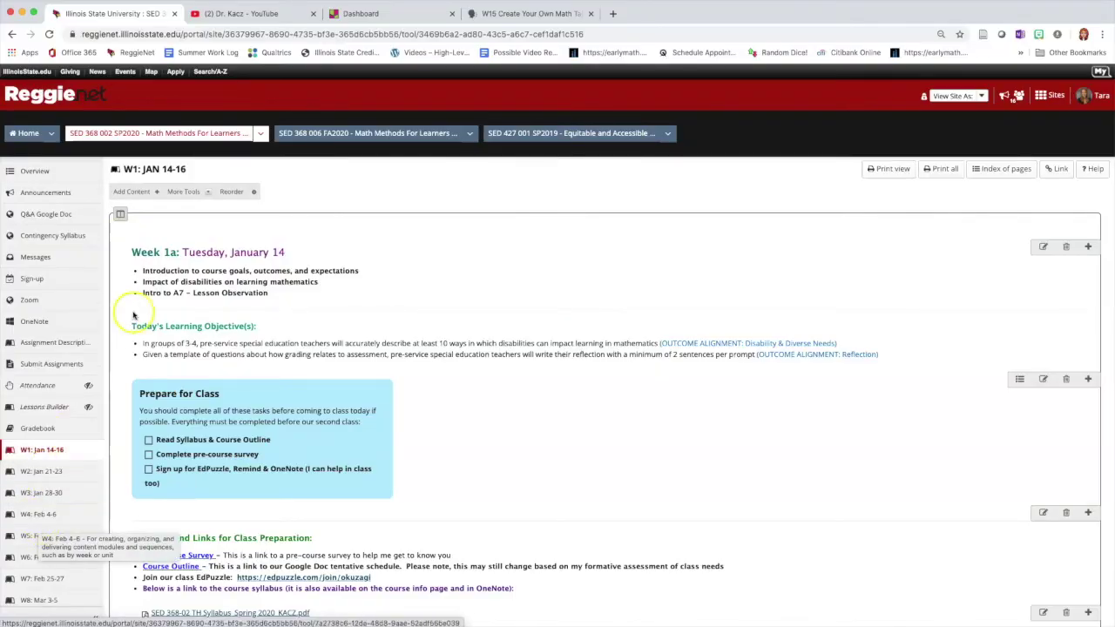
scroll(278, 314, down, 2)
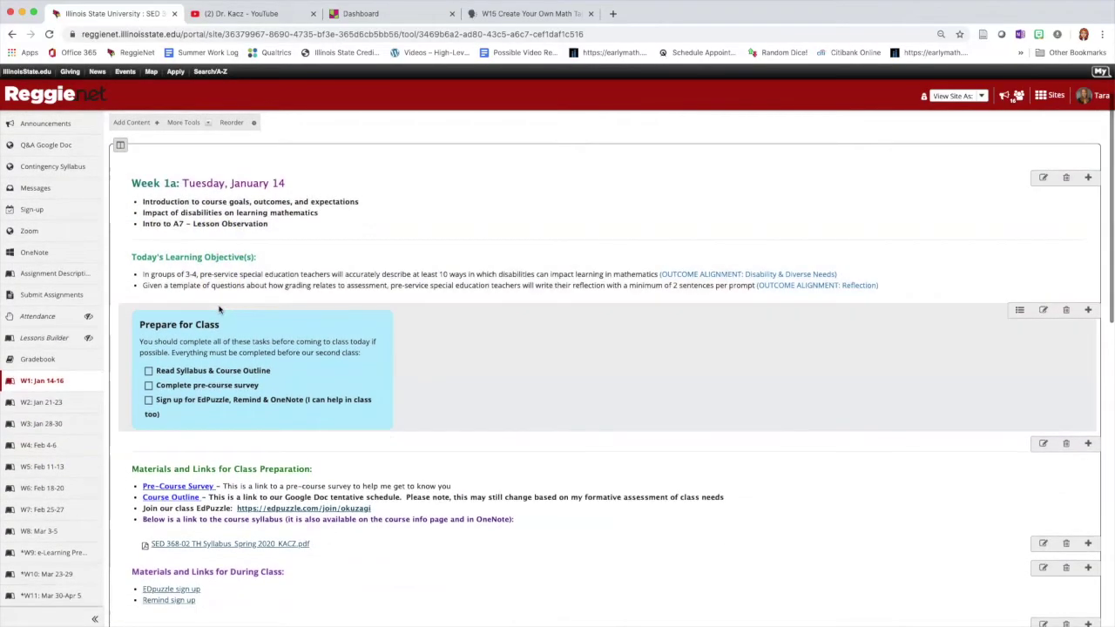
scroll(217, 348, down, 8)
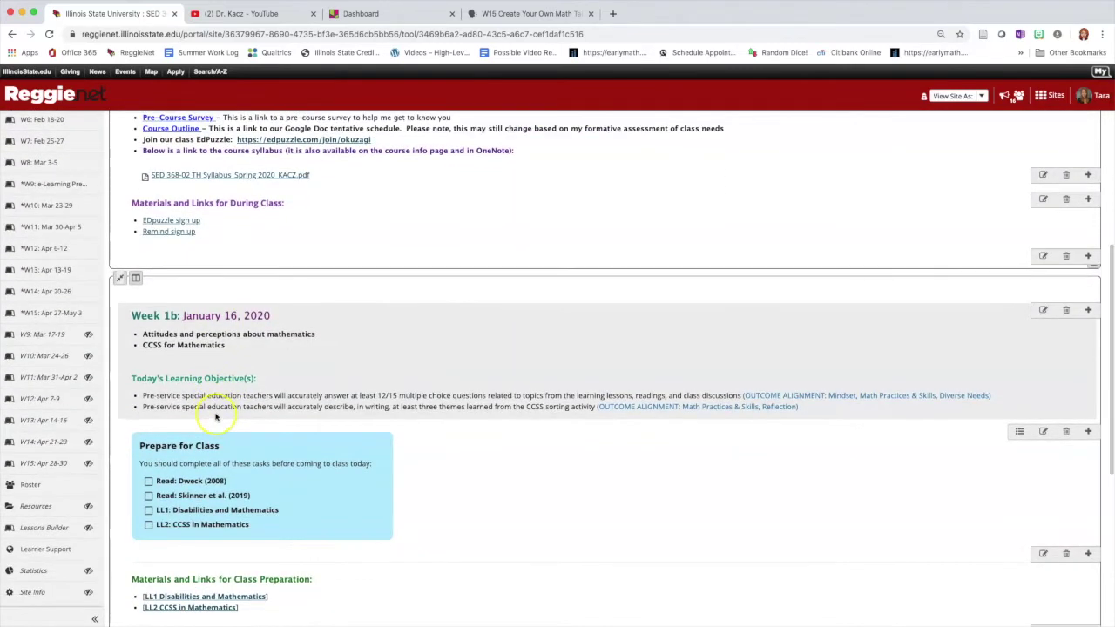
scroll(216, 418, up, 10)
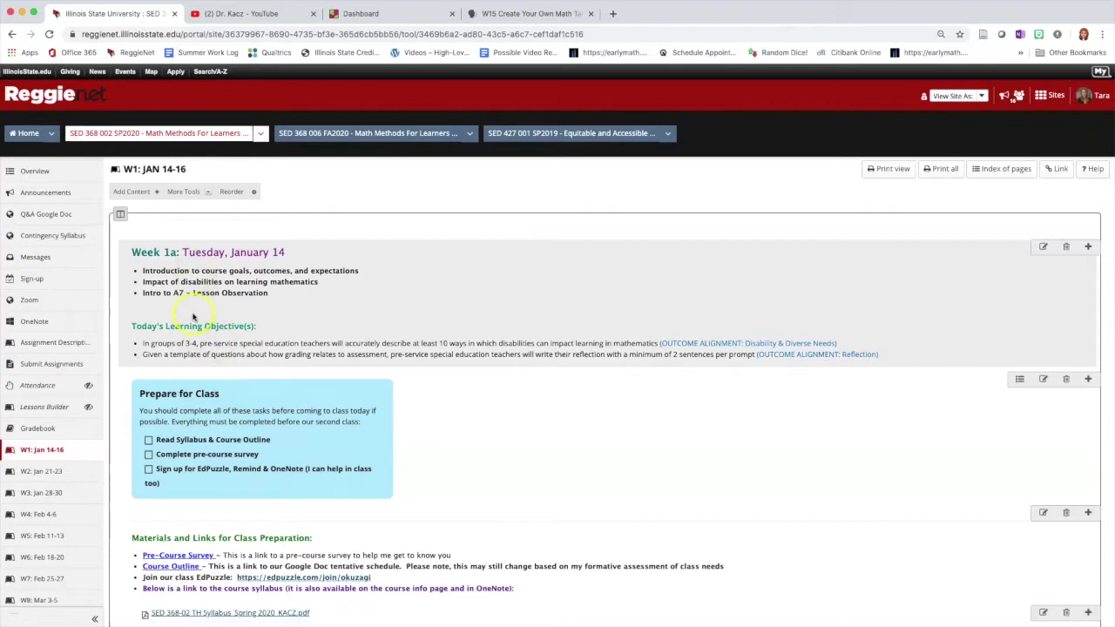
- Tick the EdPuzzle, Remind & OneNote sign-up item in Week 1a's Prepare for Class checklist and clear it again
scroll(188, 366, down, 2)
click(215, 424)
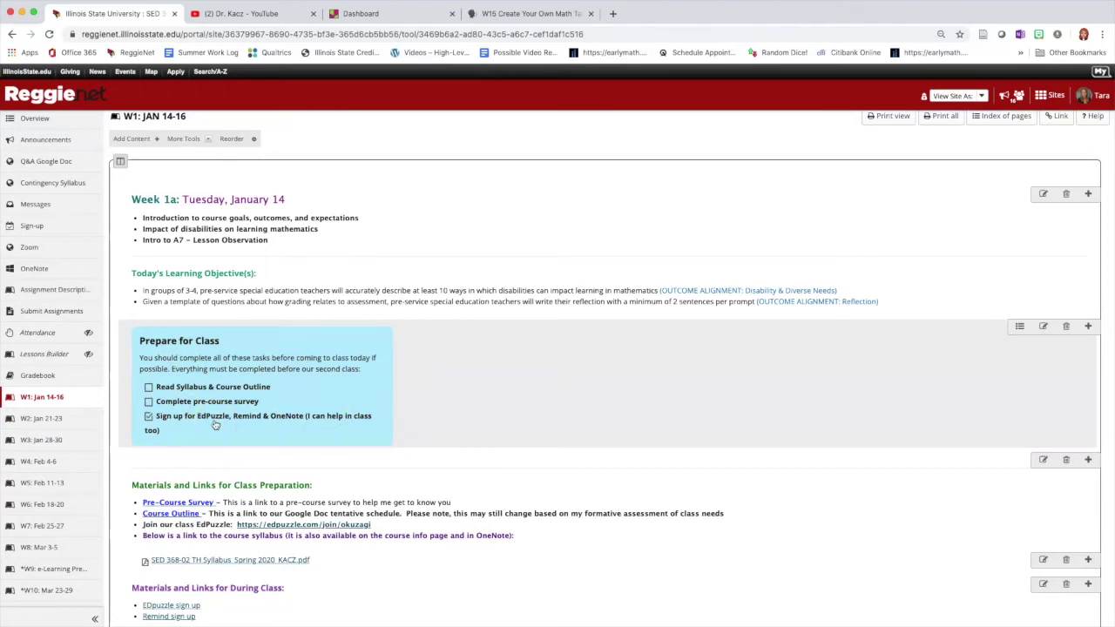
click(215, 424)
- Examine the class preparation and during-class materials and links for Week 1a and Week 1b
scroll(215, 424, down, 1)
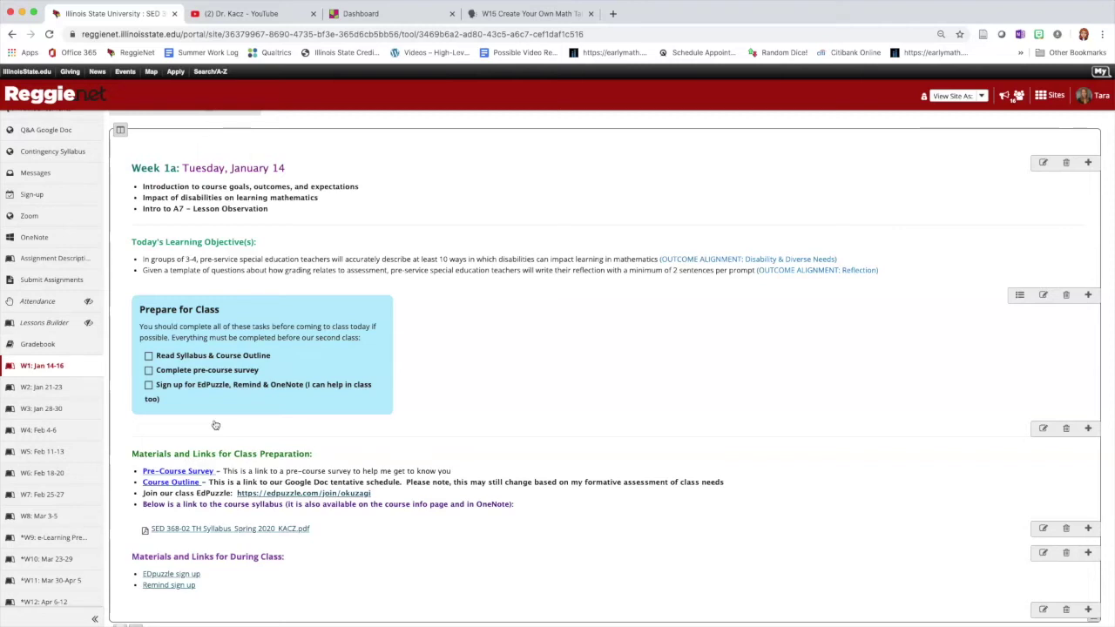
scroll(215, 424, down, 1)
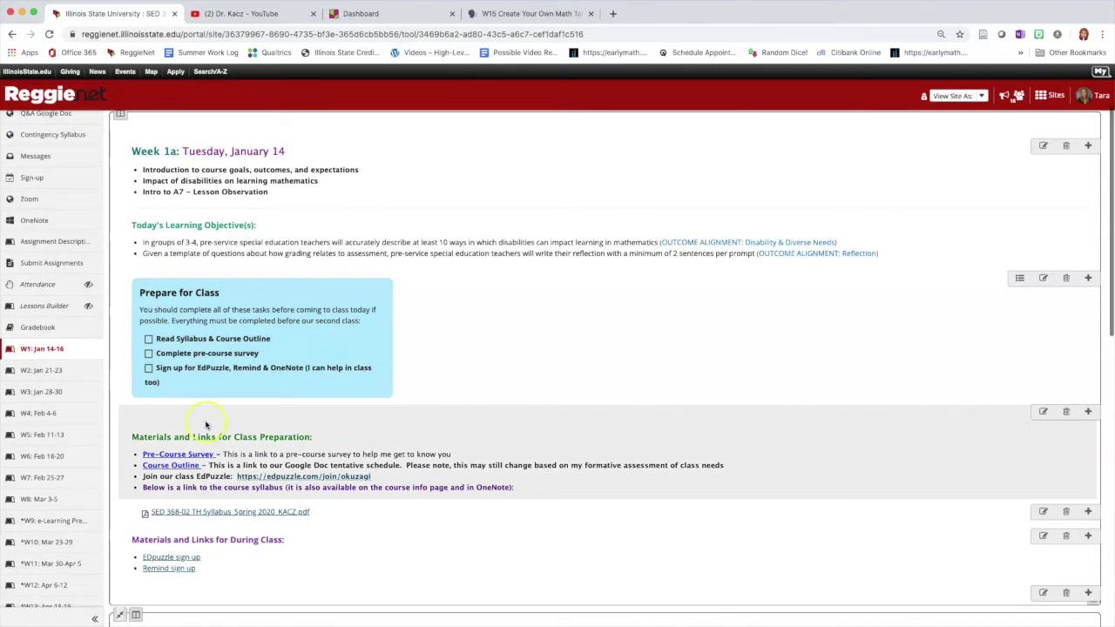
click(144, 488)
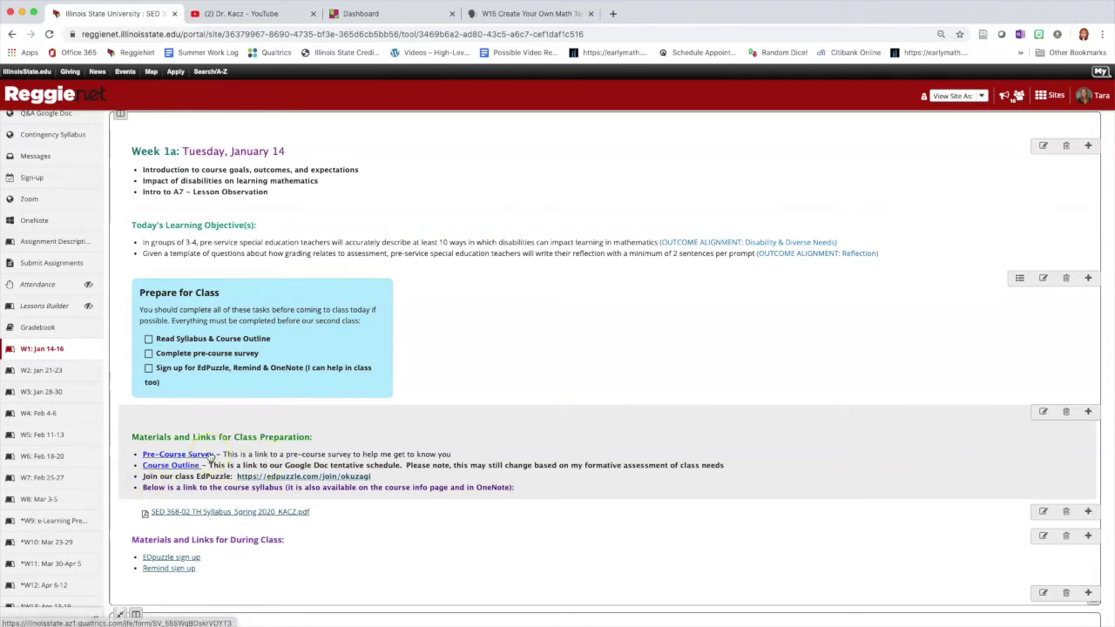
click(329, 499)
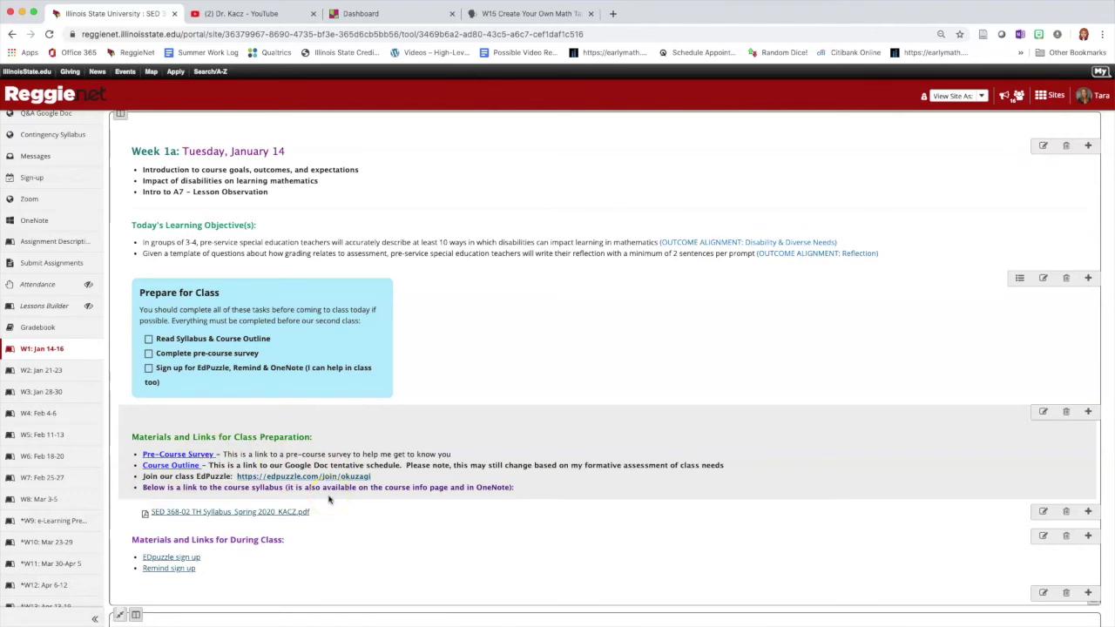
scroll(329, 499, down, 1)
click(261, 515)
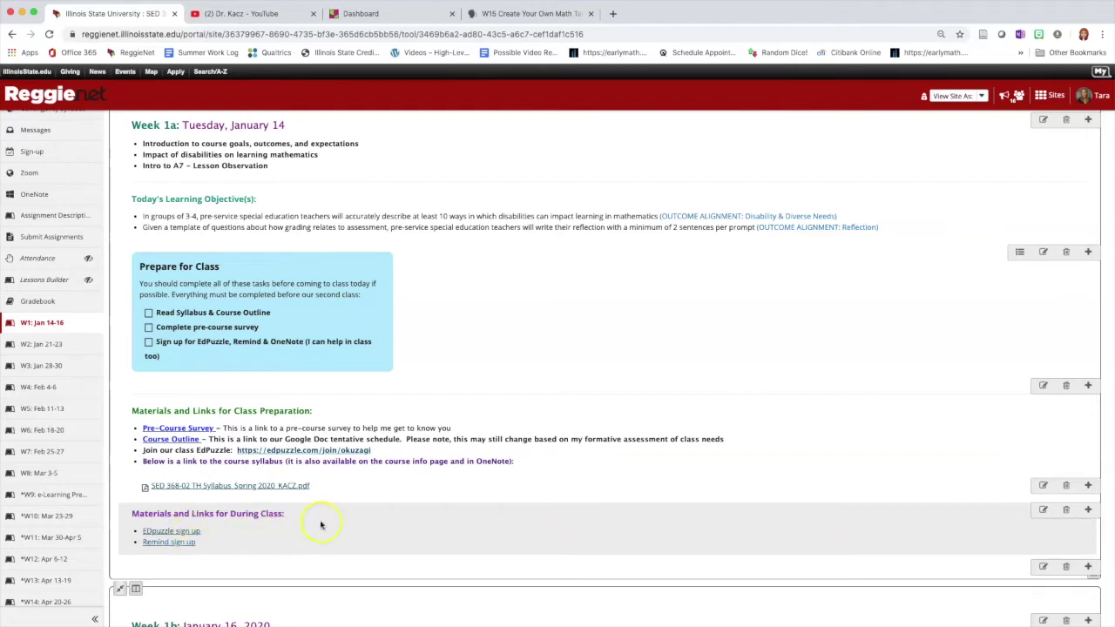
scroll(320, 524, down, 5)
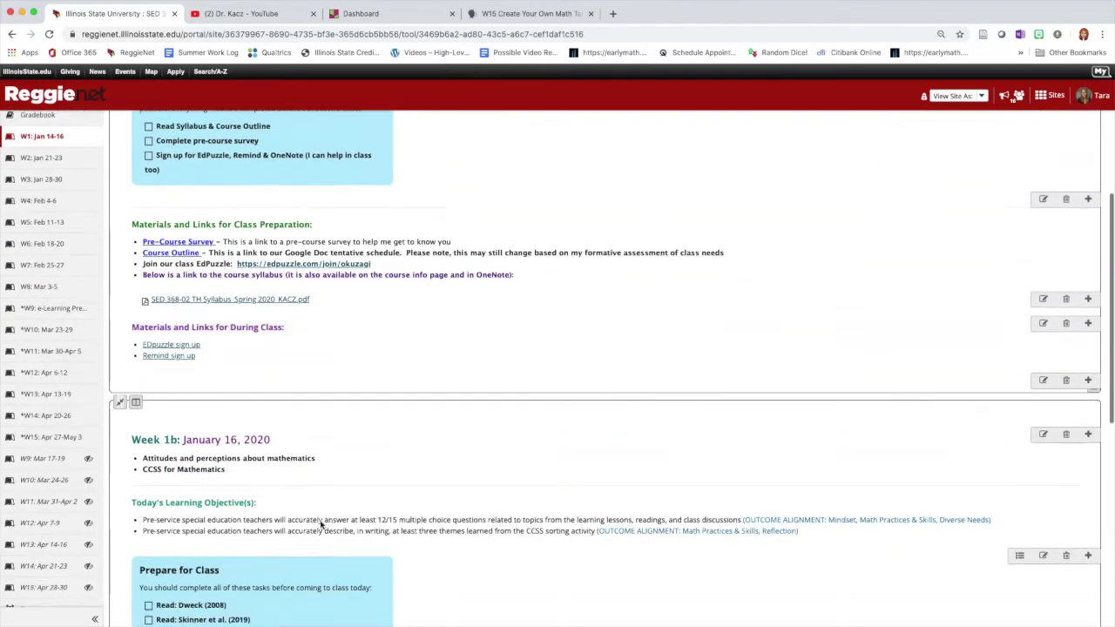
scroll(321, 525, down, 10)
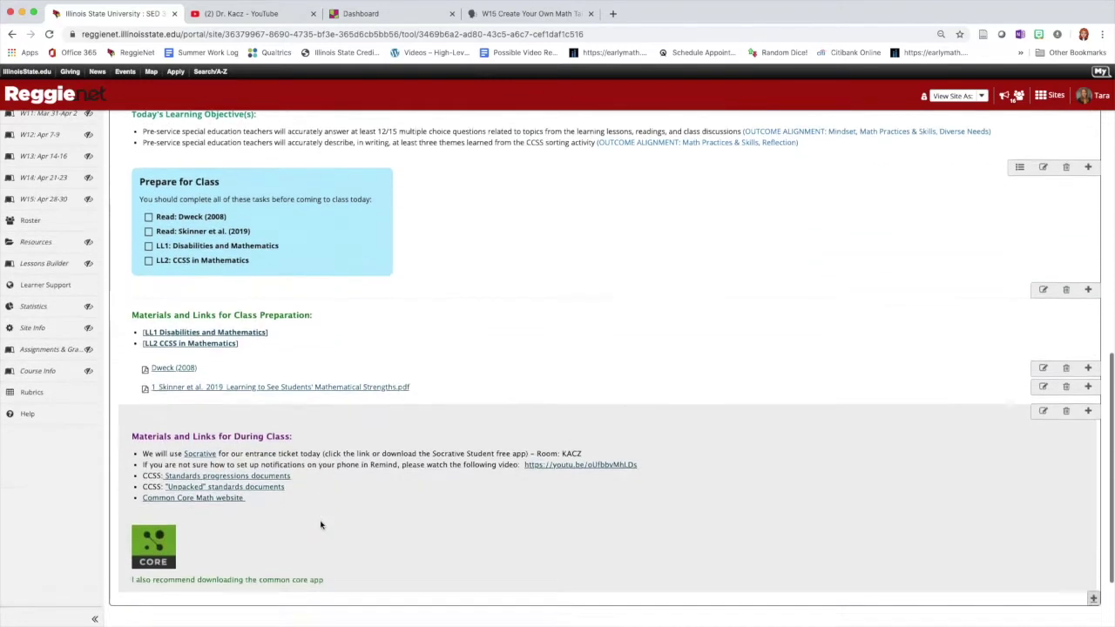
scroll(321, 524, down, 2)
scroll(321, 524, up, 13)
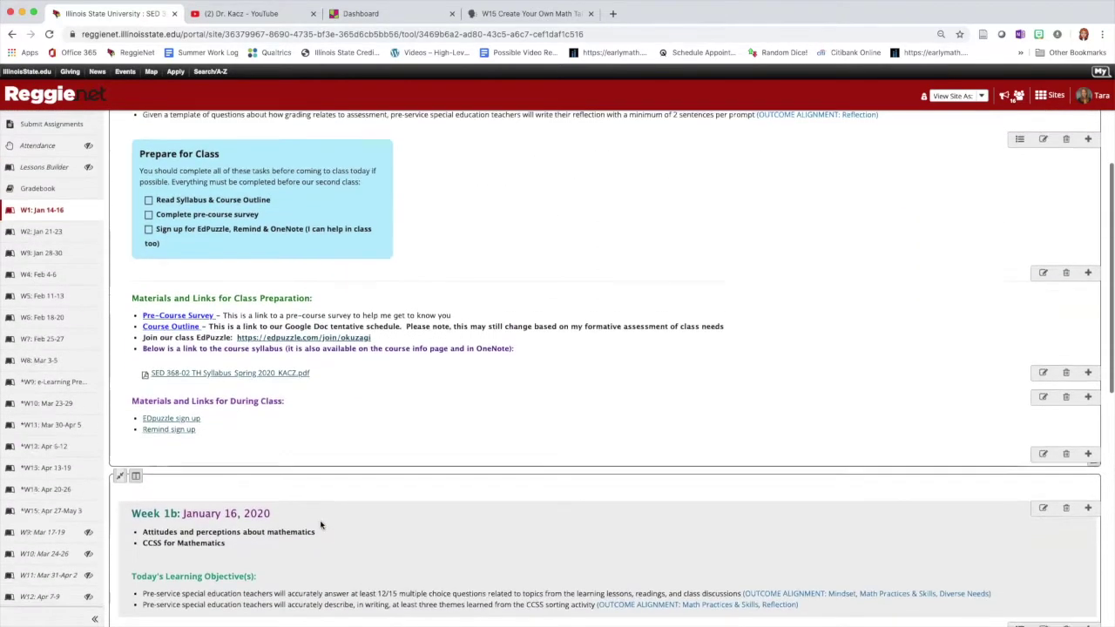
- Open the *W9: e-Learning Preparation page and review its checklist, reading section, Getting Started video and questions
scroll(320, 524, down, 1)
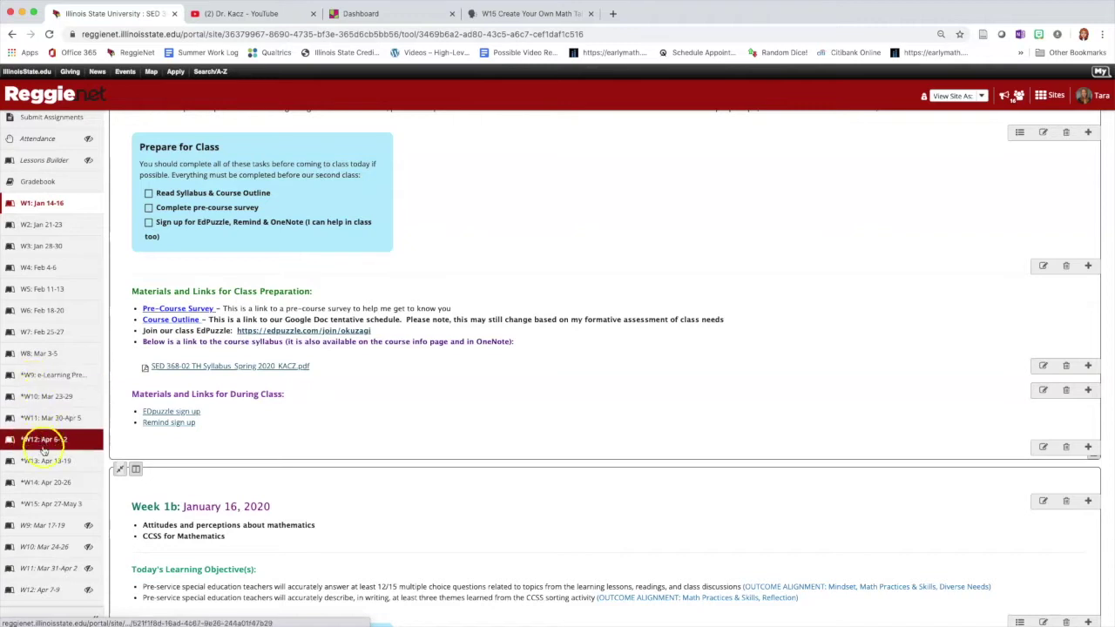
click(49, 376)
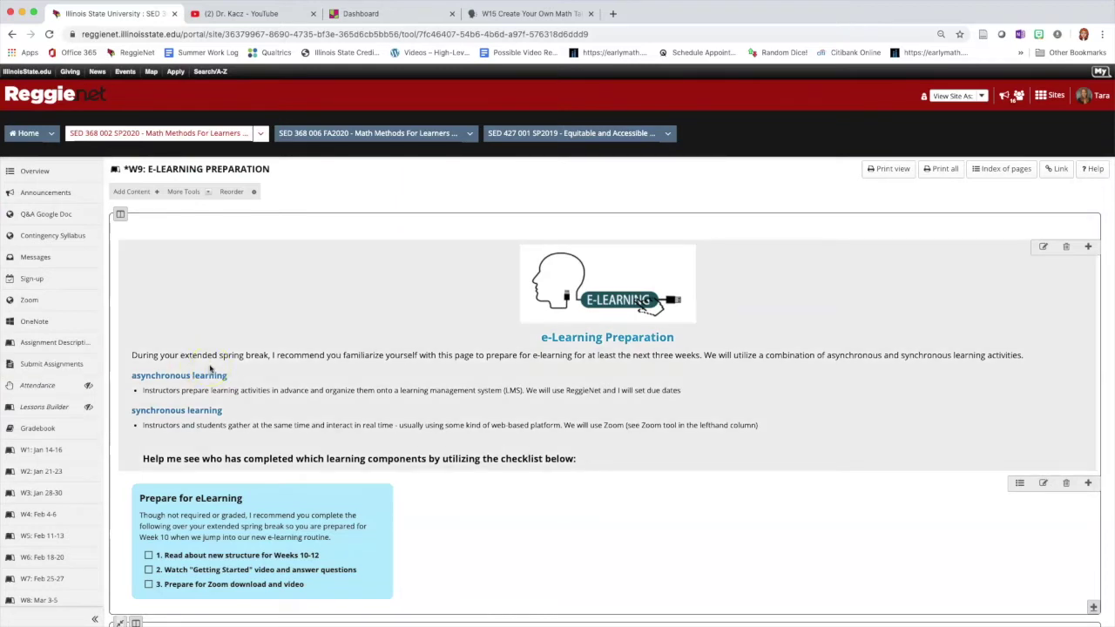
scroll(210, 368, down, 2)
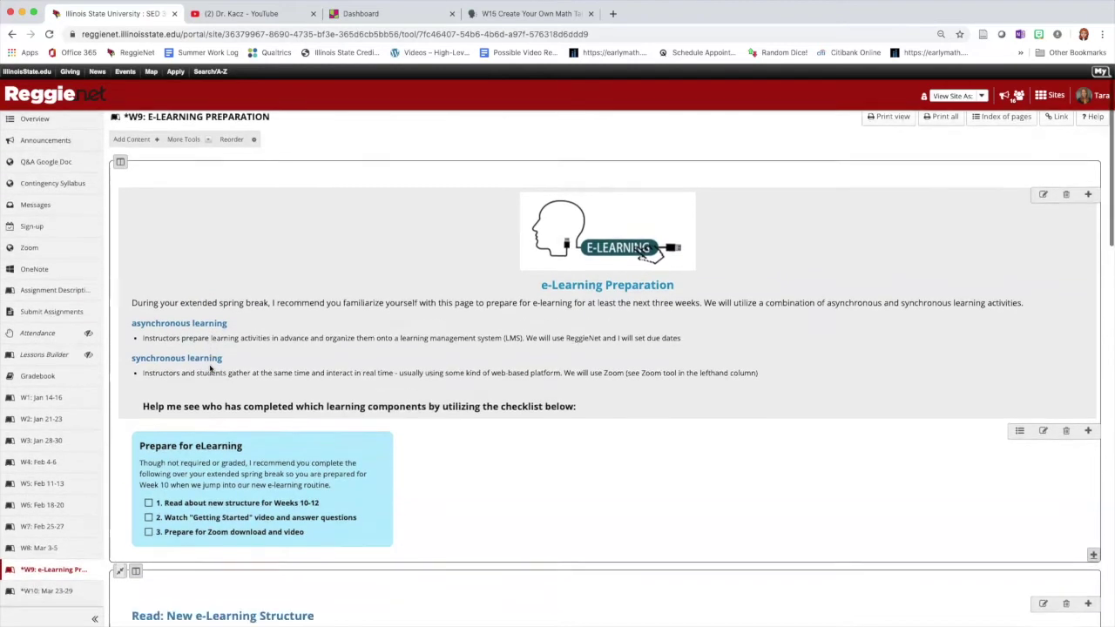
scroll(210, 368, down, 2)
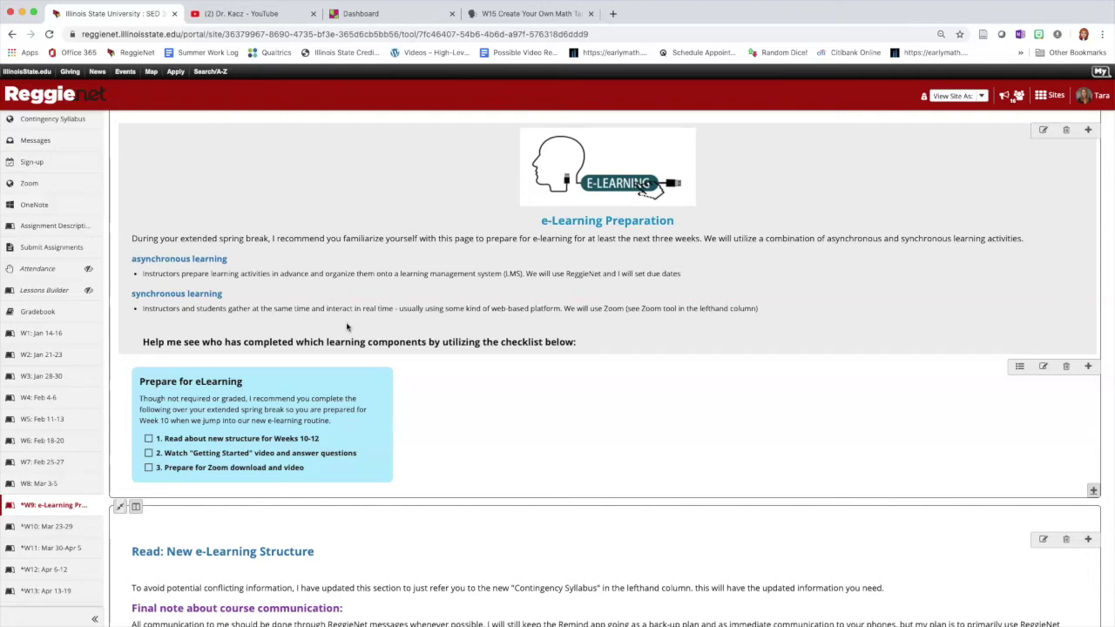
scroll(347, 326, down, 5)
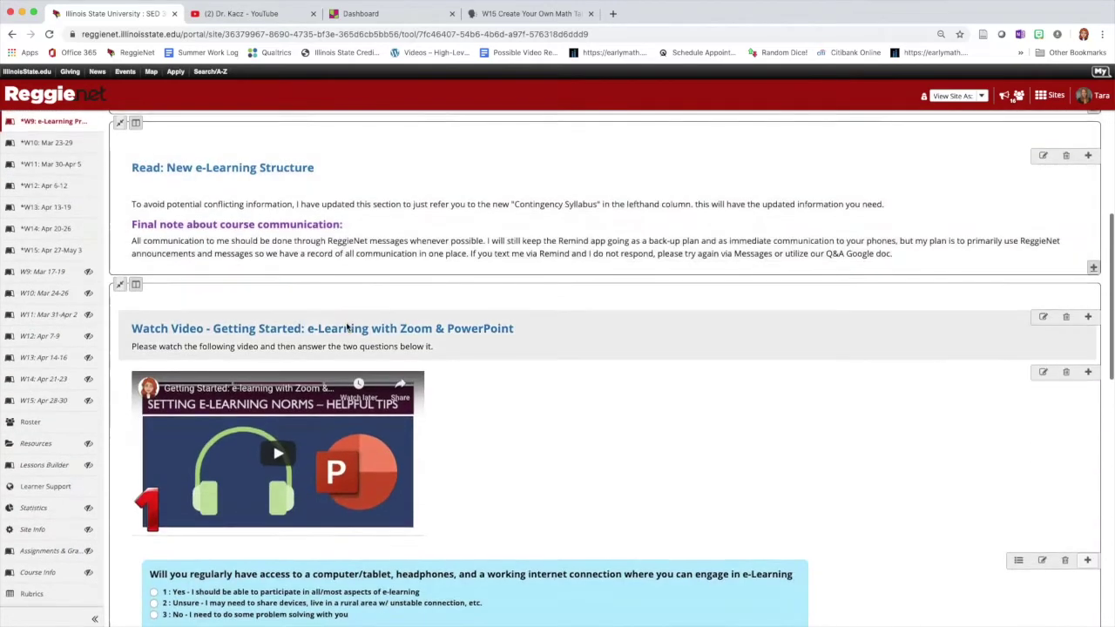
scroll(523, 357, down, 3)
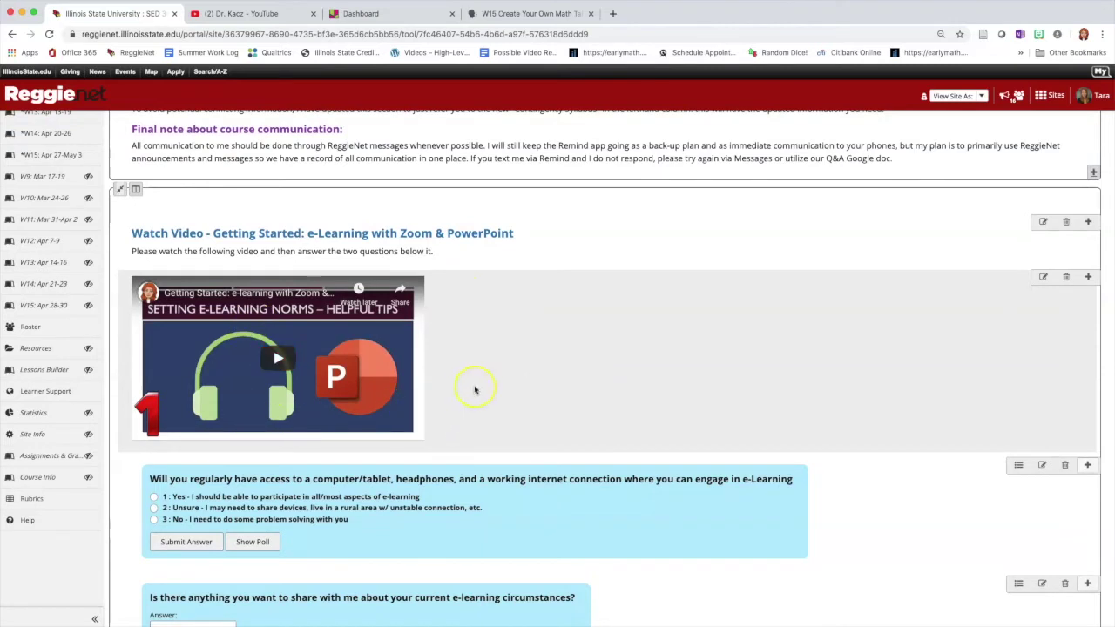
scroll(487, 399, down, 2)
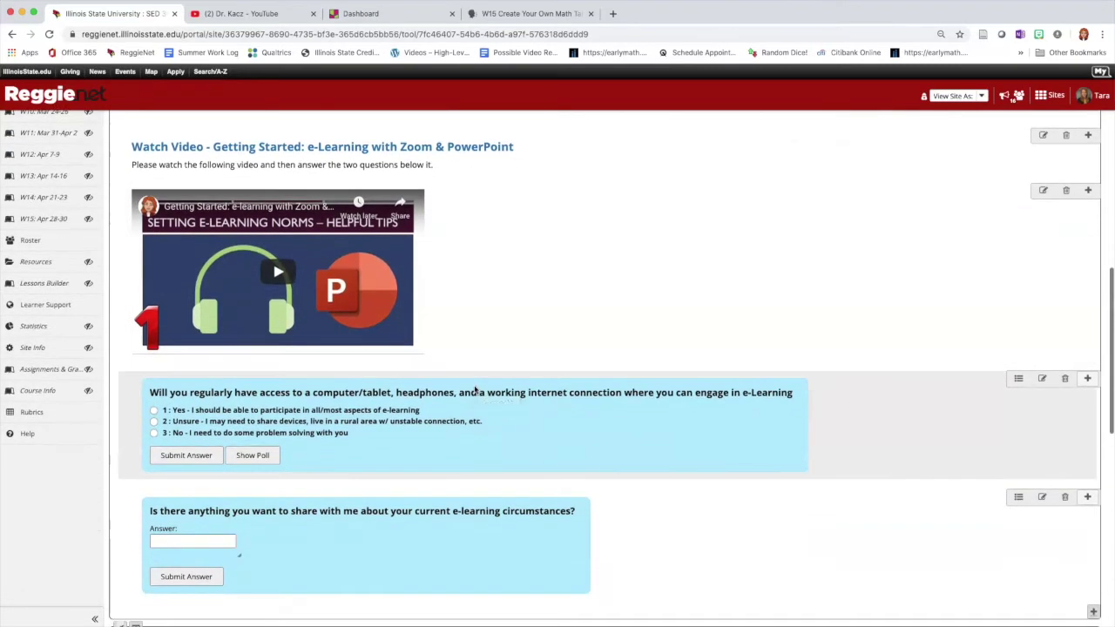
scroll(475, 409, down, 1)
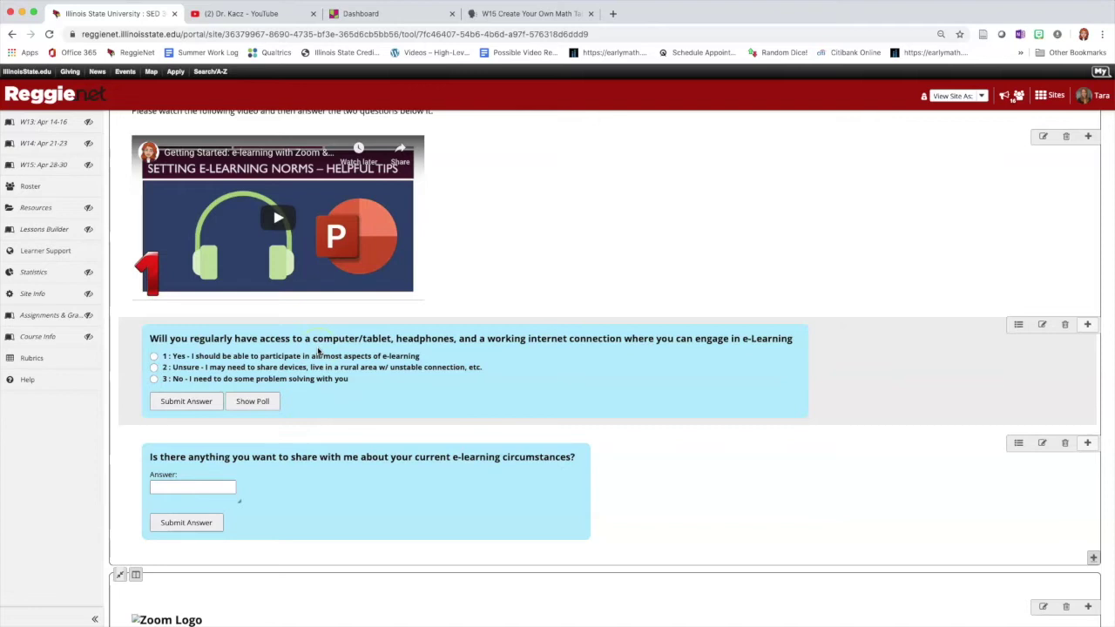
- Show the poll results for the computer, headphones and internet access question, and open its list of individual student responses
click(250, 402)
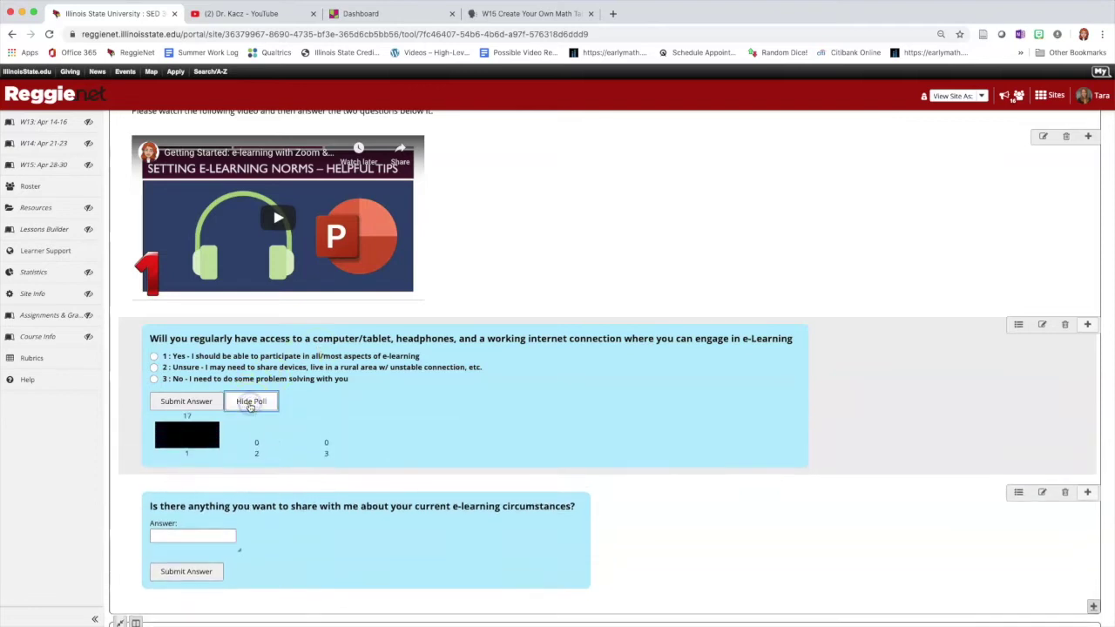
click(189, 446)
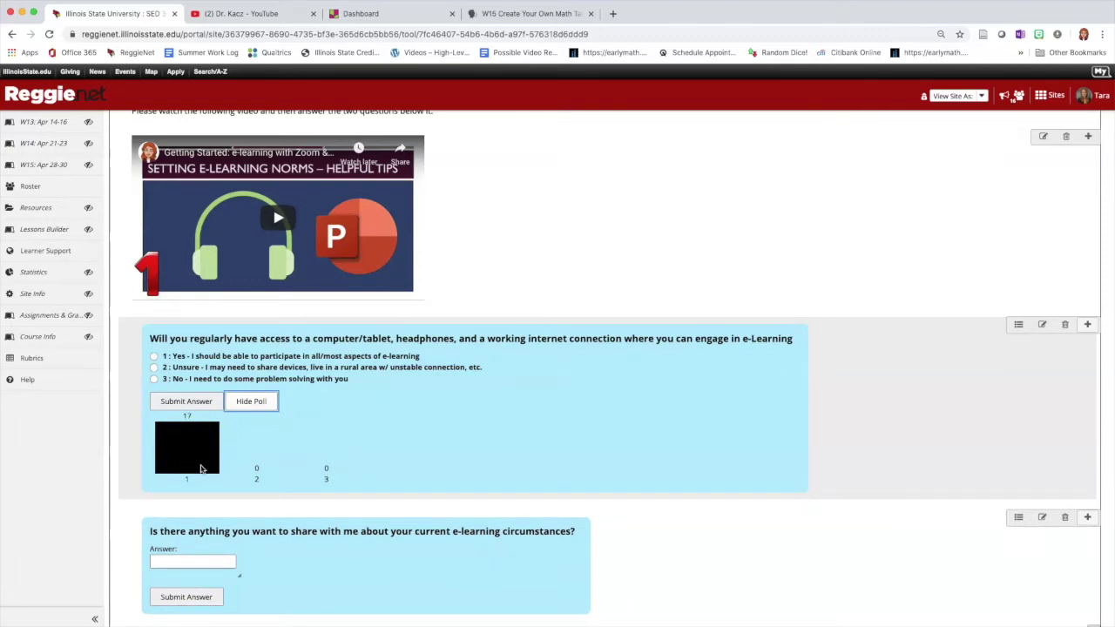
click(1019, 326)
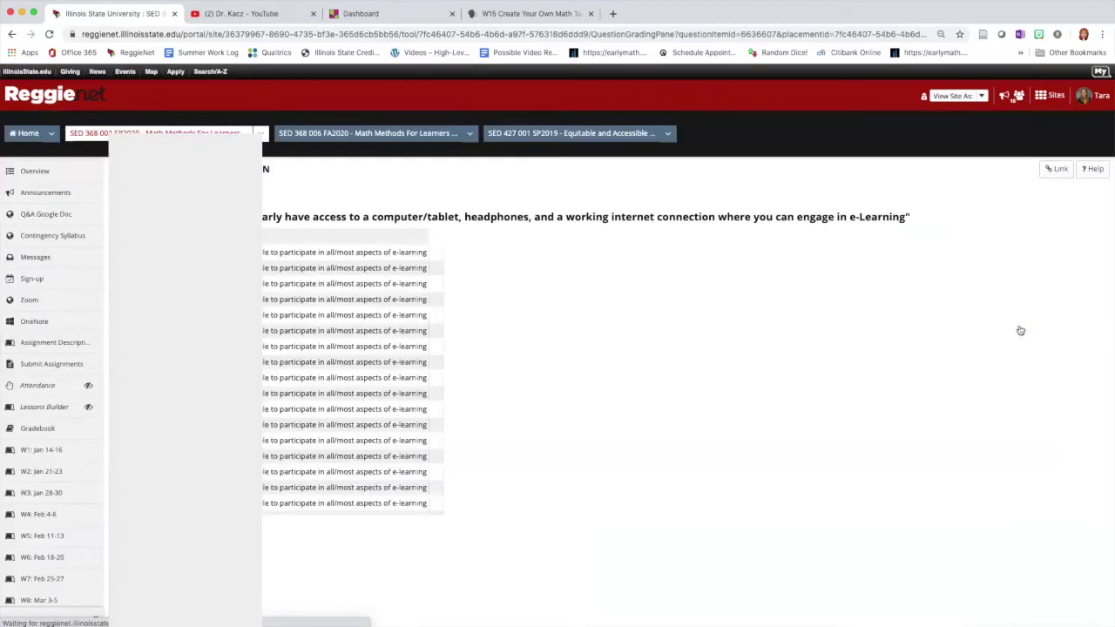
- Return from the list of poll responses to the *W9: e-Learning Preparation page
click(630, 402)
scroll(631, 402, down, 5)
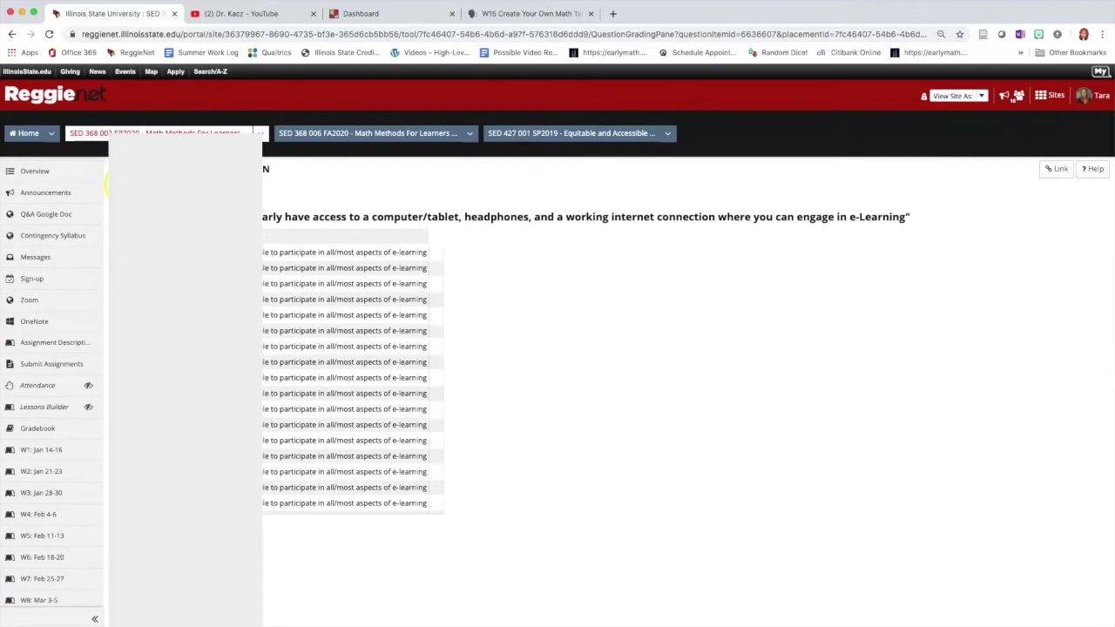
scroll(523, 410, down, 4)
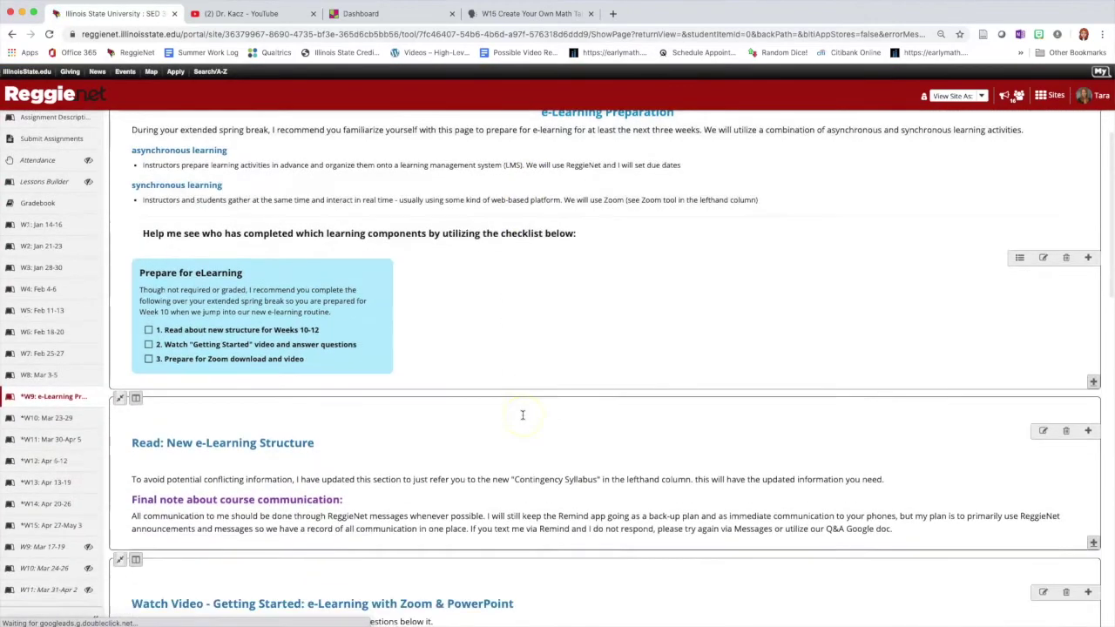
- Examine the rest of the *W9: e-Learning Preparation page, including the reading, Getting Started video, questions, and Prepare for Zoom section
scroll(514, 400, up, 4)
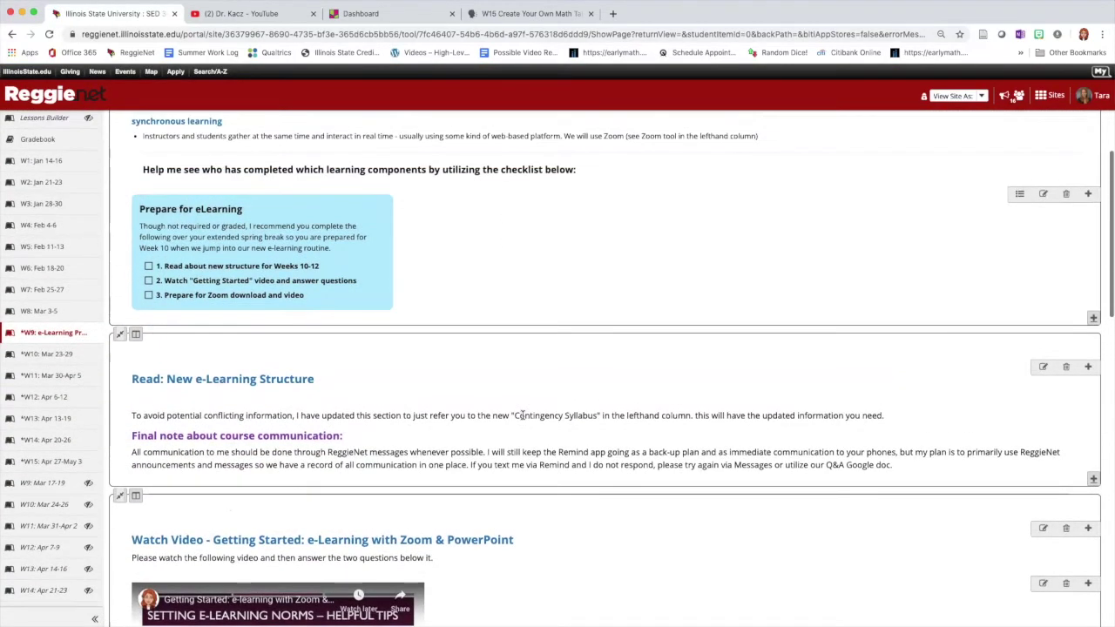
scroll(391, 406, down, 10)
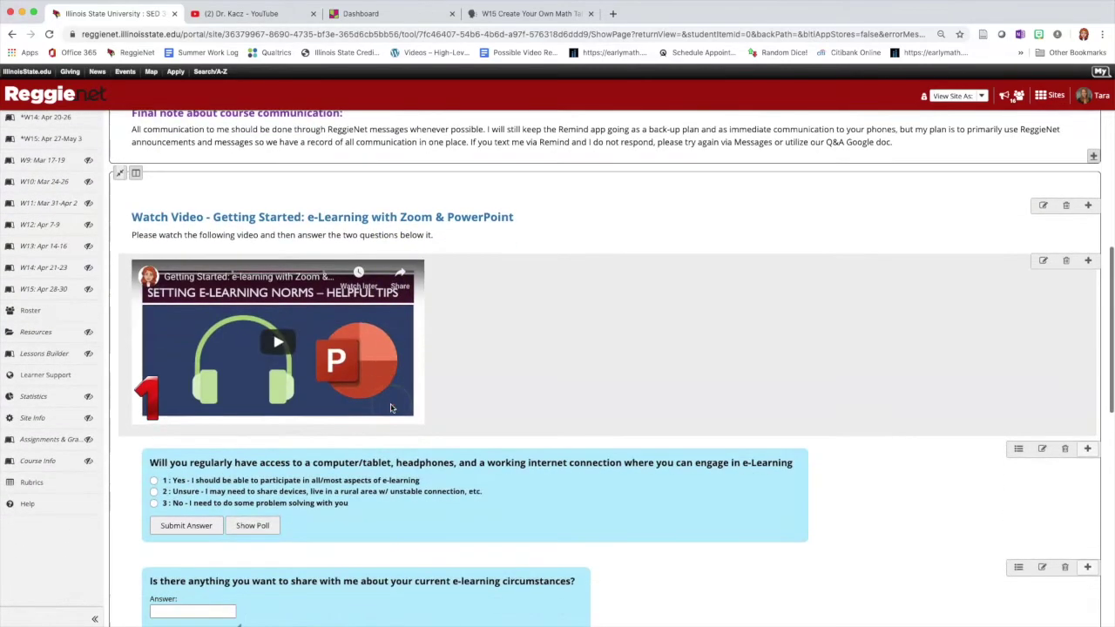
scroll(300, 408, up, 3)
scroll(300, 408, up, 3)
scroll(301, 407, down, 14)
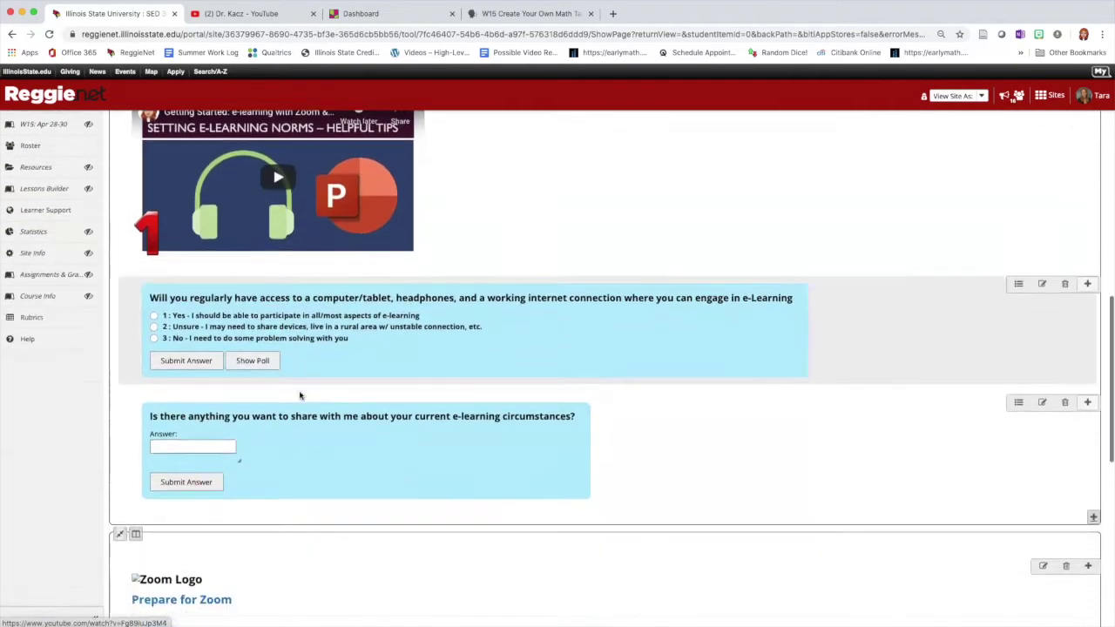
scroll(300, 396, down, 2)
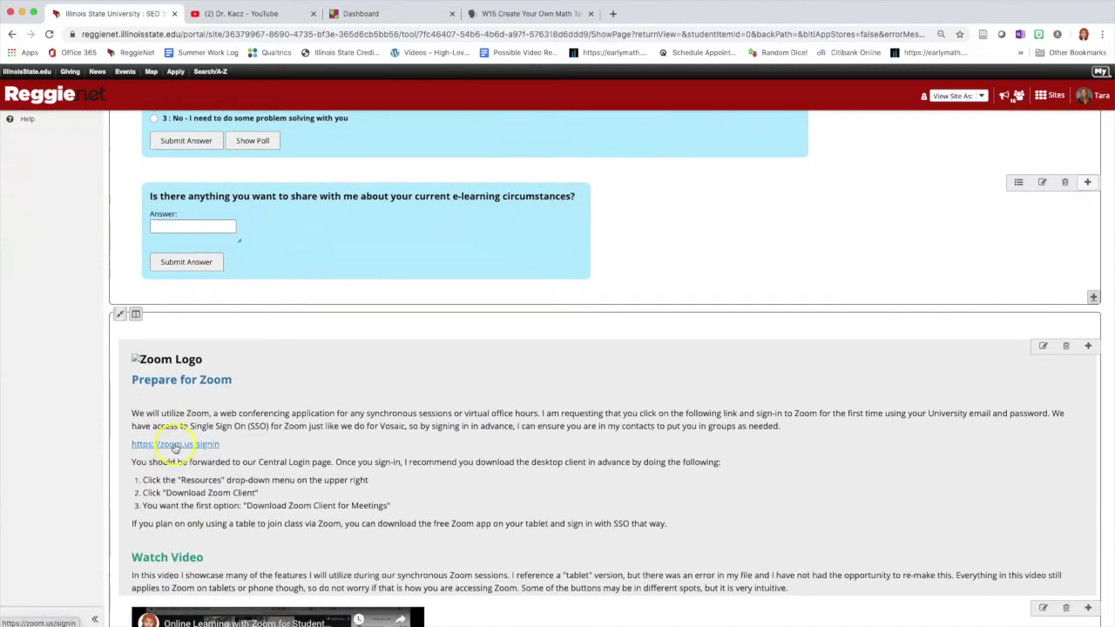
scroll(174, 445, down, 9)
scroll(174, 446, up, 8)
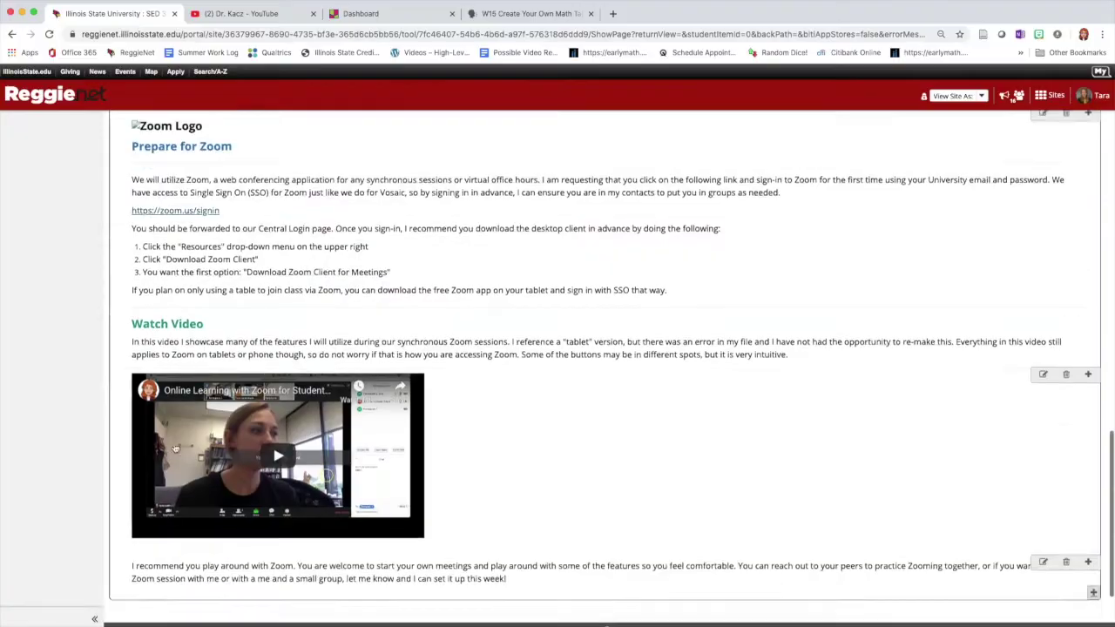
- Open the *W10: Mar 23-29 page and review its topics, reminders, asynchronous module checklist and synchronous learning opportunities
scroll(174, 446, up, 14)
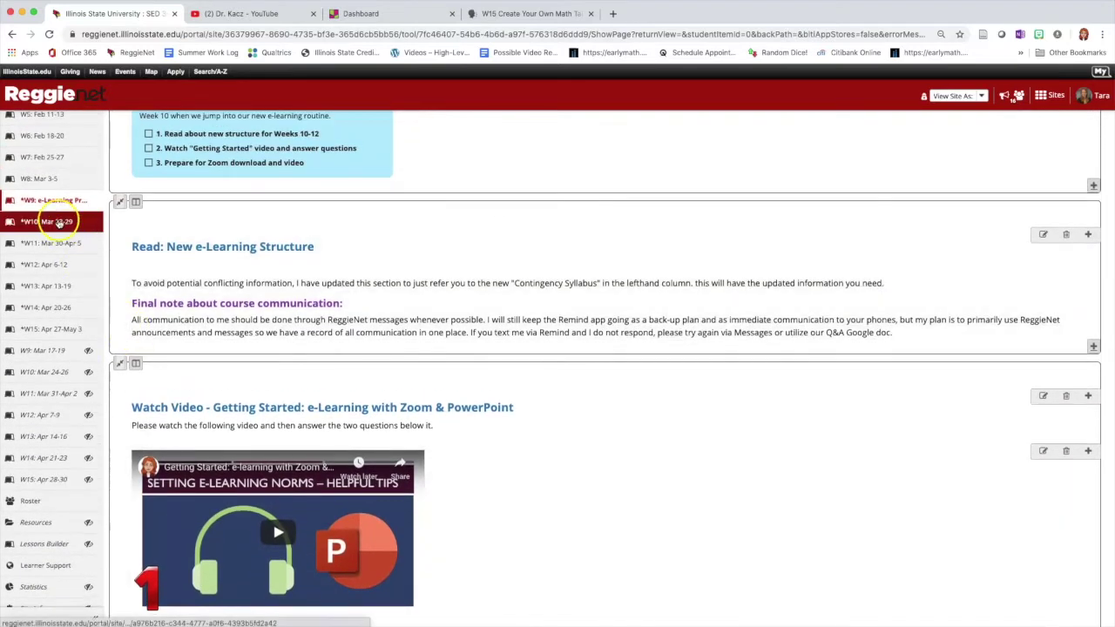
click(56, 221)
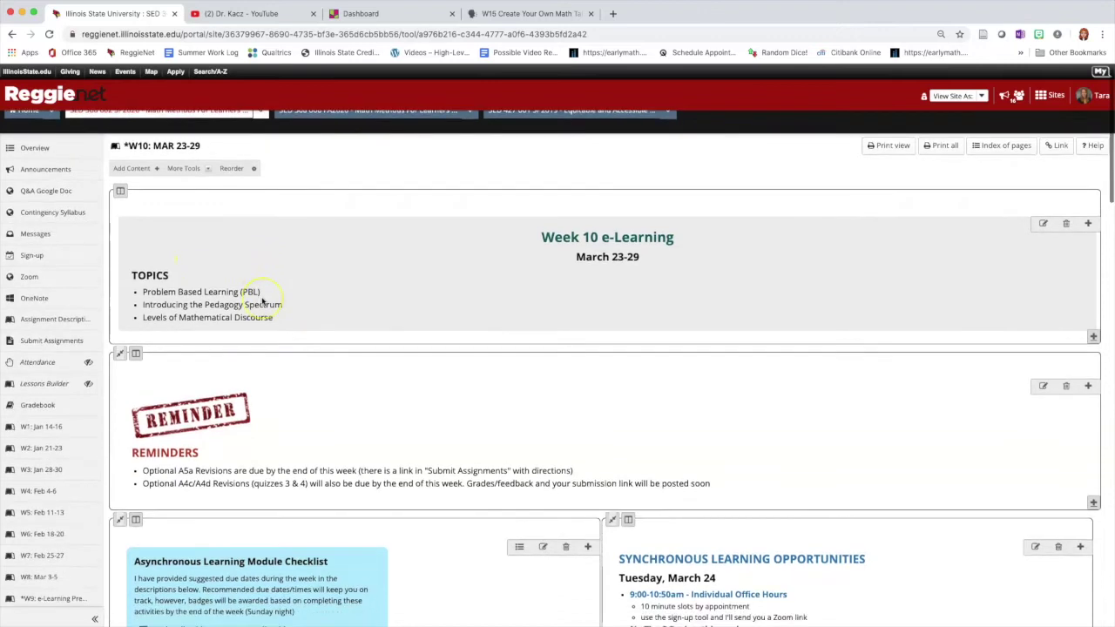
scroll(166, 386, down, 2)
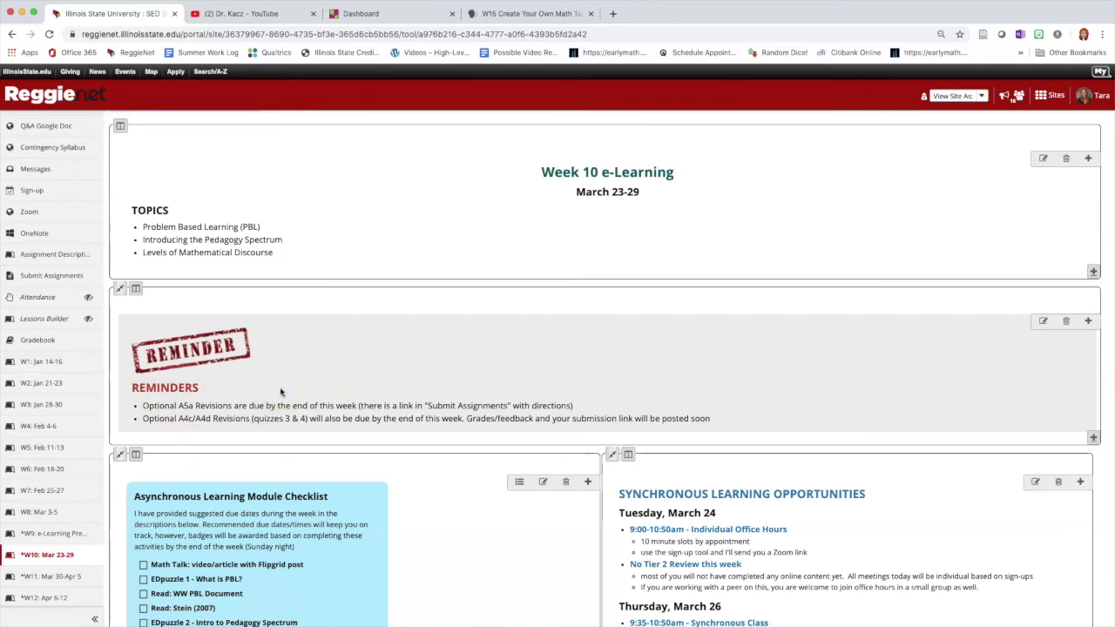
scroll(281, 392, down, 2)
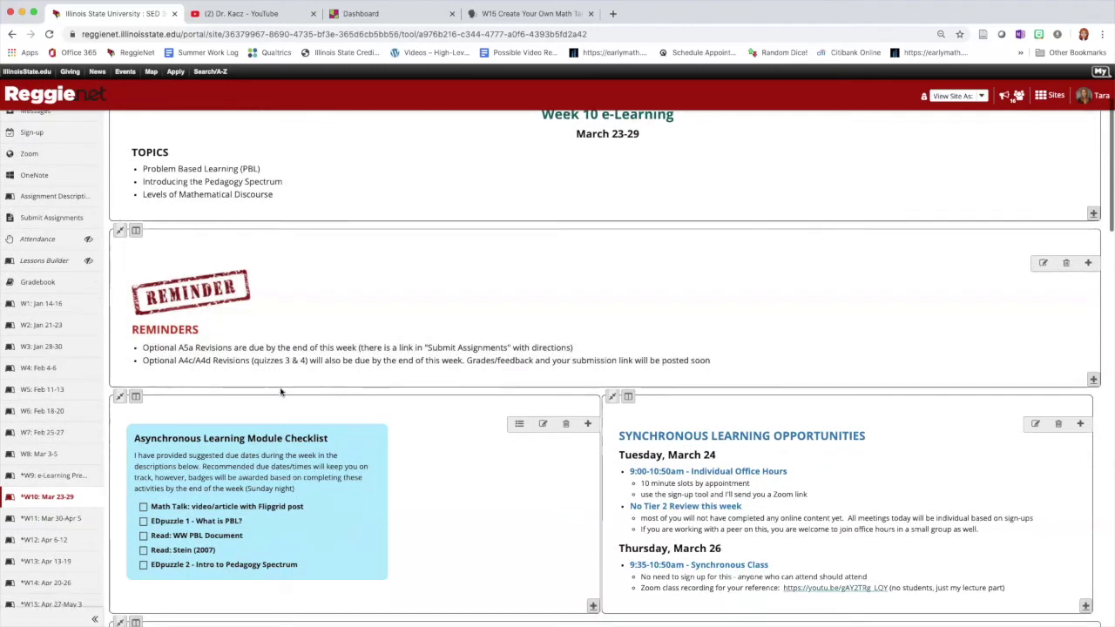
click(171, 496)
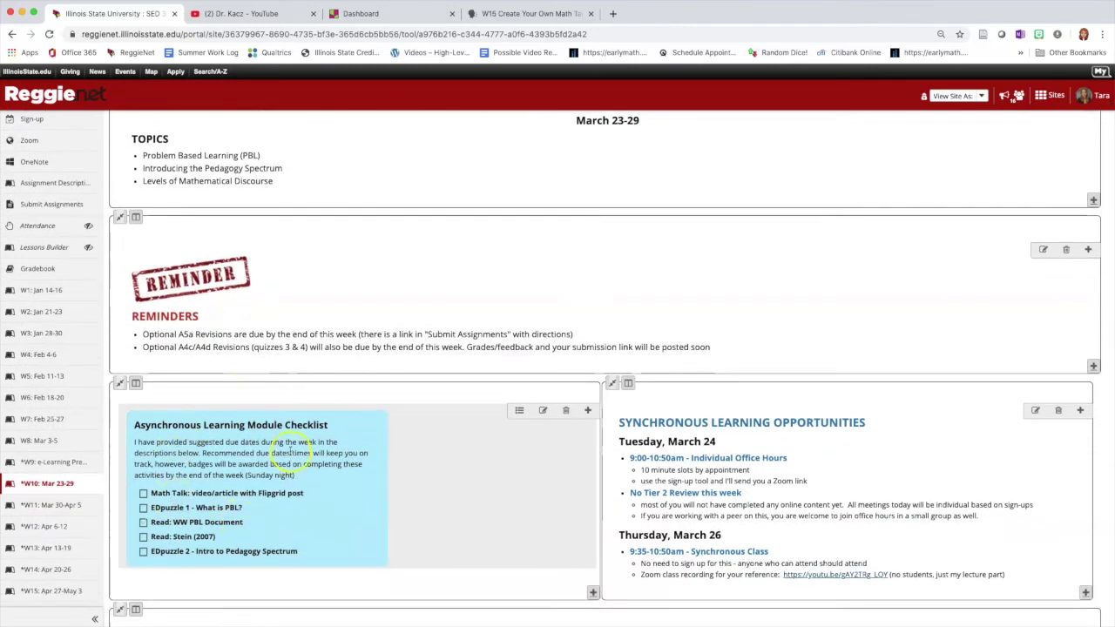
scroll(294, 592, down, 2)
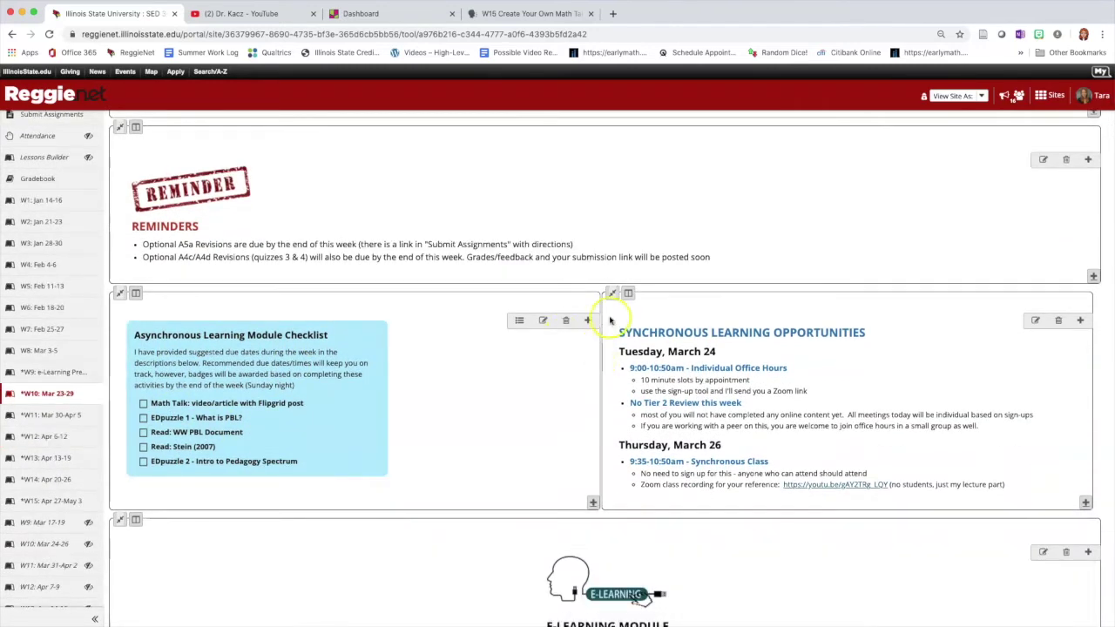
scroll(626, 464, down, 6)
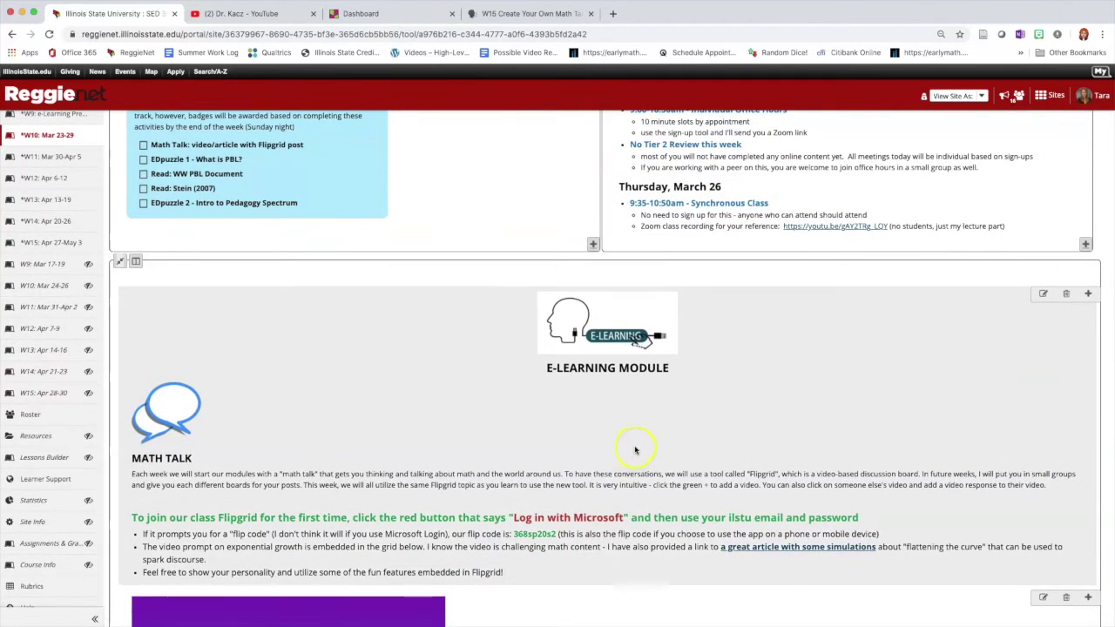
- Examine the Week 10 e-learning module's Math Talk with embedded Flipgrid, Content Development videos and readings, and Enrichment section
click(628, 345)
scroll(629, 345, down, 5)
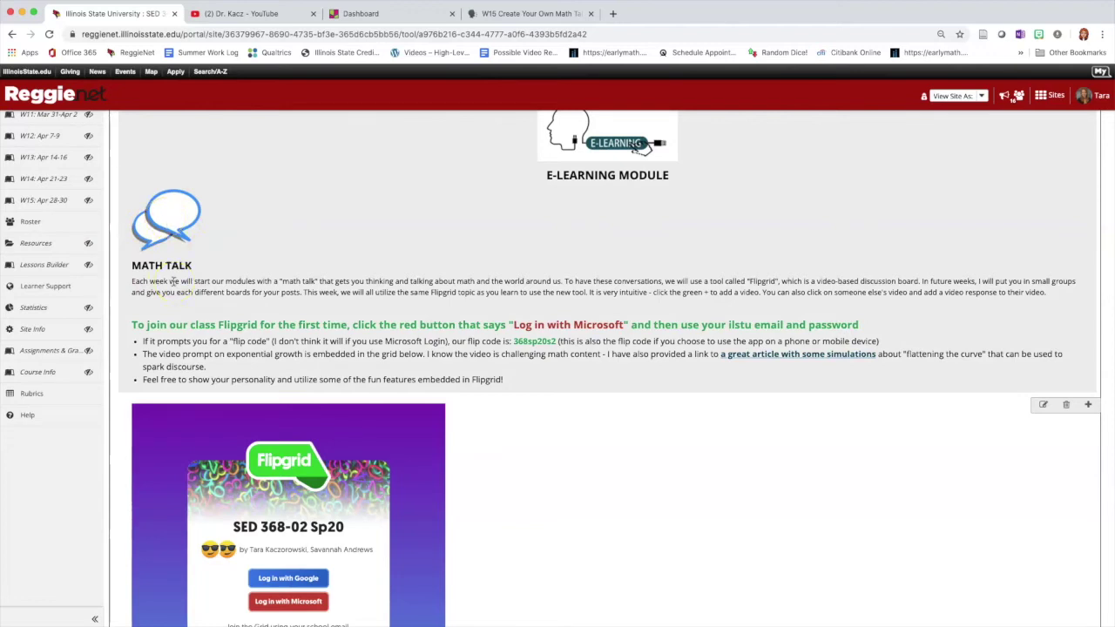
scroll(172, 281, down, 3)
scroll(534, 386, down, 5)
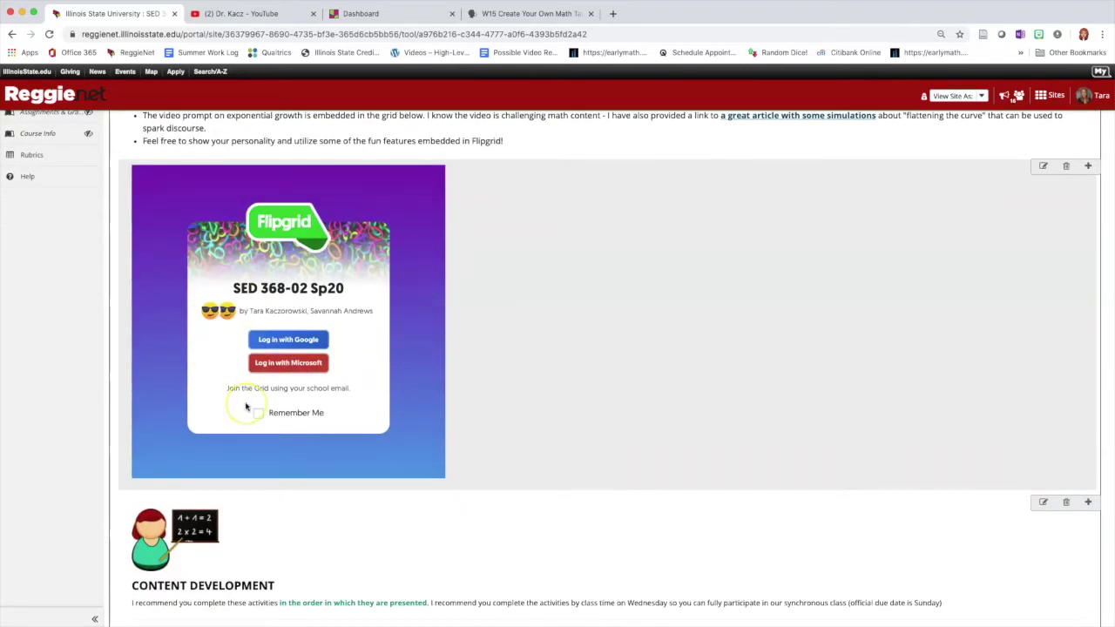
scroll(246, 407, down, 3)
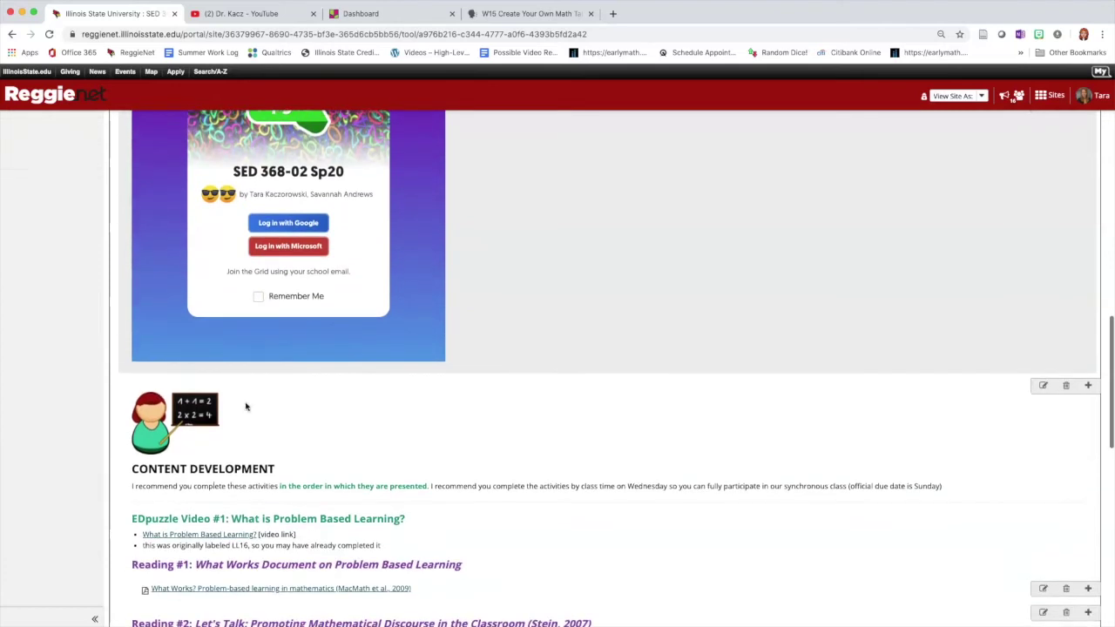
scroll(246, 407, down, 4)
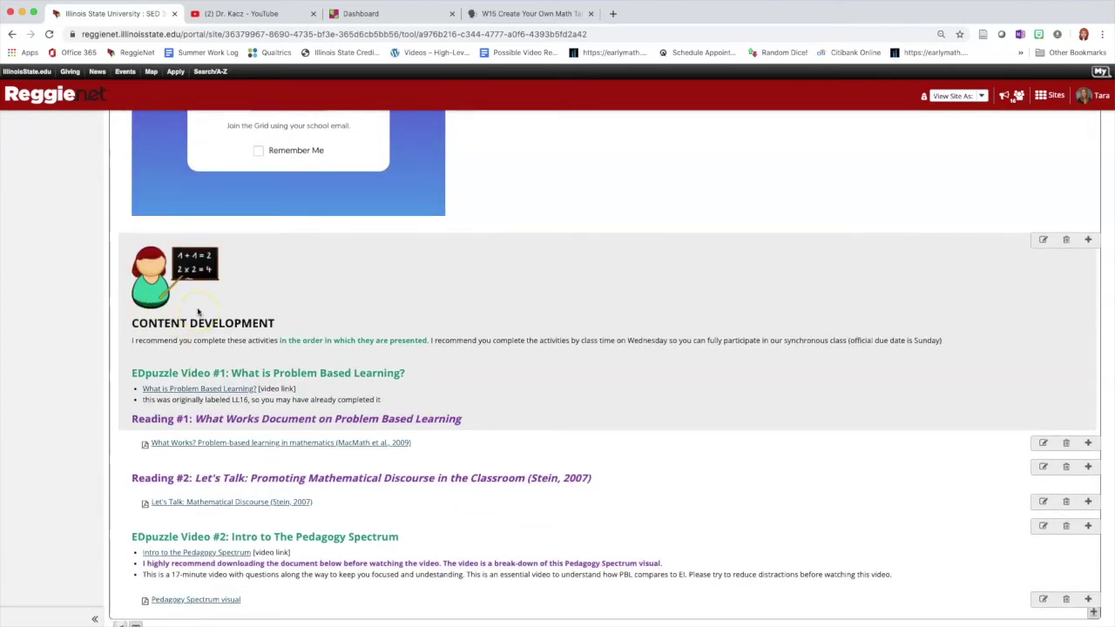
scroll(198, 314, down, 11)
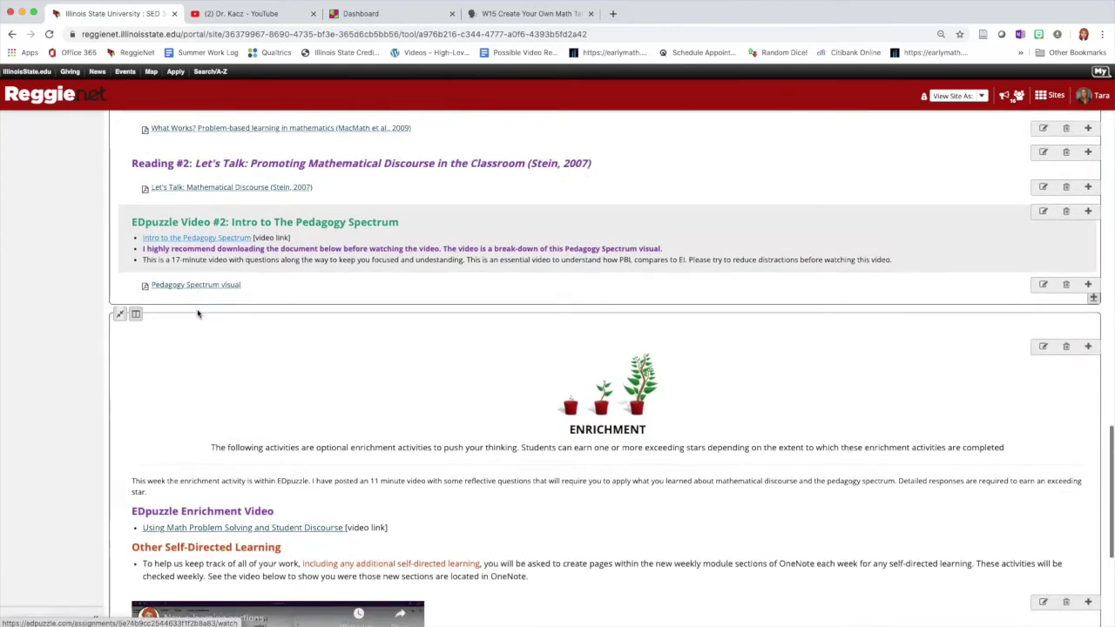
scroll(198, 313, down, 5)
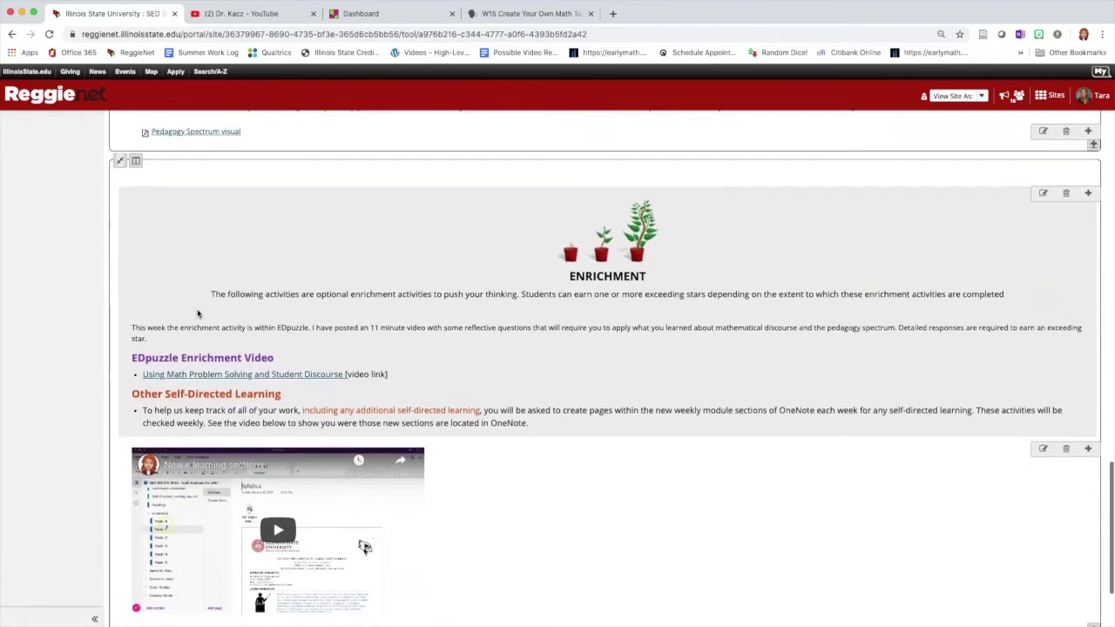
- Open the *W11: Mar 30-Apr 5 page and review its question box, Math Talk and small-group Flipgrid sections
scroll(198, 313, up, 20)
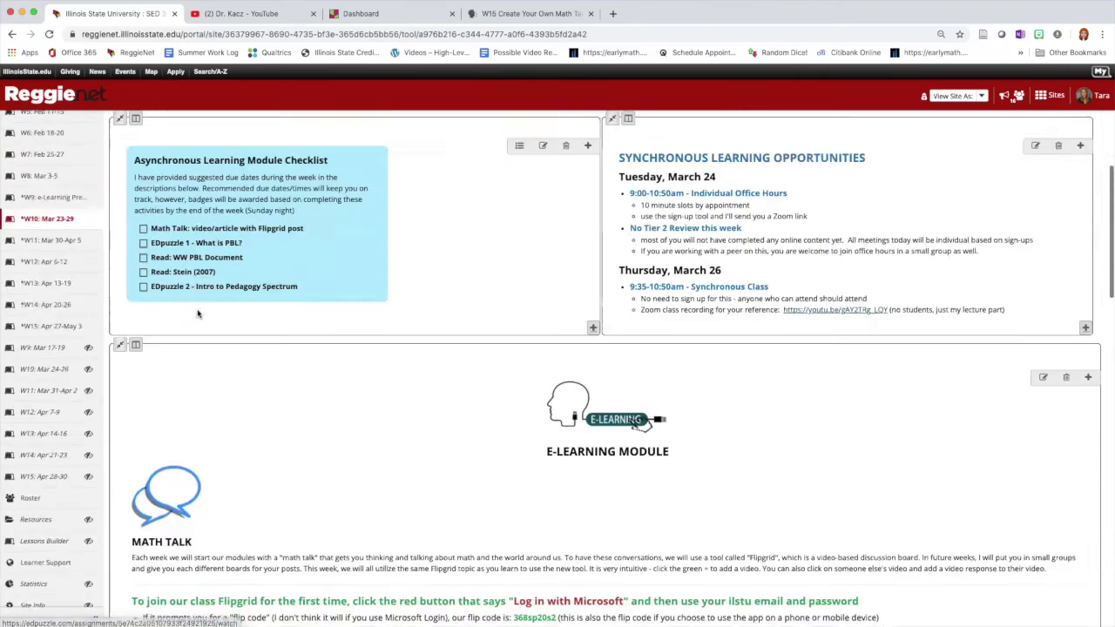
scroll(198, 313, up, 5)
click(75, 403)
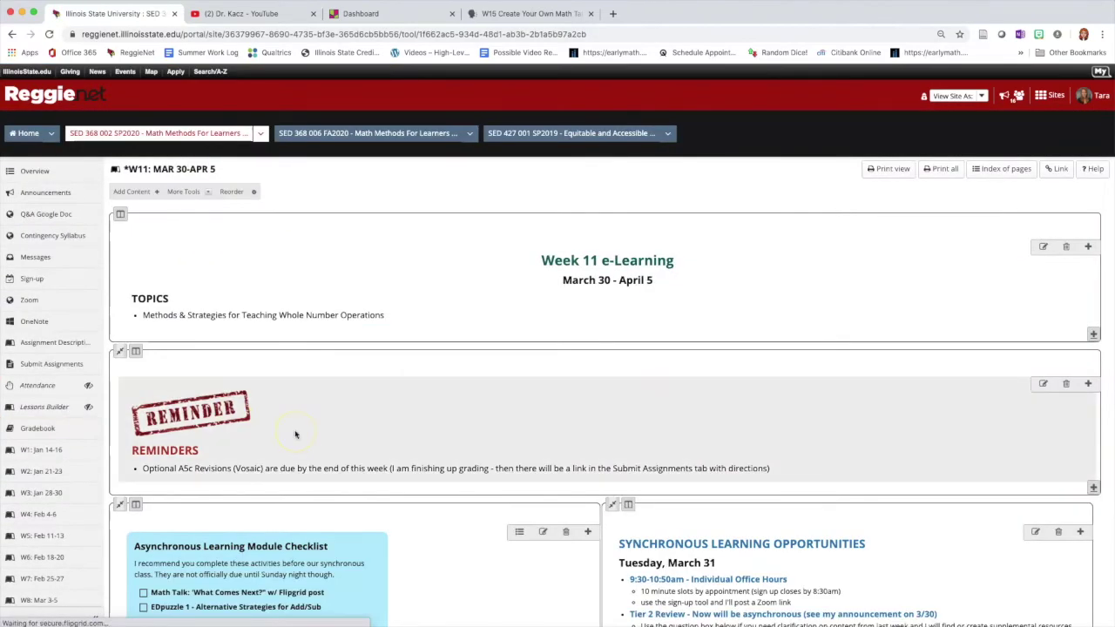
scroll(295, 434, down, 10)
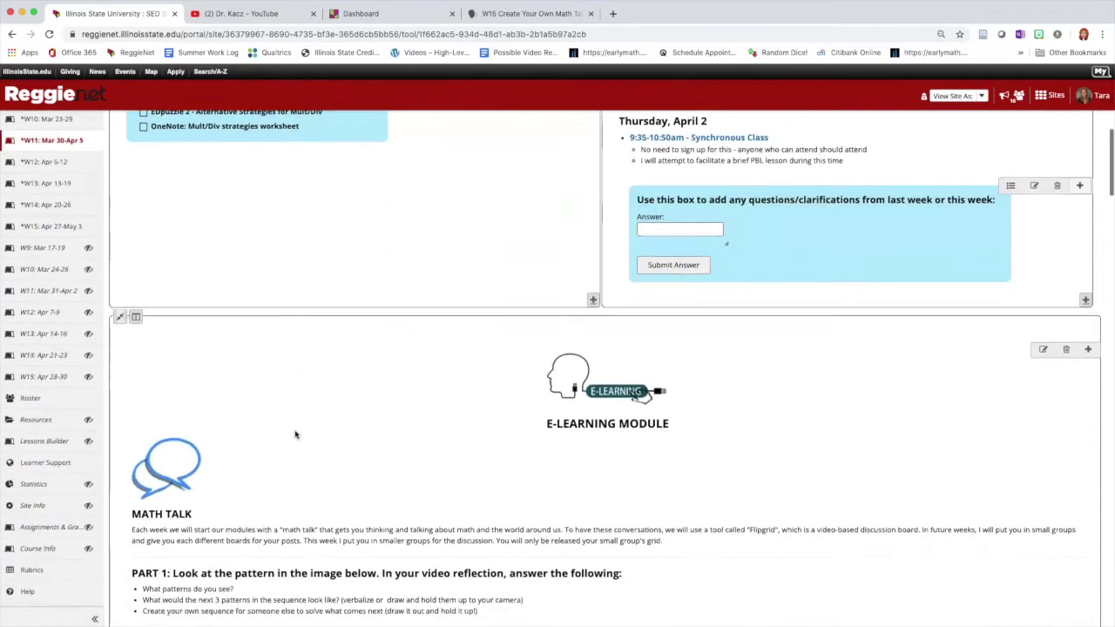
scroll(296, 434, down, 10)
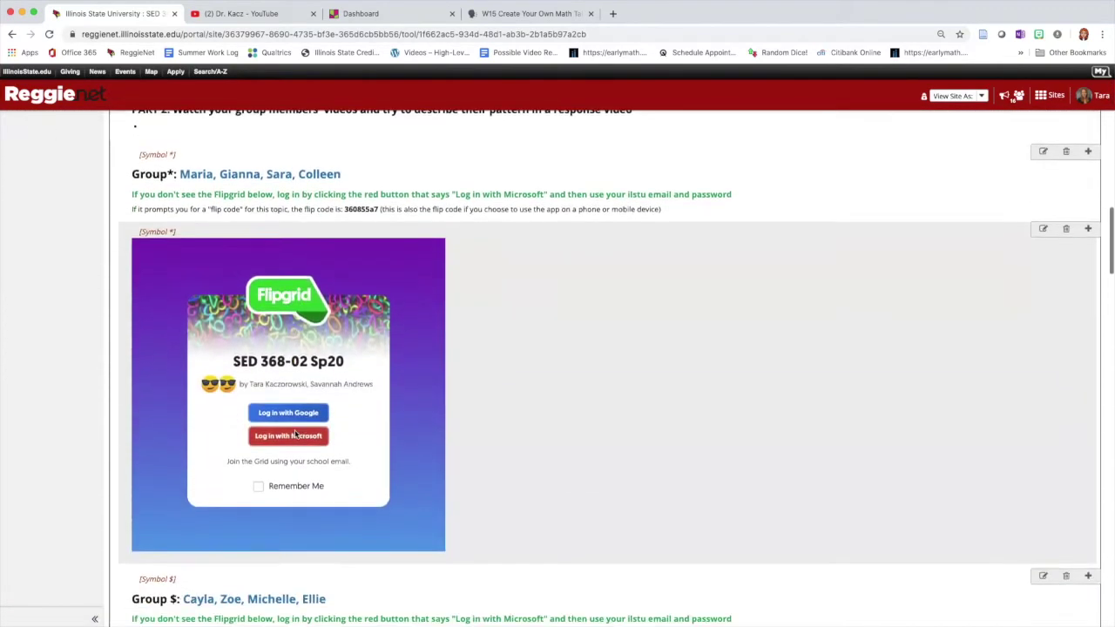
scroll(295, 433, down, 5)
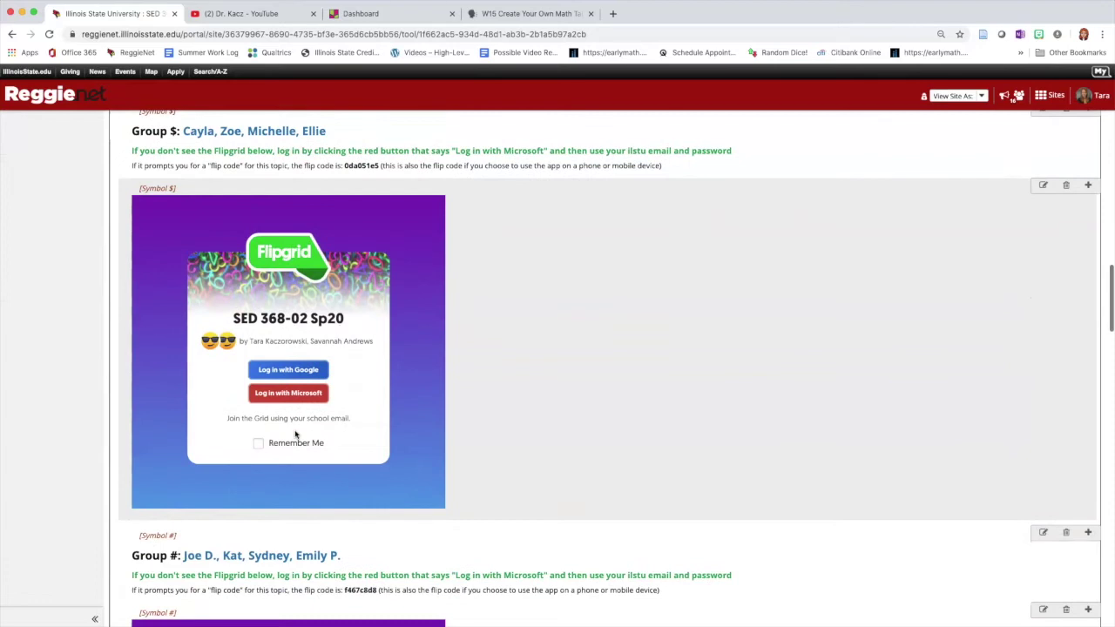
scroll(295, 433, up, 8)
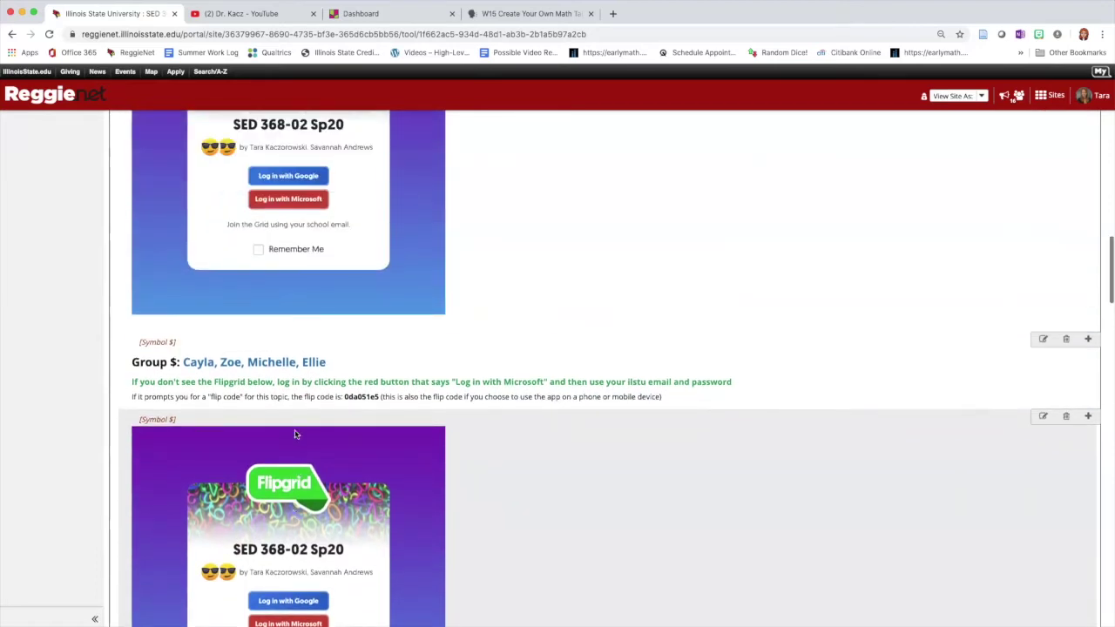
scroll(295, 434, up, 15)
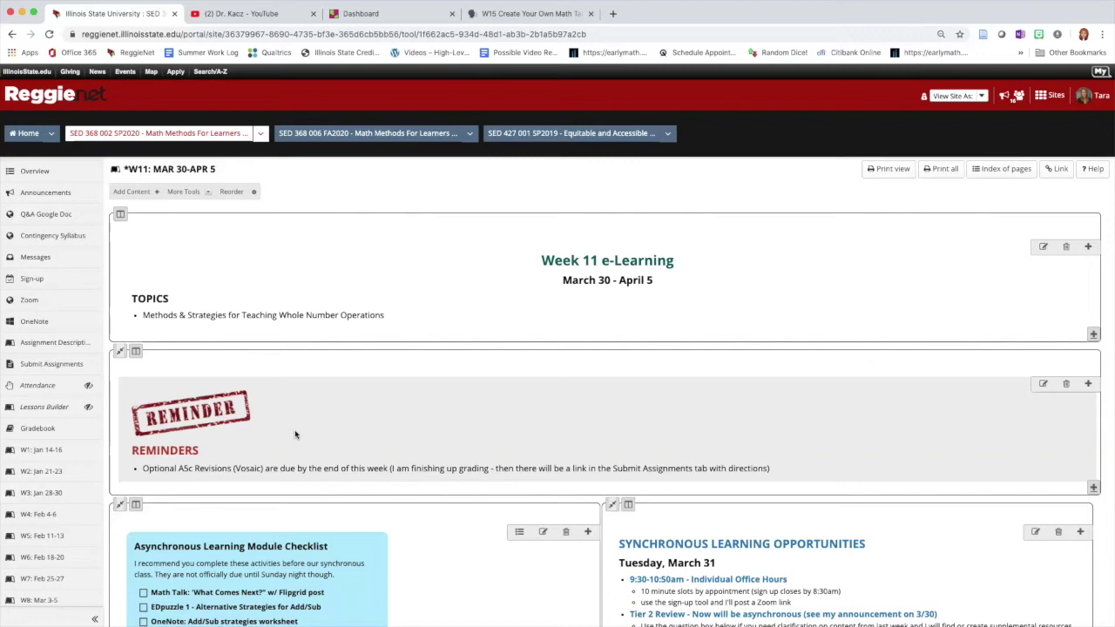
- Add a new page titled "Week 16" to the site navigation as a copy of the current *W11 page
click(201, 193)
click(199, 193)
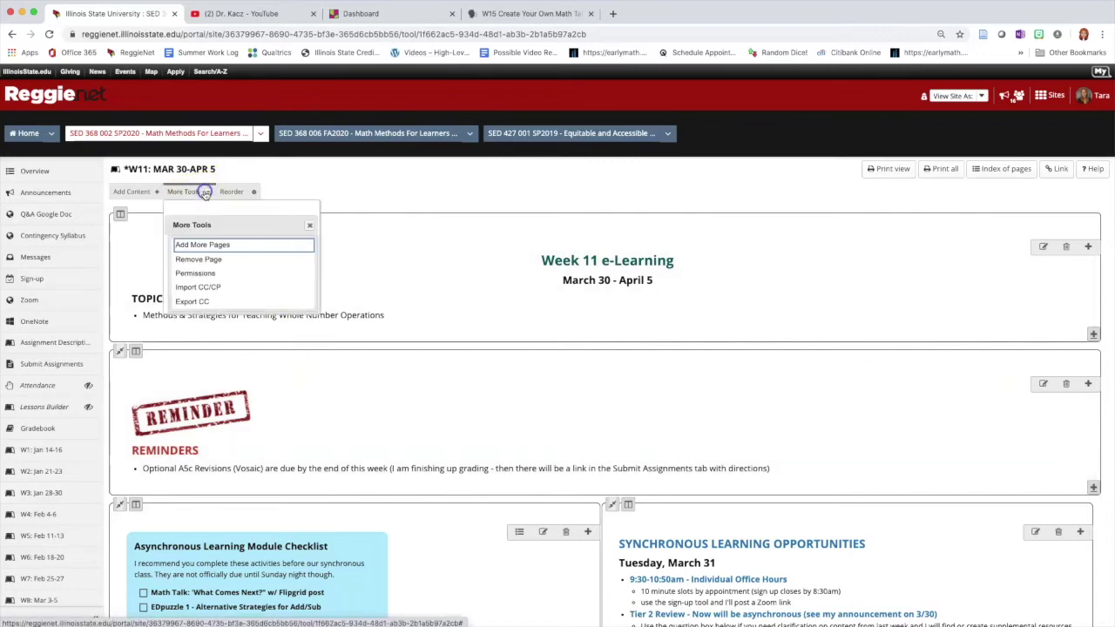
click(193, 245)
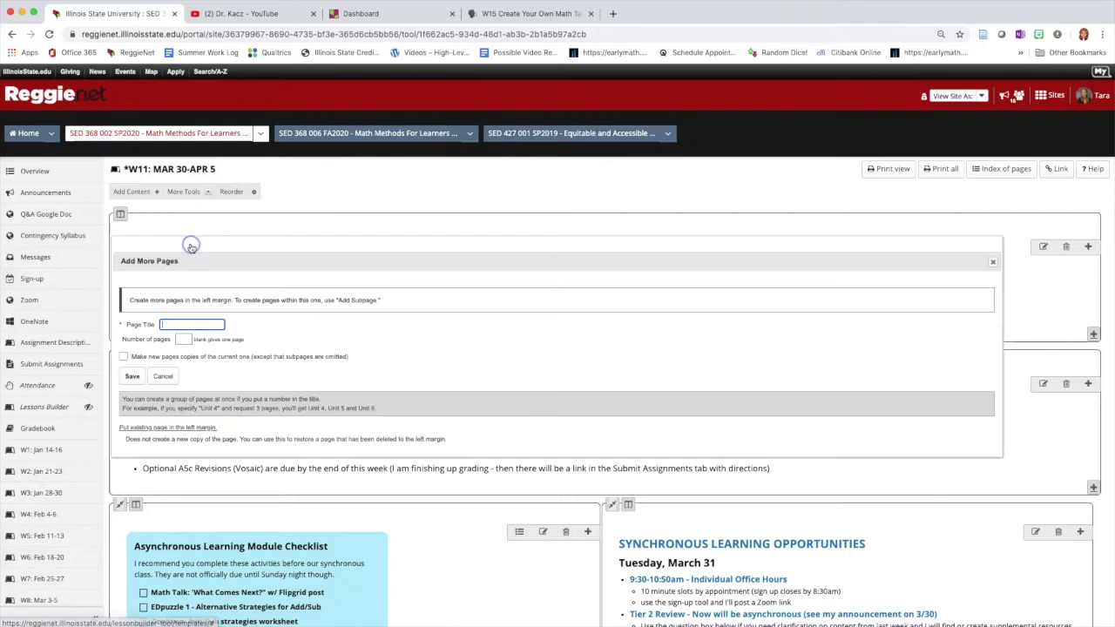
click(124, 357)
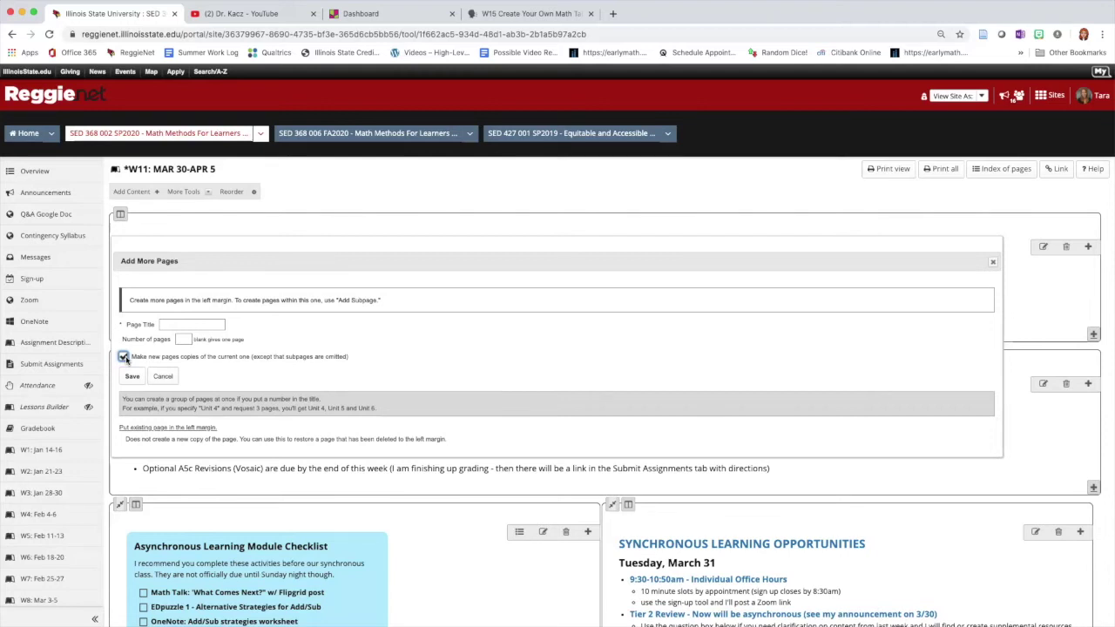
click(170, 323)
text(Week 16)
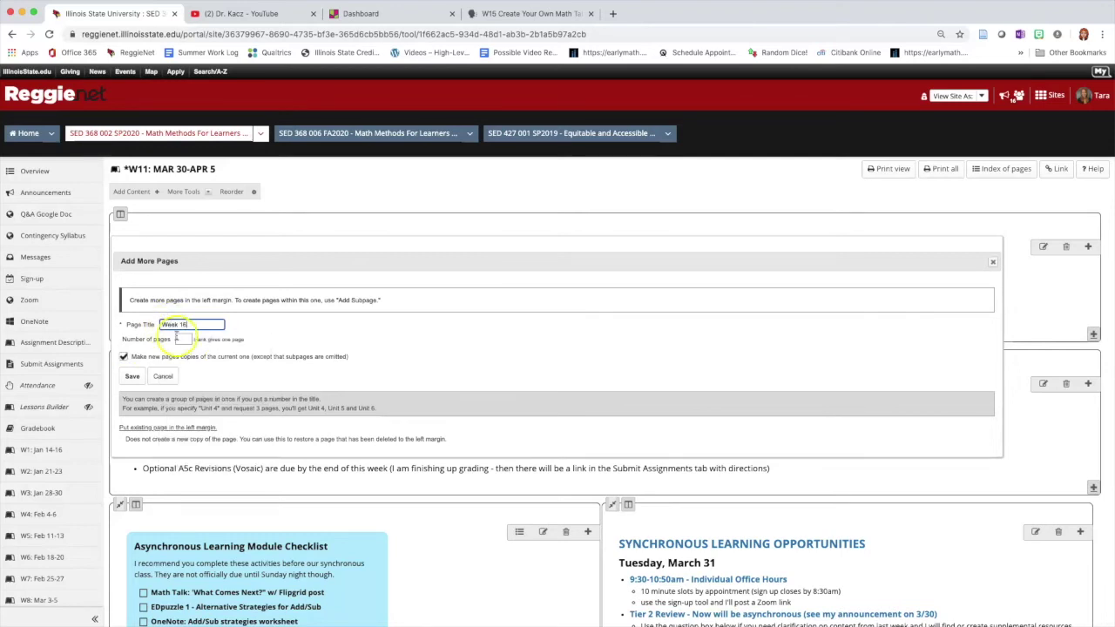
click(132, 377)
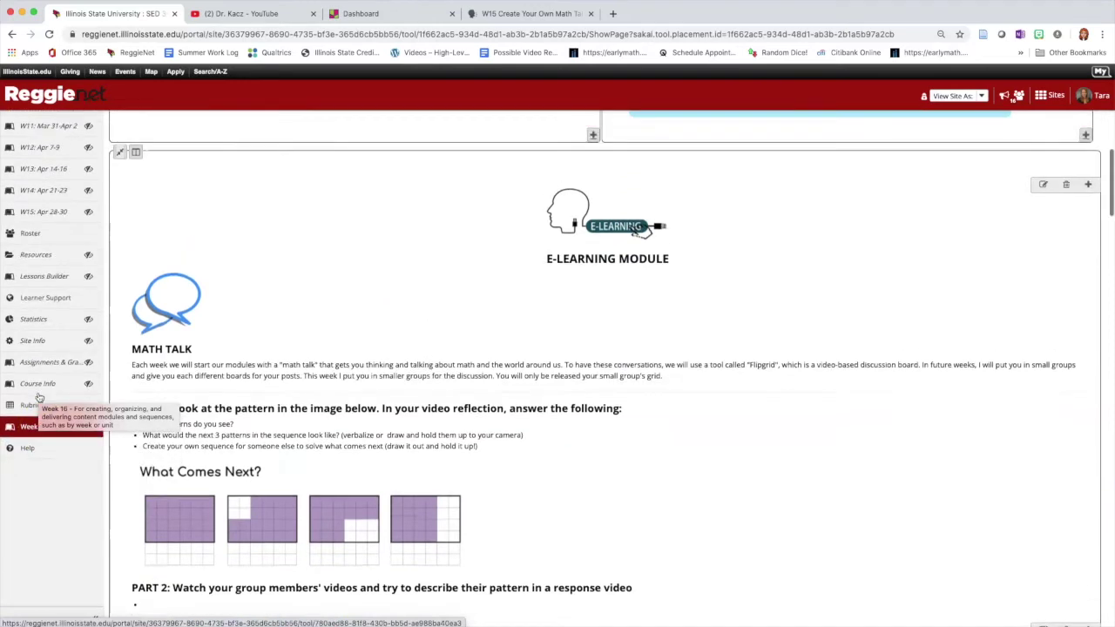
- Open the new Week 16 page from the site navigation to view its copied content
scroll(40, 397, up, 3)
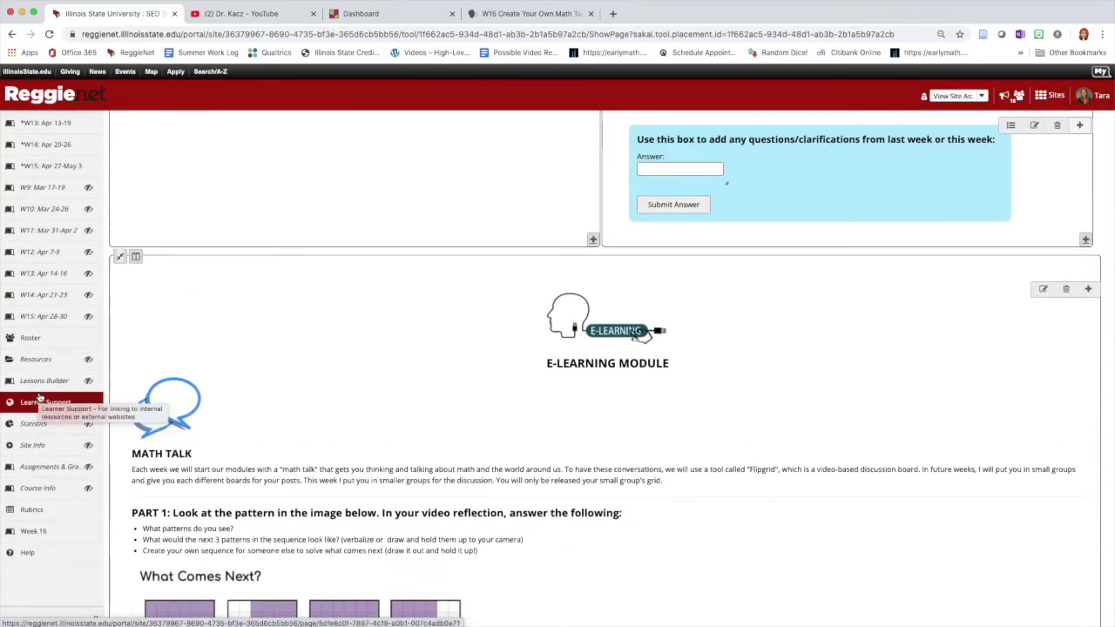
scroll(38, 397, up, 10)
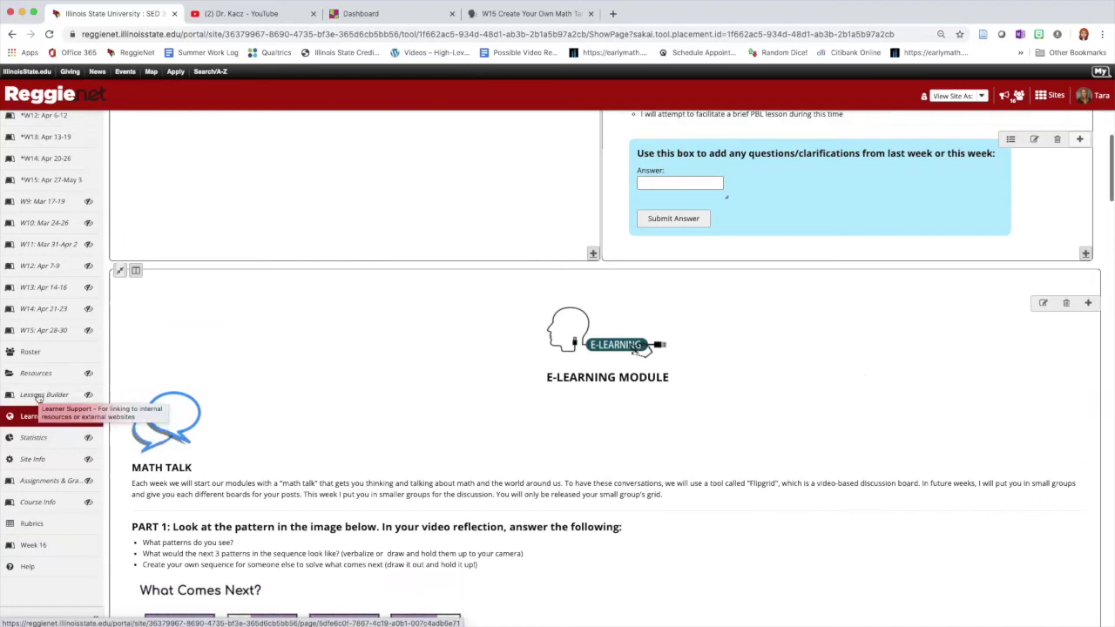
click(125, 224)
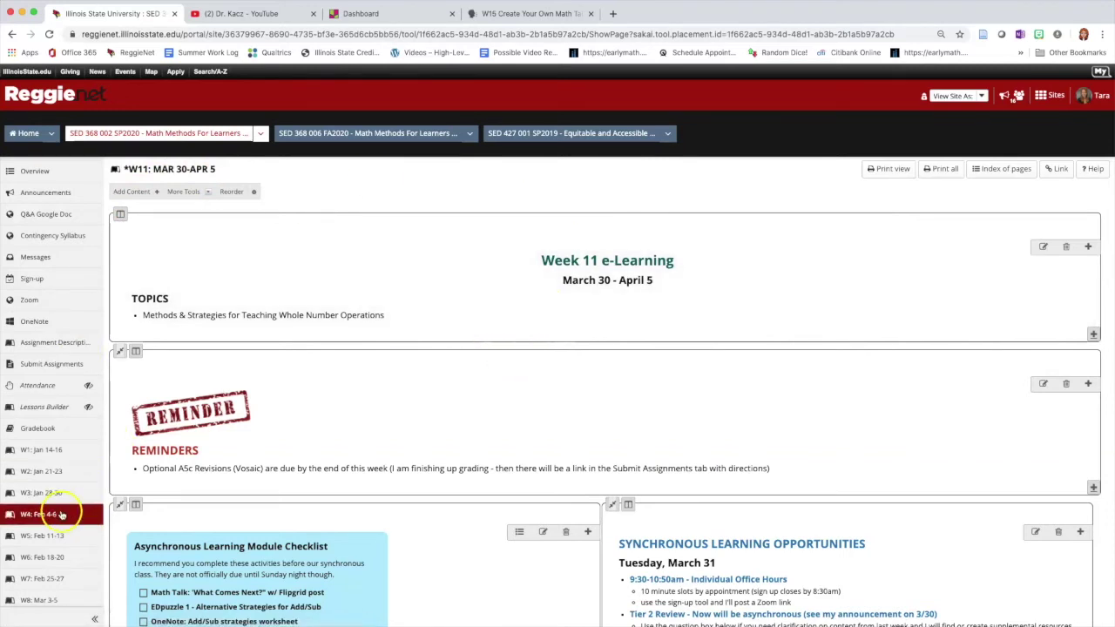
scroll(65, 509, down, 10)
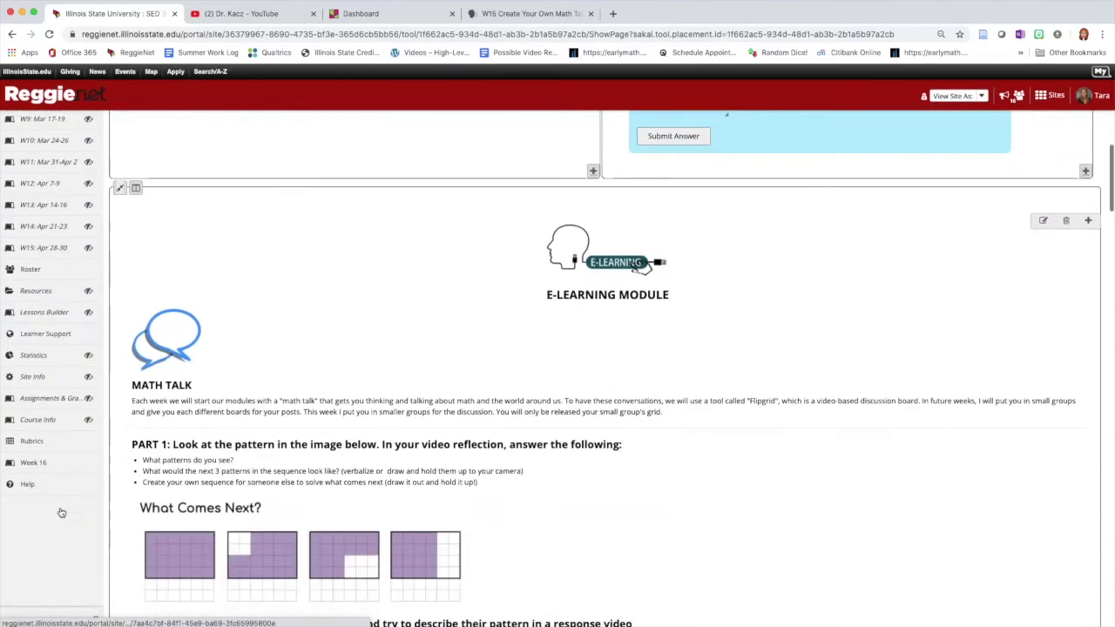
click(35, 463)
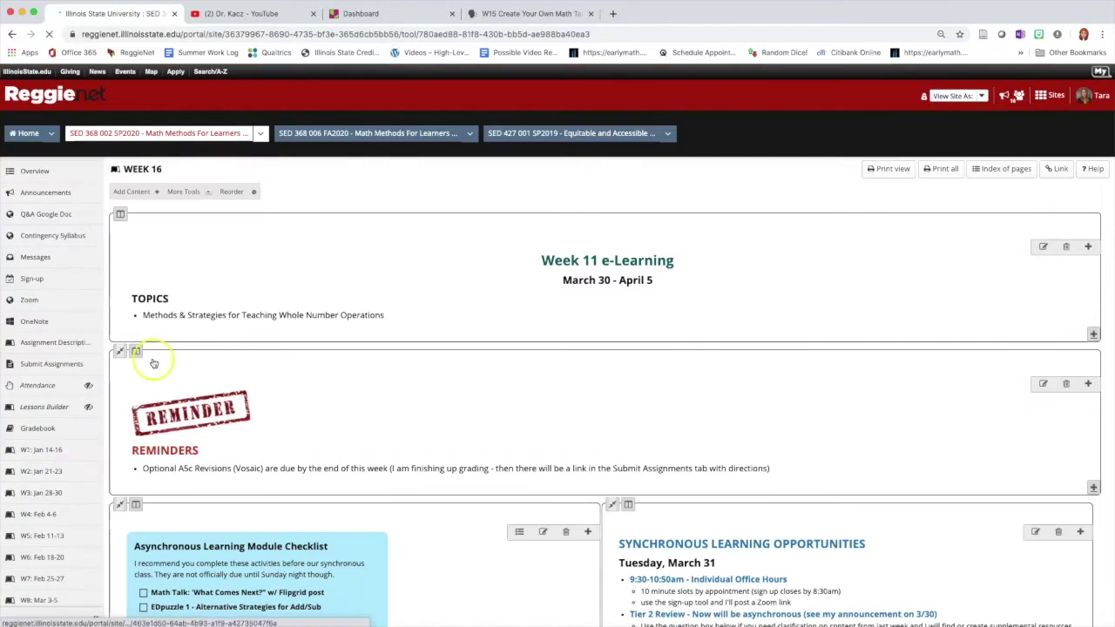
- Change the heading of the Week 16 page's title block to "Week 16 e-Learning" and save the text
click(1042, 246)
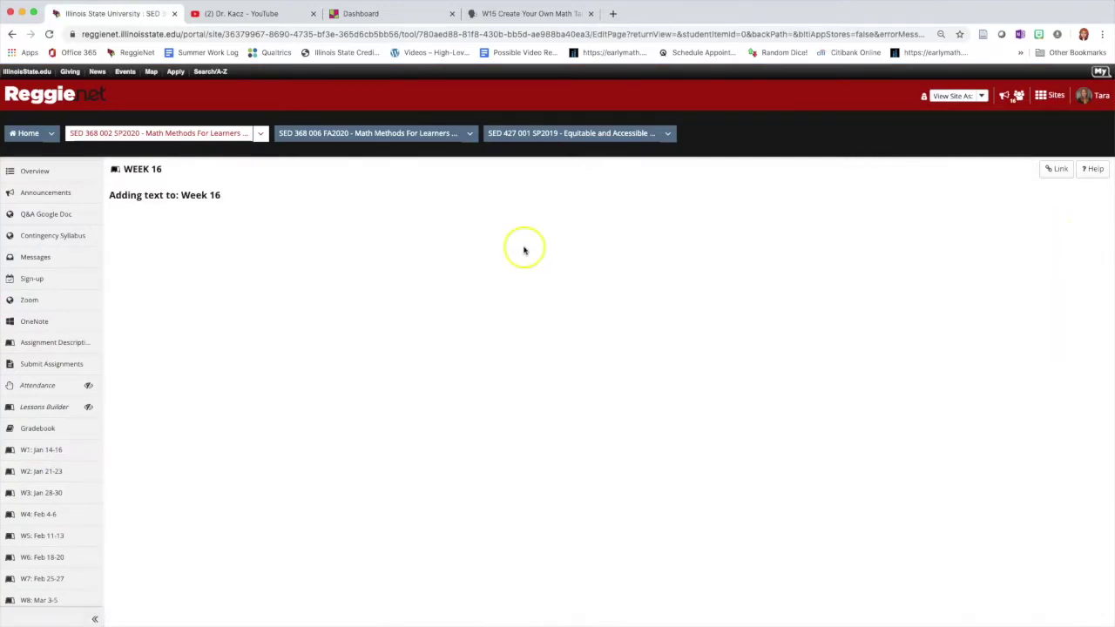
click(600, 281)
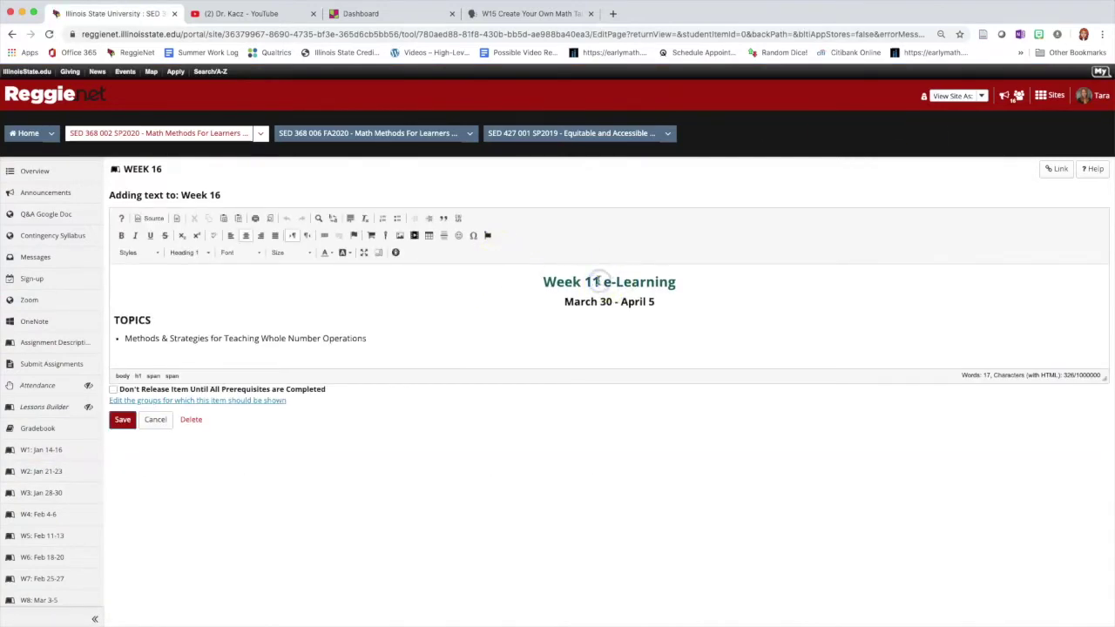
key(BackSpace)
text(6)
click(610, 303)
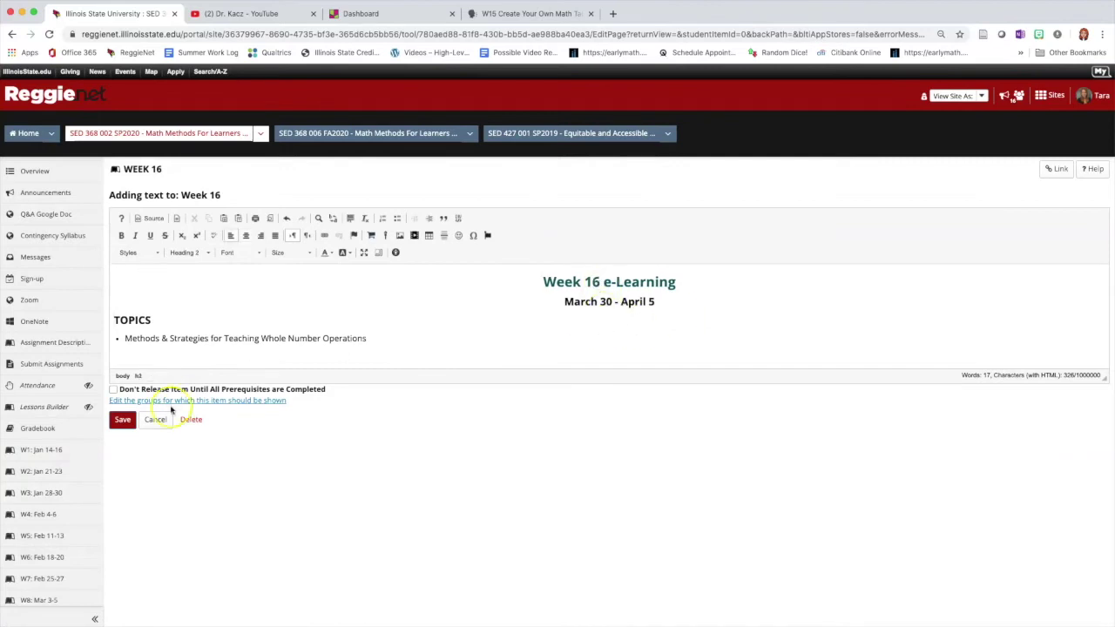
click(122, 419)
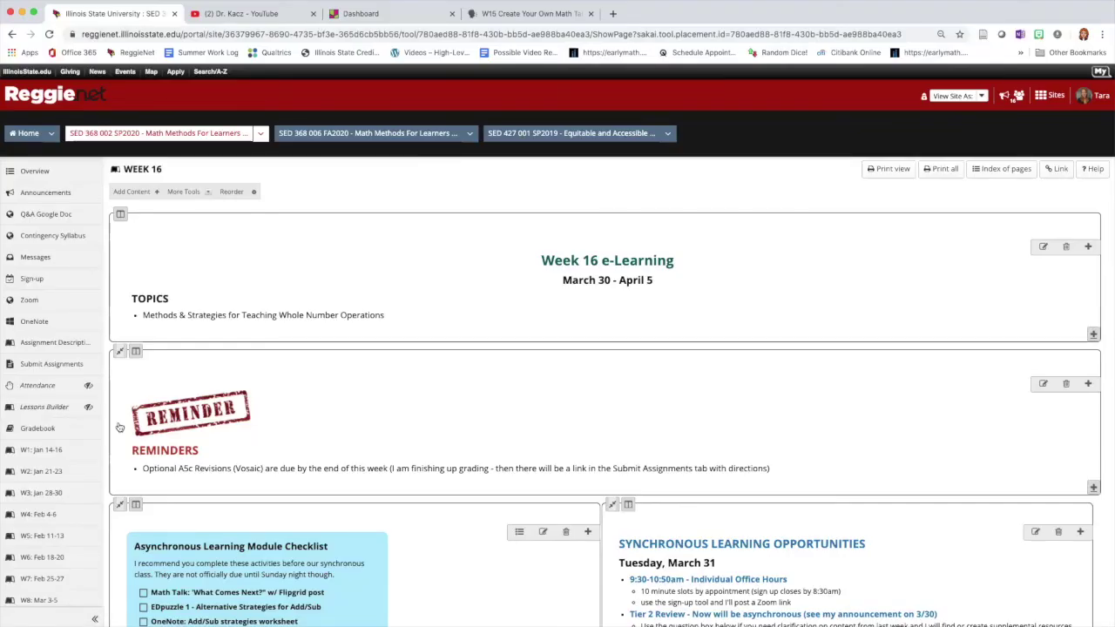
- Review the copied reminders, module checklist, synchronous opportunities and Math Talk sections of the Week 16 page
scroll(120, 427, down, 2)
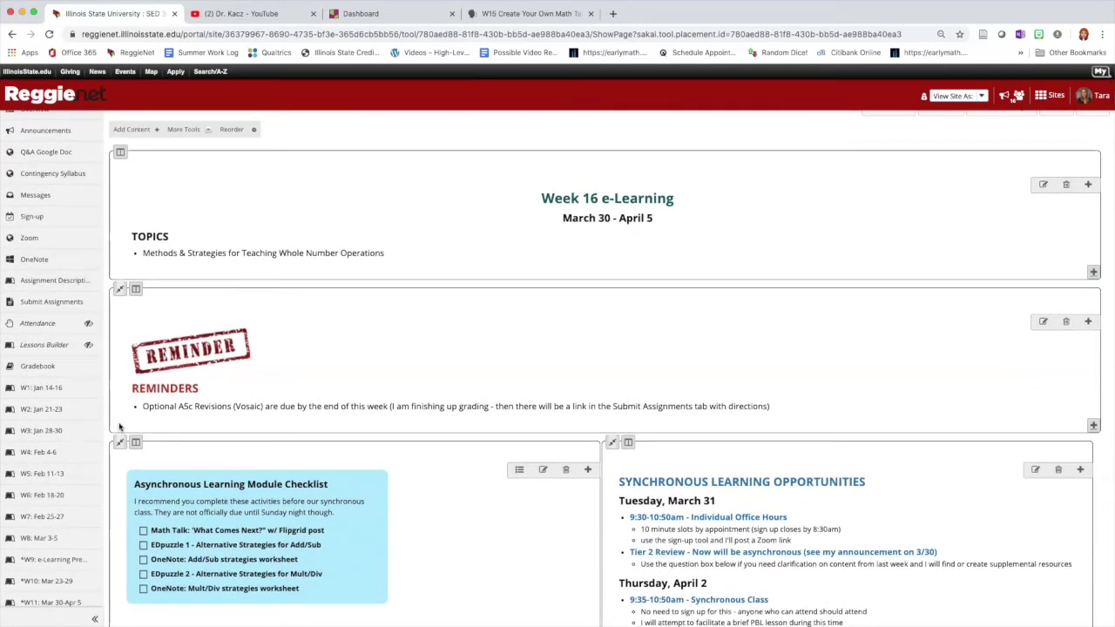
scroll(223, 413, down, 5)
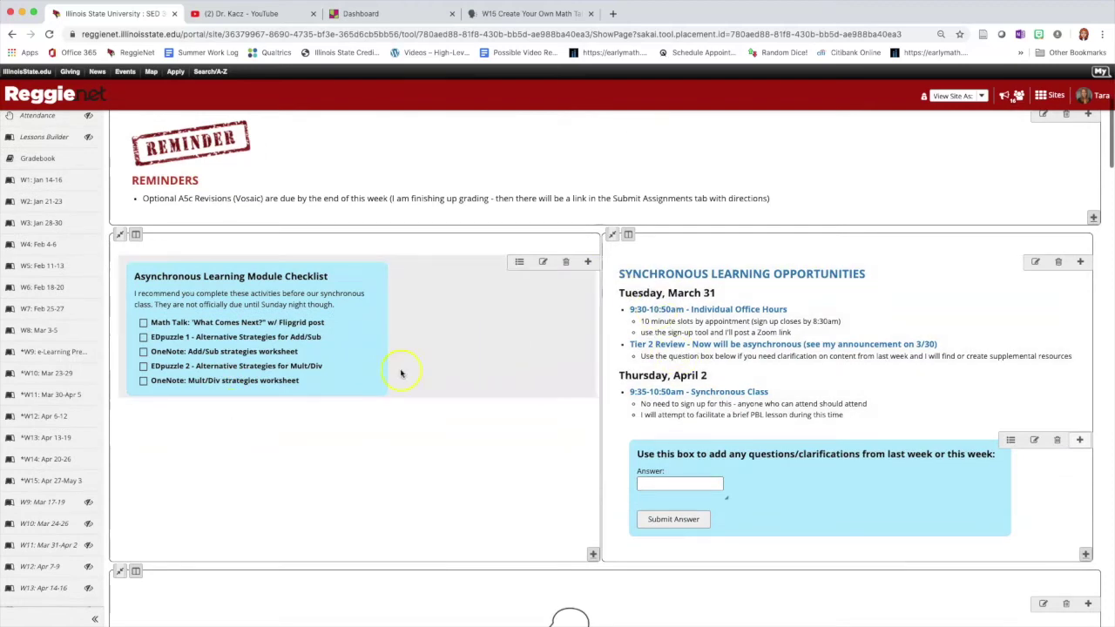
scroll(348, 443, down, 15)
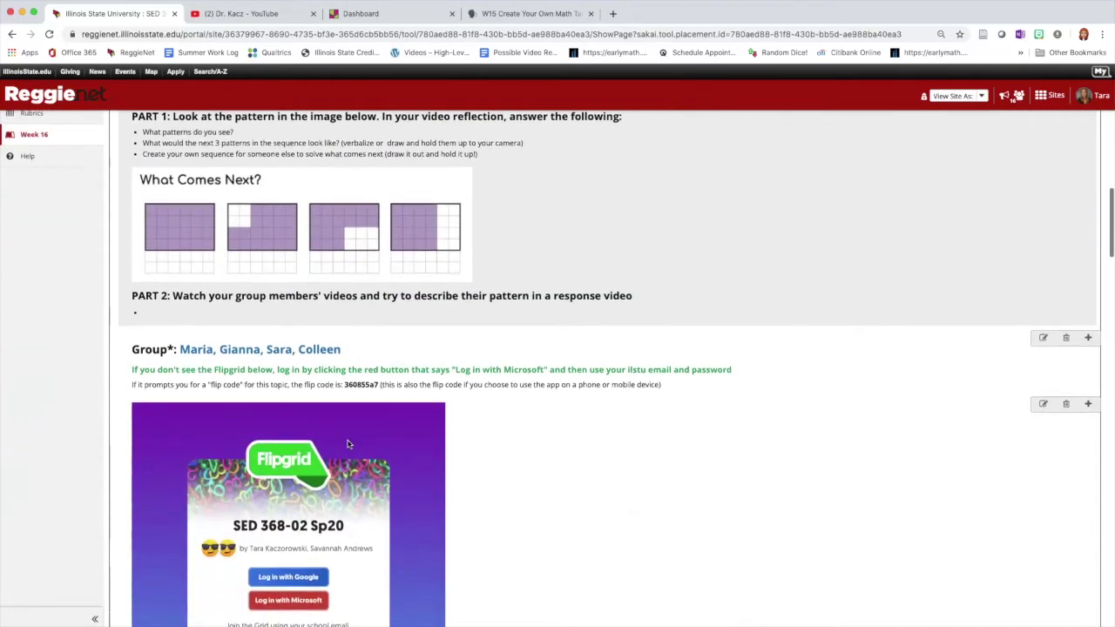
scroll(348, 444, up, 20)
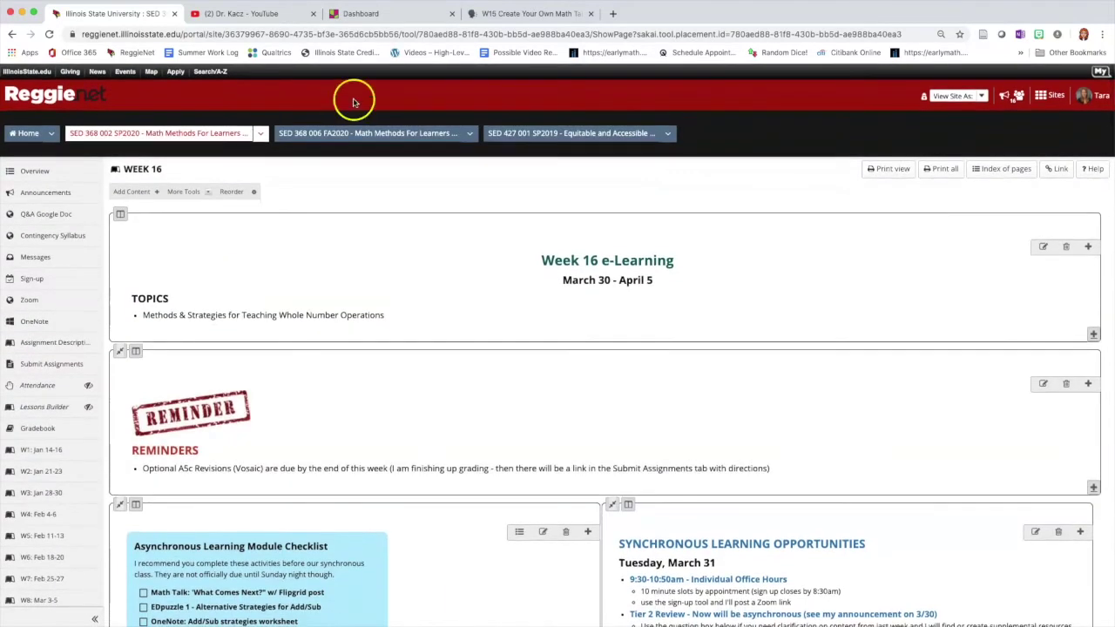
- Examine the tools that can be added to the SED 368 006 FA2020 site, leaving its tool selection without saving
click(333, 135)
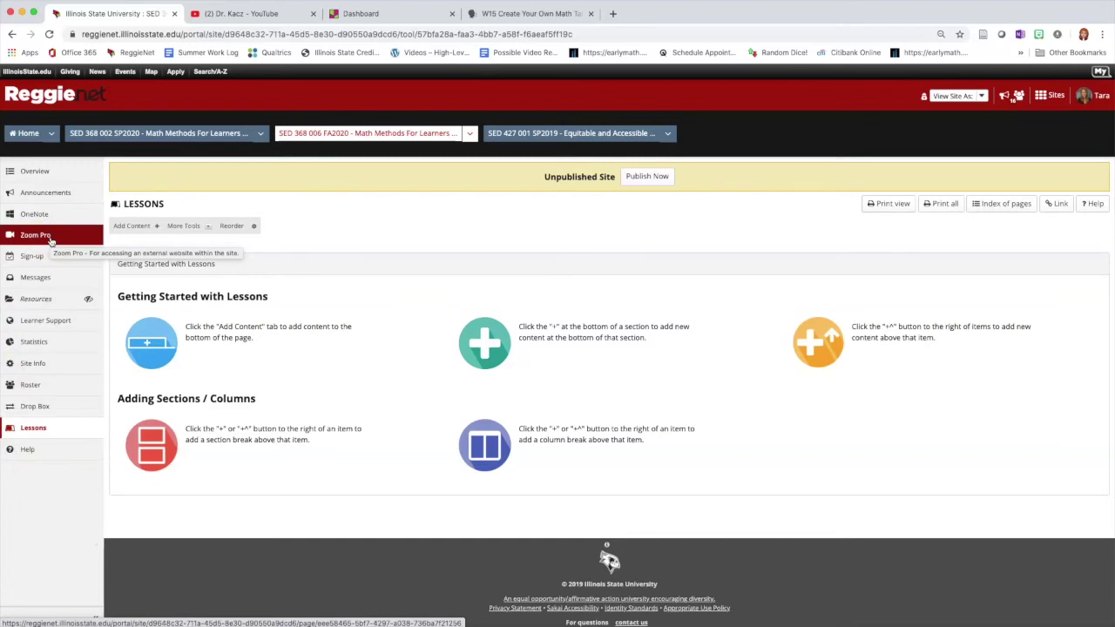
click(40, 365)
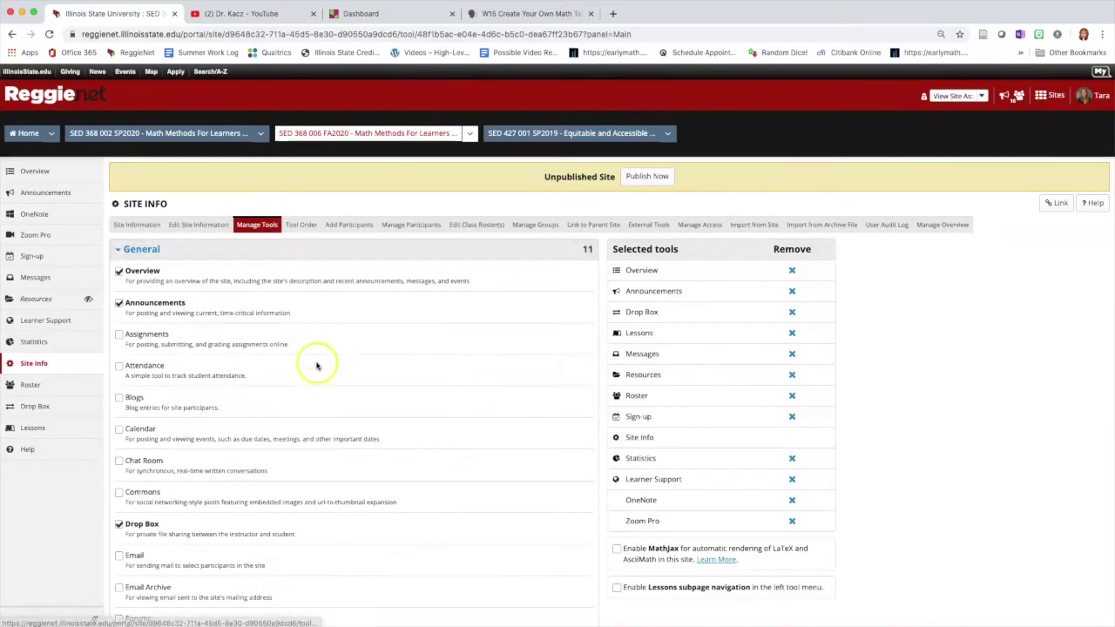
scroll(322, 368, down, 1)
scroll(256, 424, down, 5)
scroll(254, 423, up, 7)
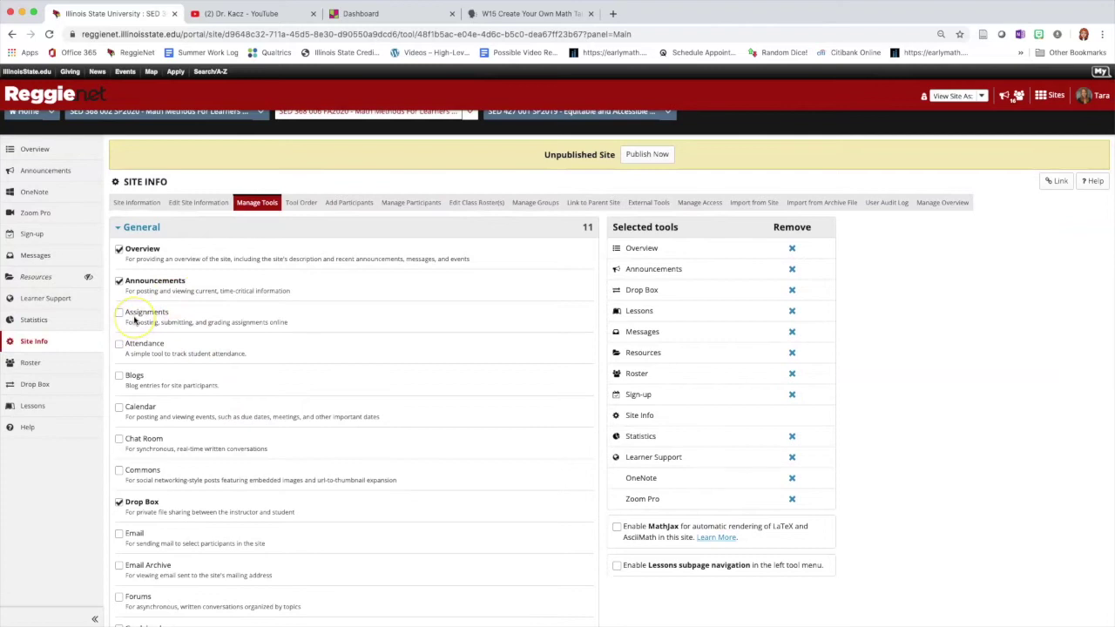
scroll(135, 320, down, 1)
scroll(213, 313, down, 1)
scroll(200, 348, down, 1)
scroll(113, 452, down, 1)
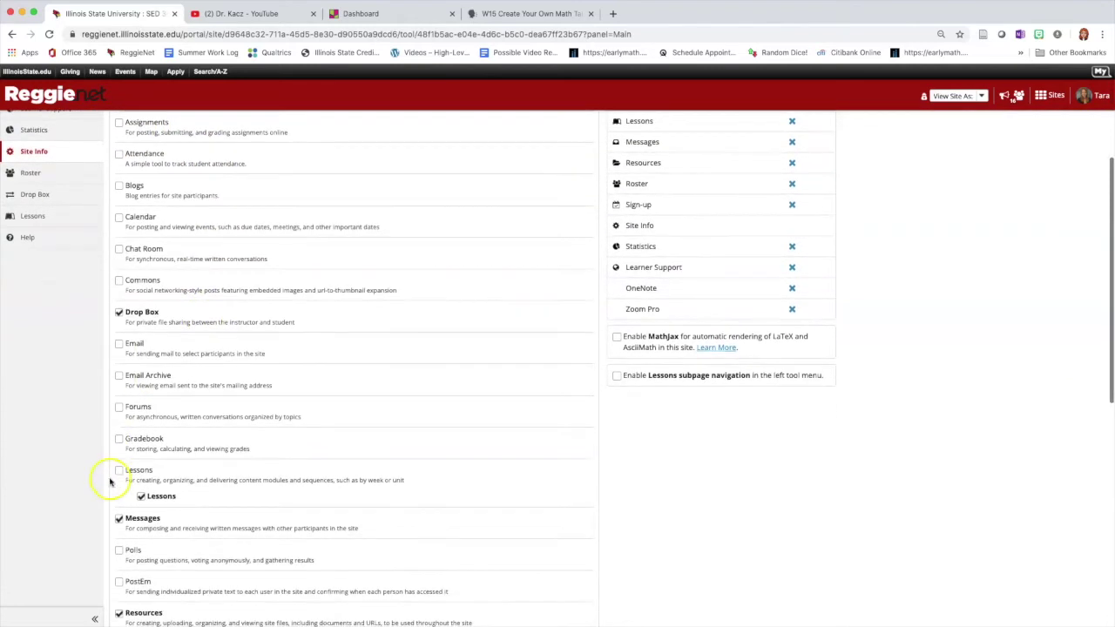
scroll(174, 415, down, 1)
scroll(196, 517, down, 2)
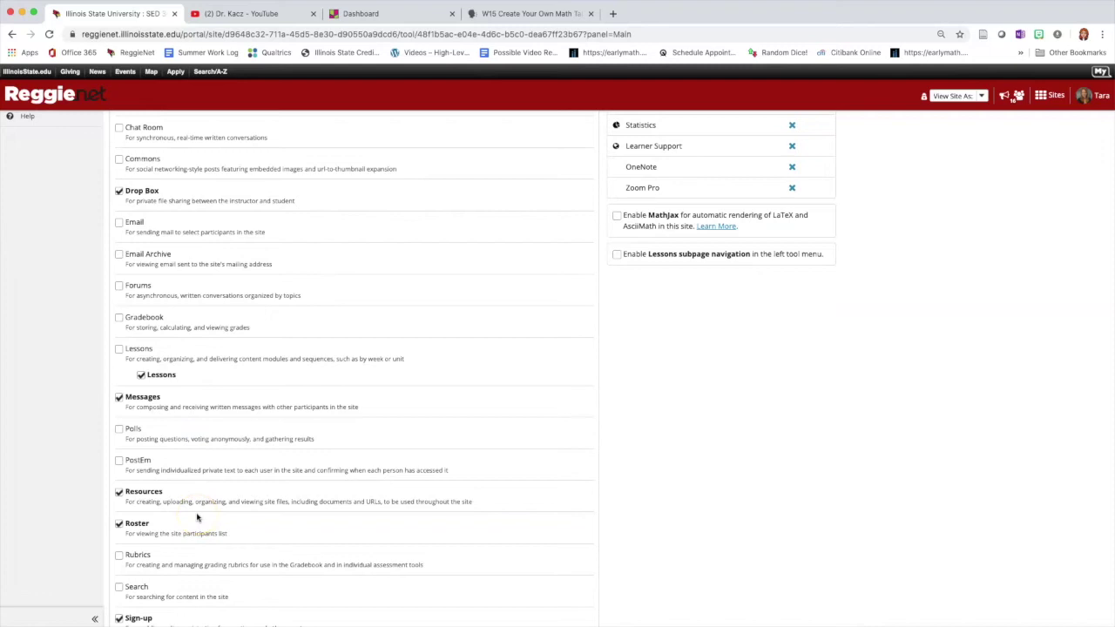
scroll(197, 517, down, 9)
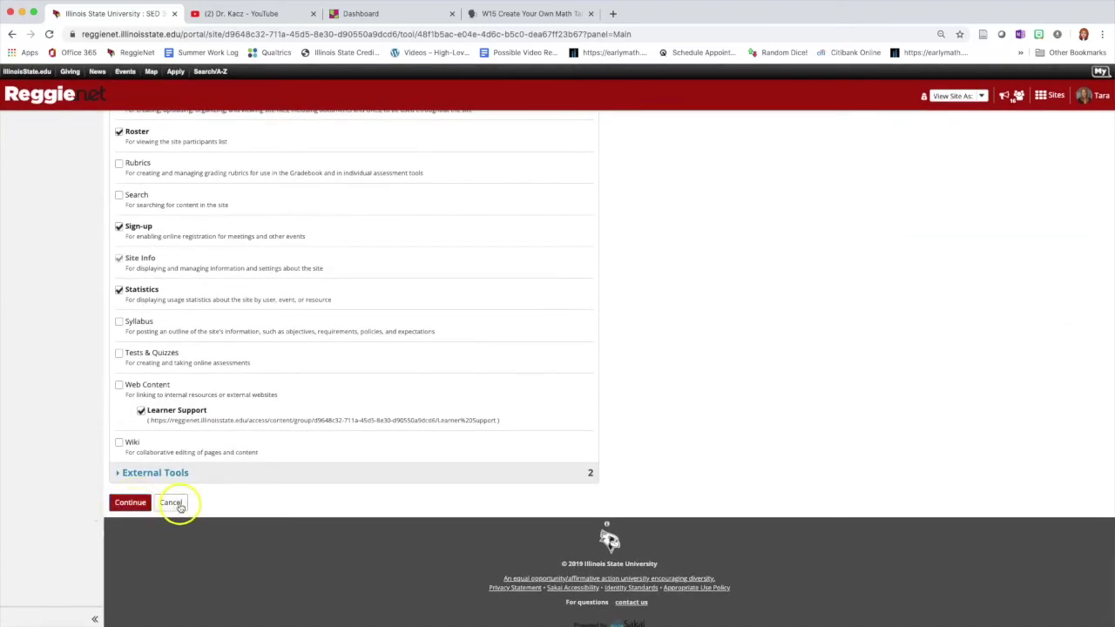
click(177, 505)
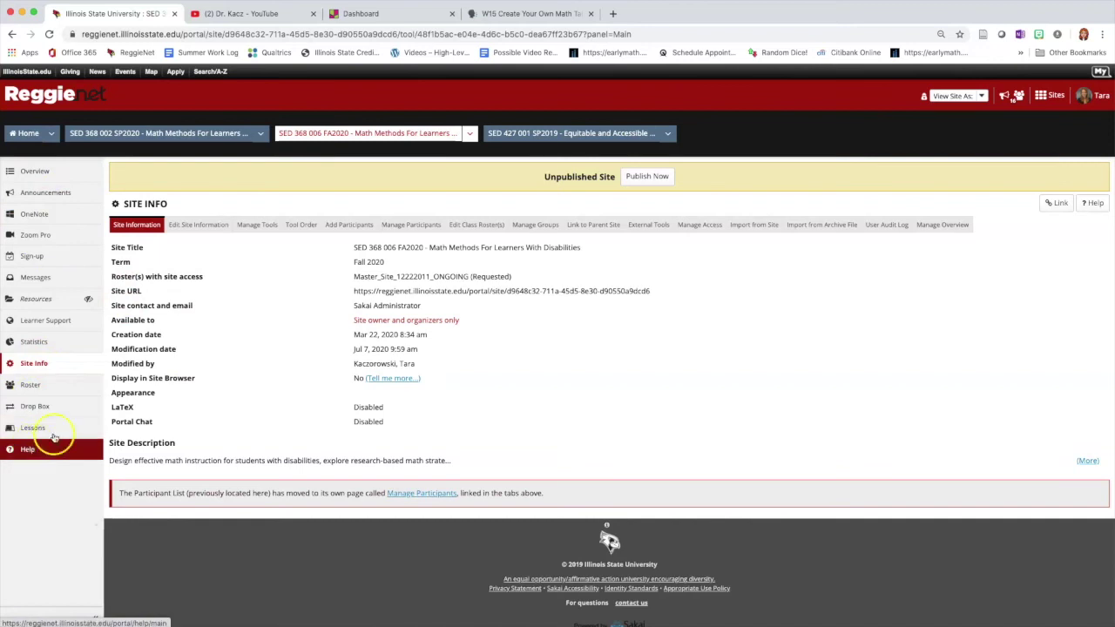
- Reorder the site's tools so that Lessons sits between Sign-up and Messages, and save the order
click(301, 224)
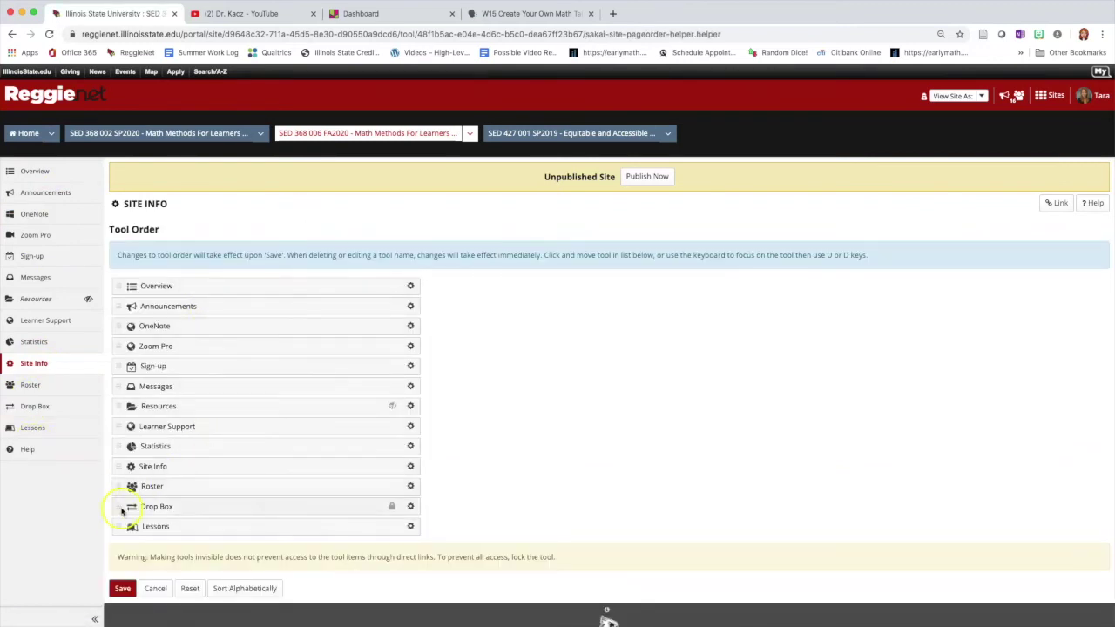
drag(118, 526, 121, 387)
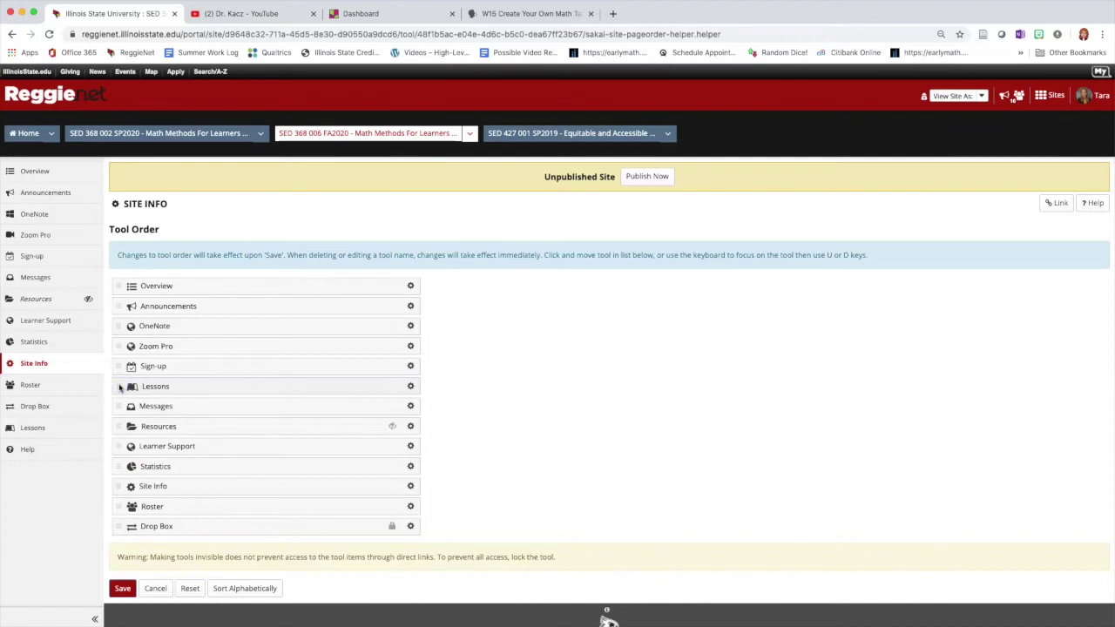
click(121, 588)
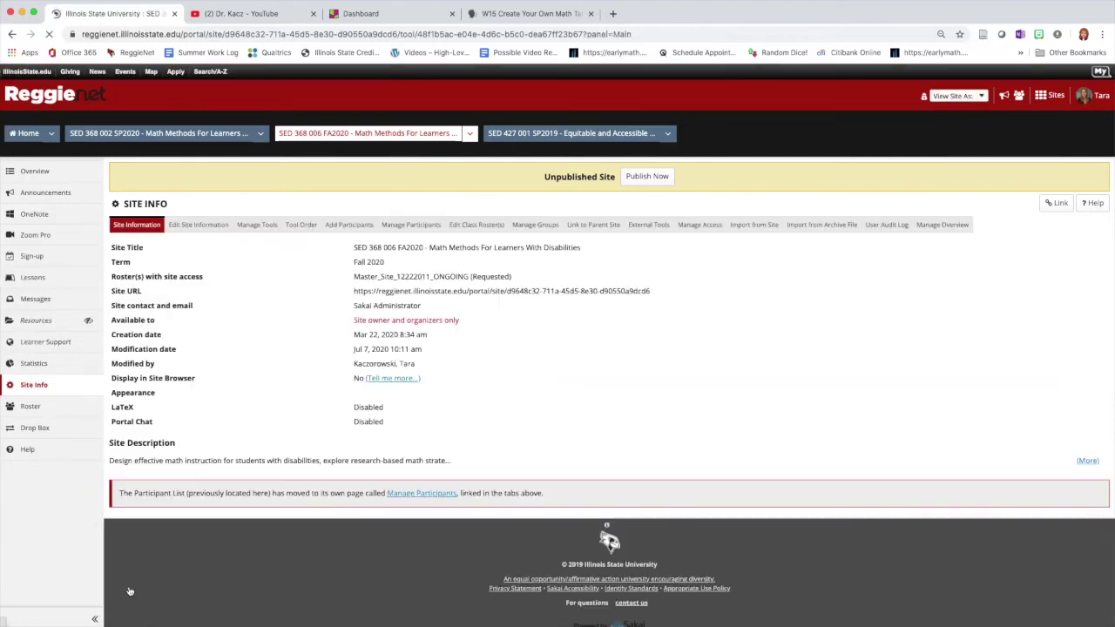
click(46, 288)
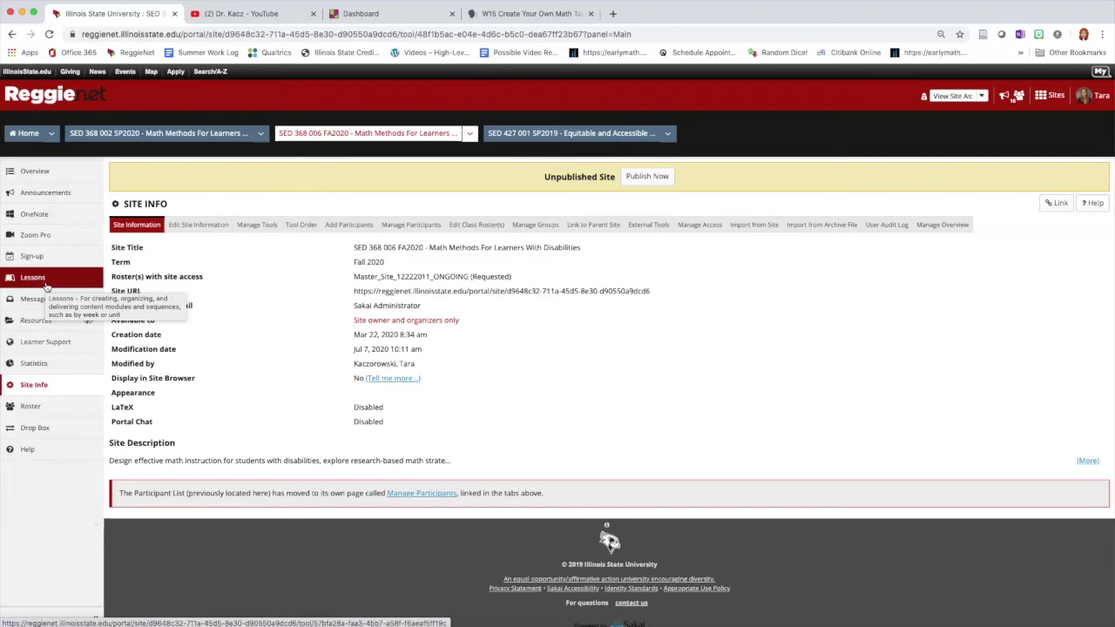
- Make the Lessons tool invisible to students in the site's tool order settings and save
click(290, 224)
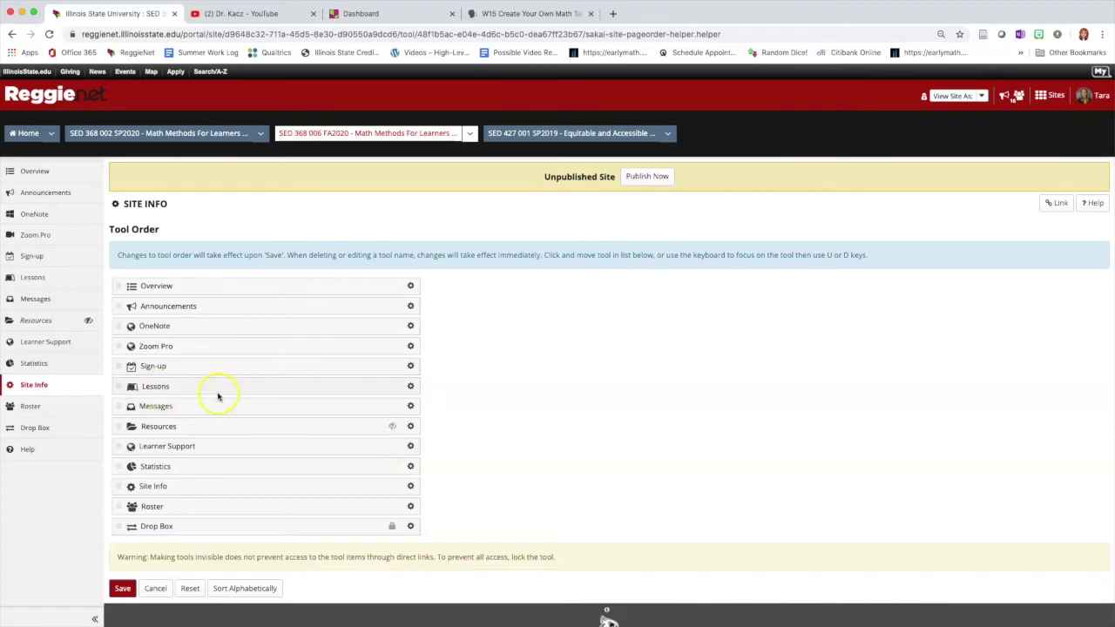
click(408, 386)
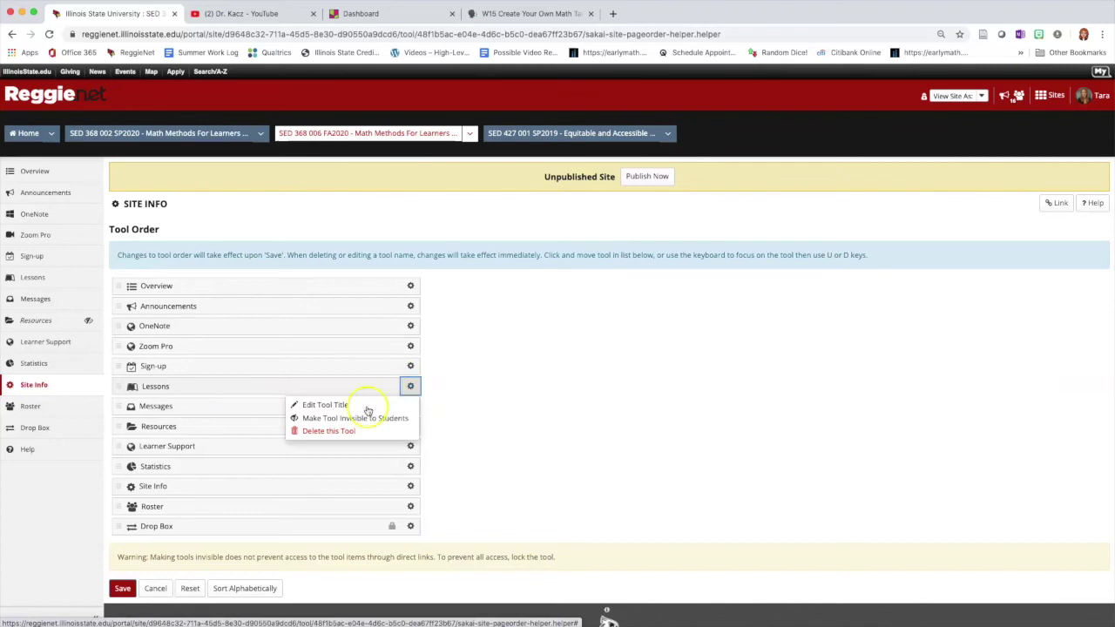
click(357, 424)
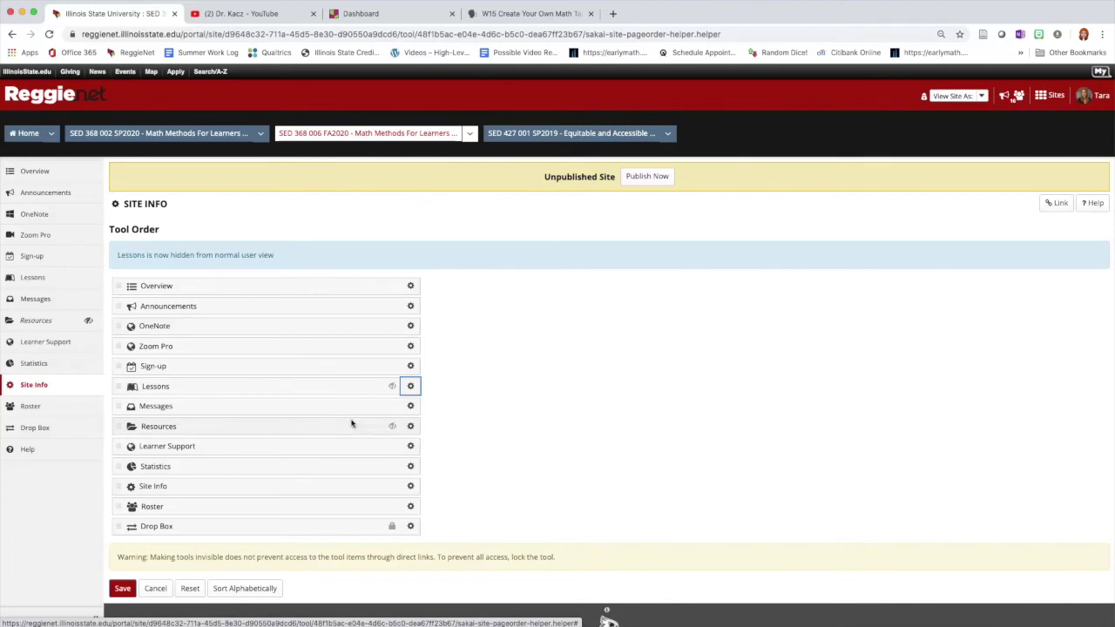
click(121, 588)
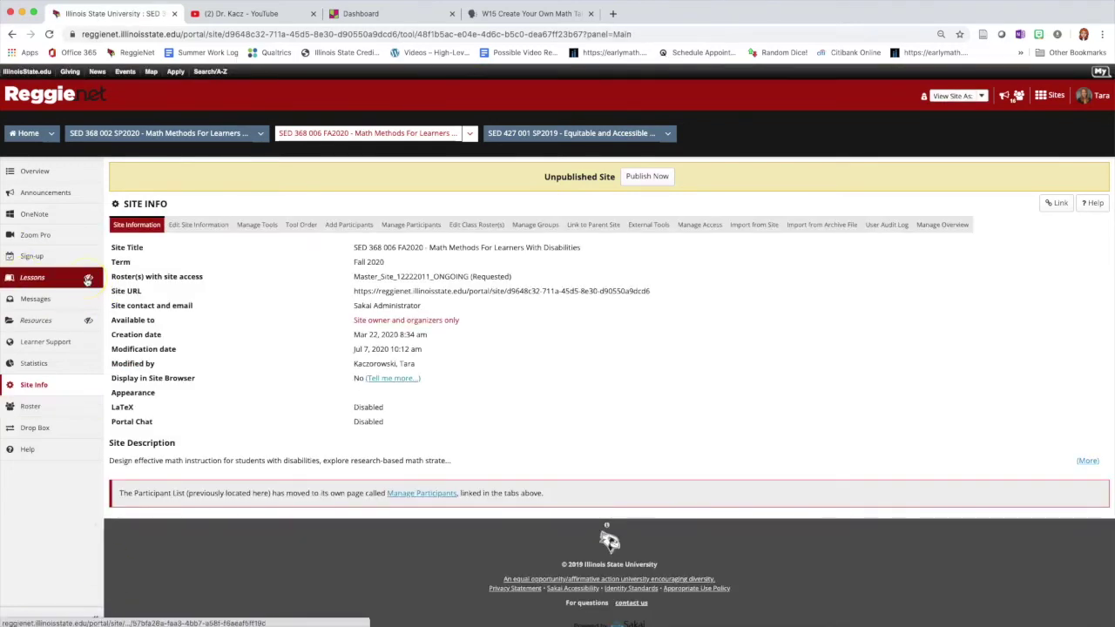
- Open the Lessons page and bring up the options for adding content to it
click(23, 282)
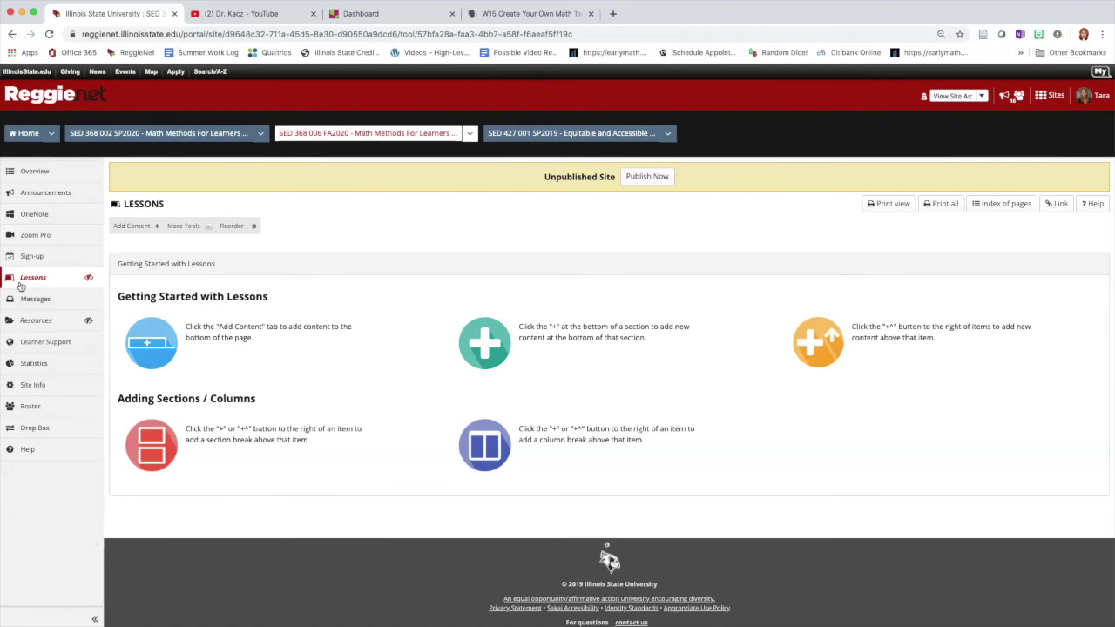
click(20, 286)
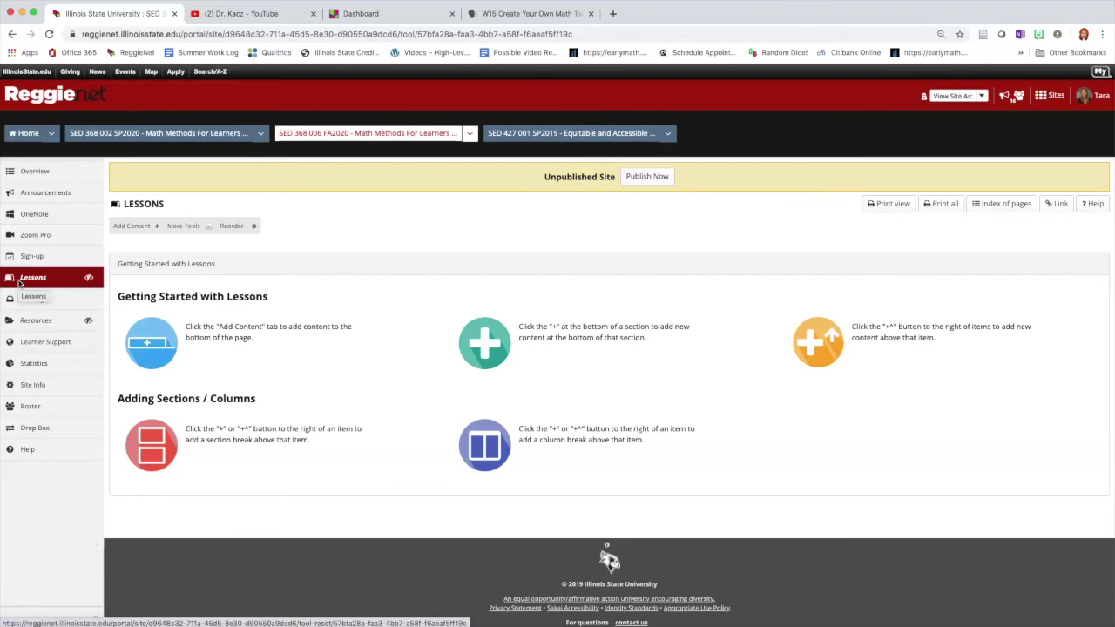
click(130, 229)
click(117, 228)
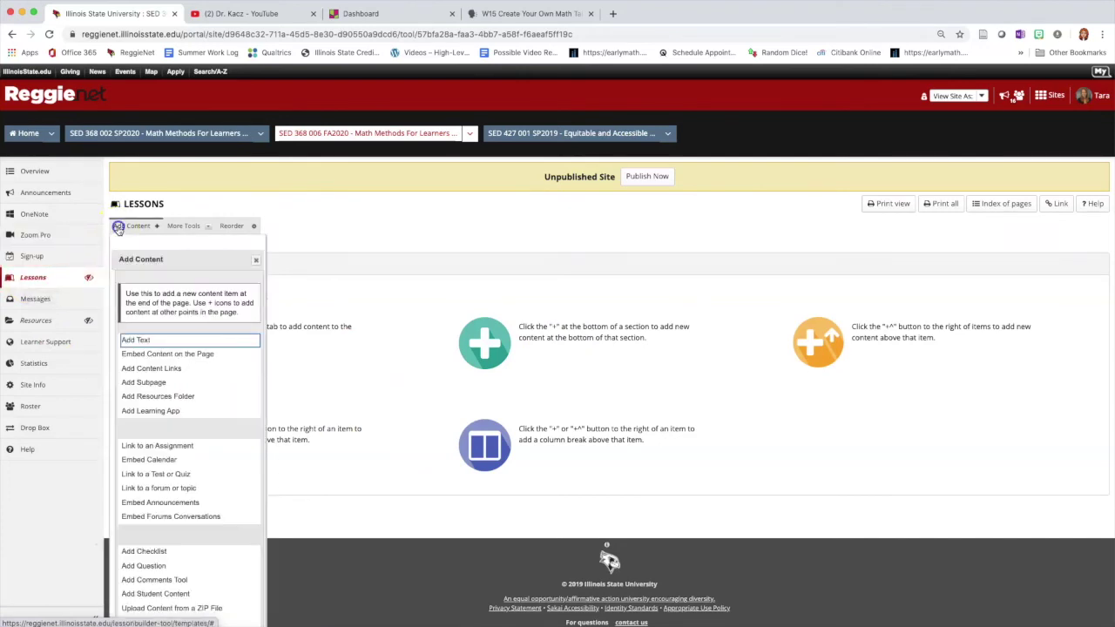
scroll(162, 281, down, 1)
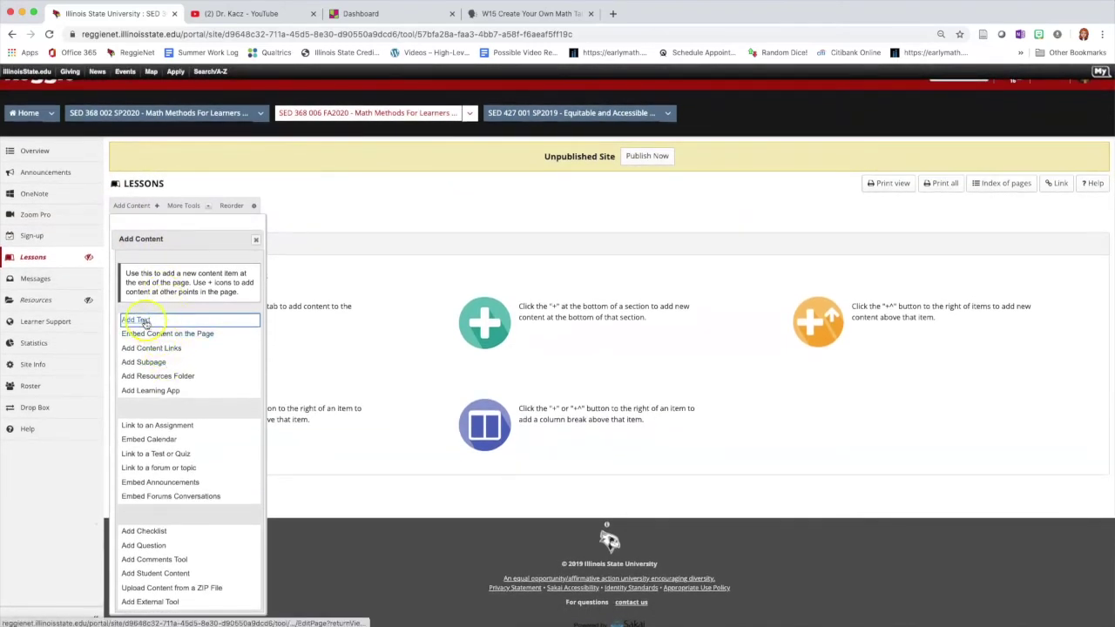
- Start embedding content on the Lessons page and make the URL or embed code entry active
click(145, 338)
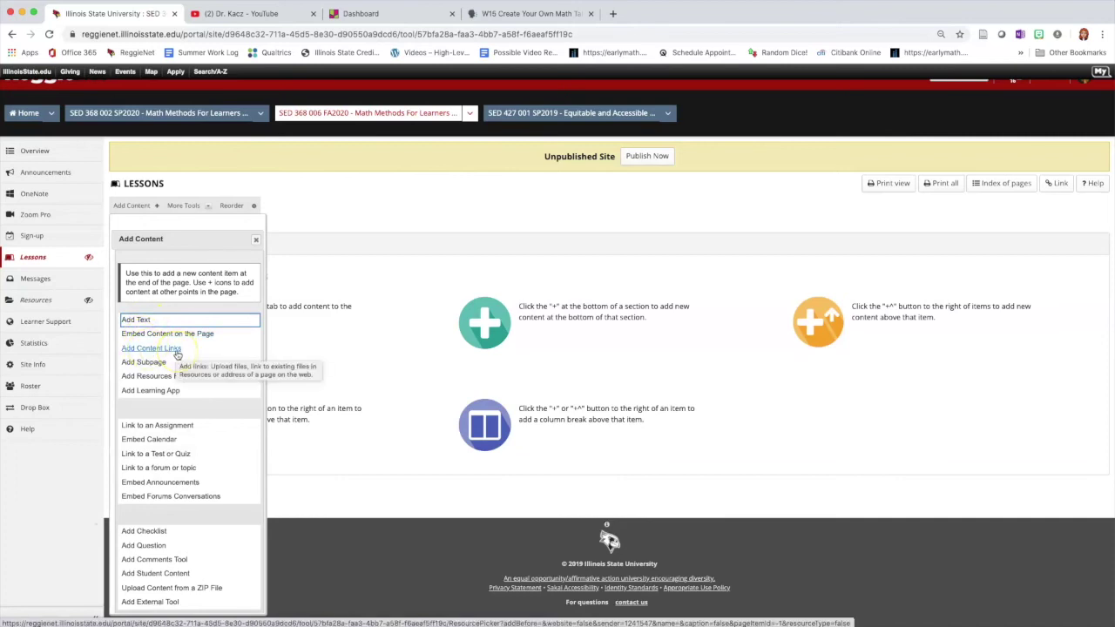
click(133, 342)
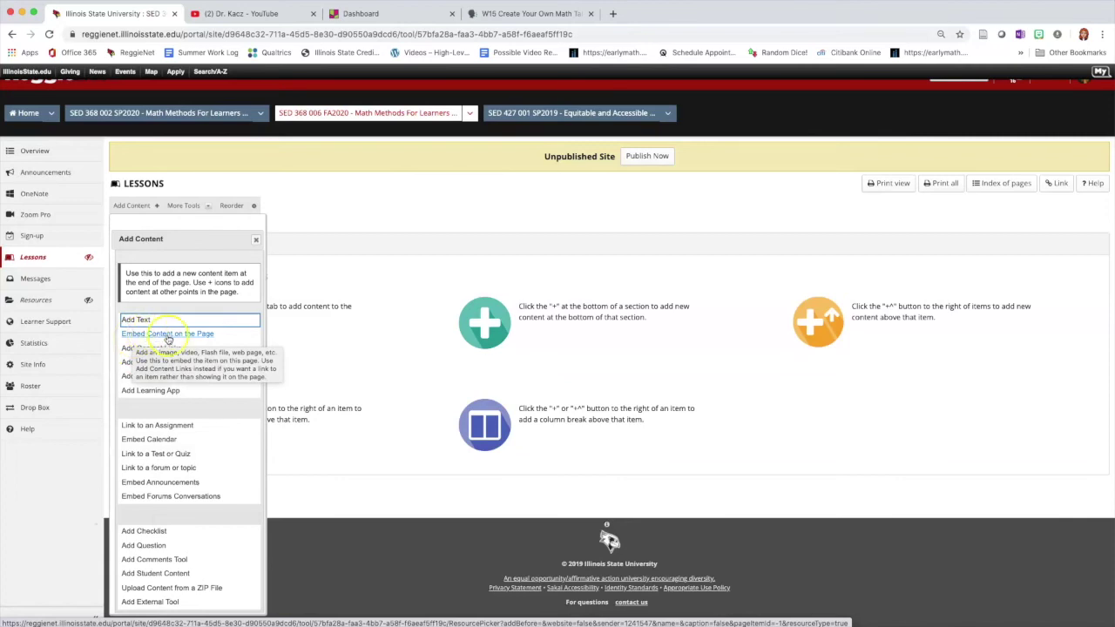
click(205, 337)
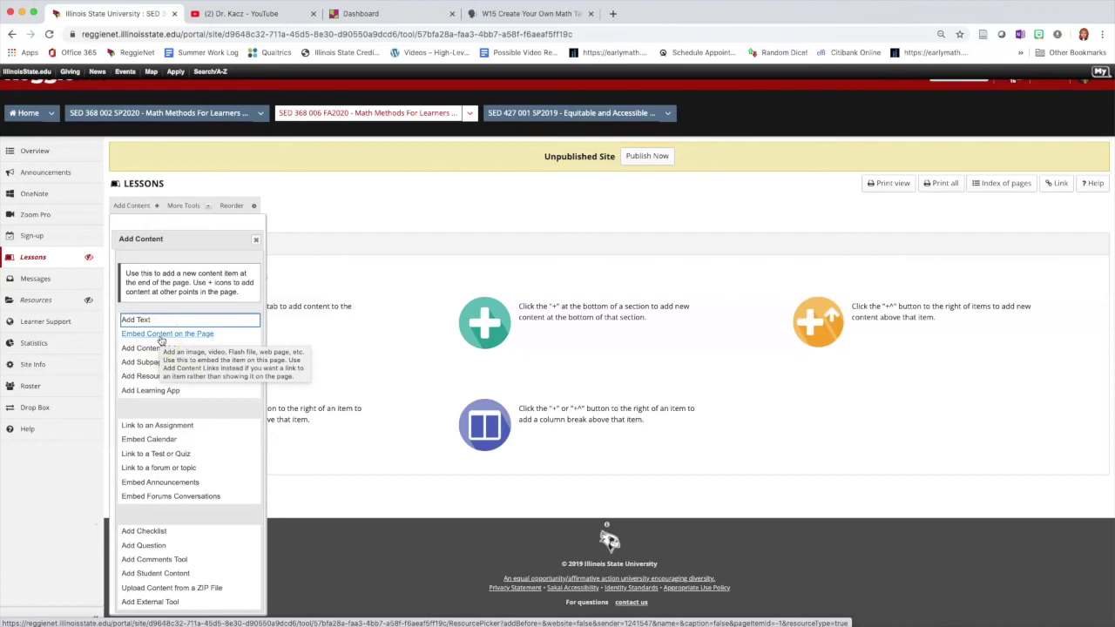
click(160, 338)
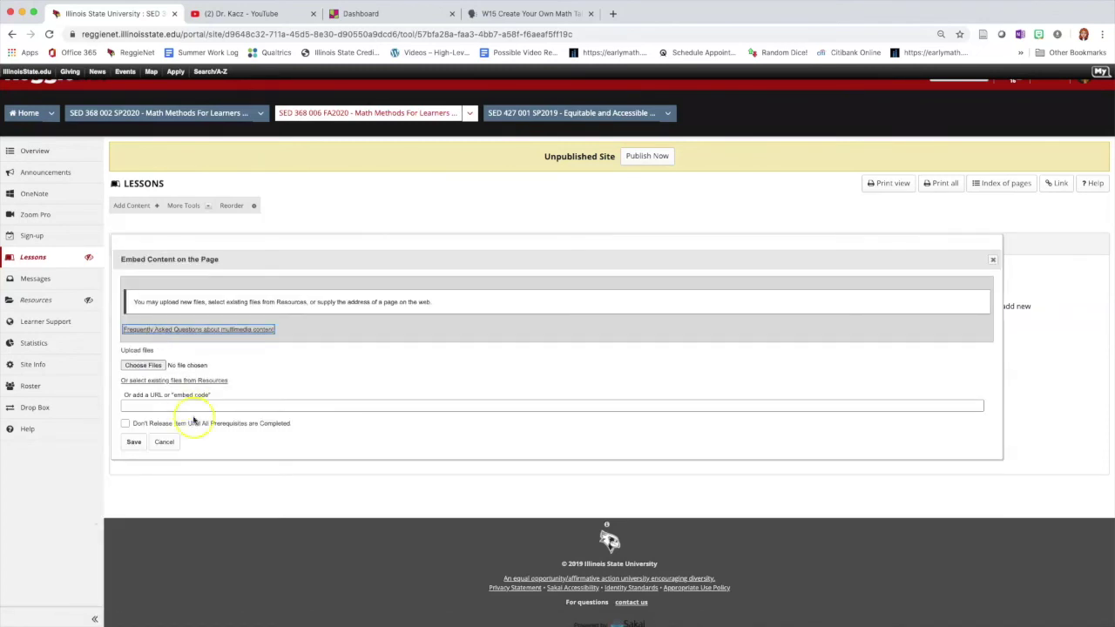
click(148, 405)
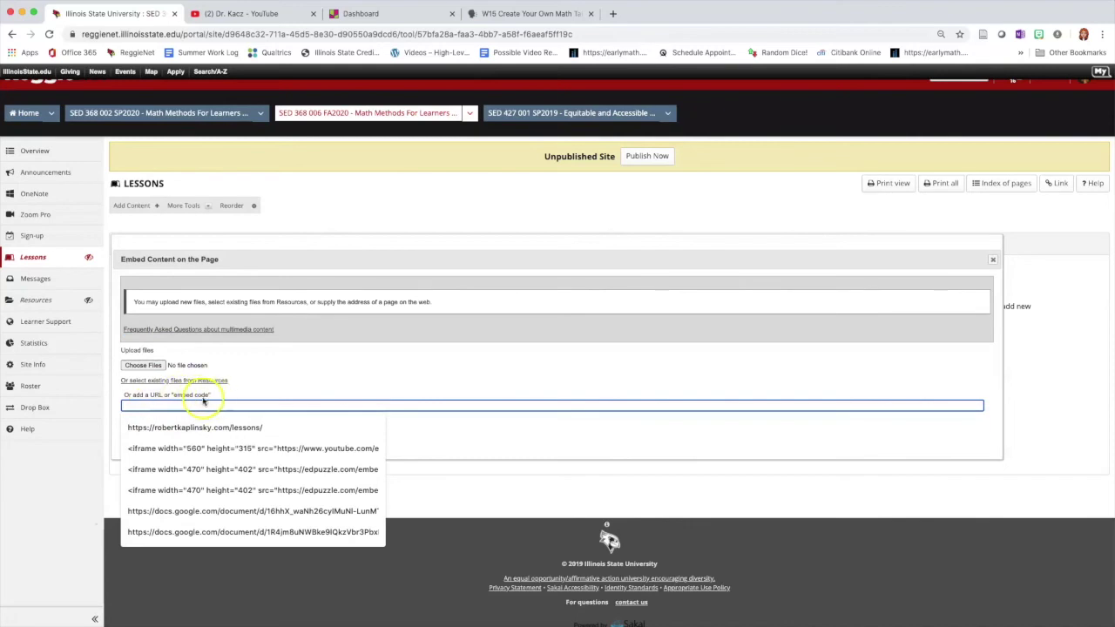
- Switch to YouTube and copy the embed code of the video "Getting Started: e-learning with Zoom & PowerPoint"
click(253, 14)
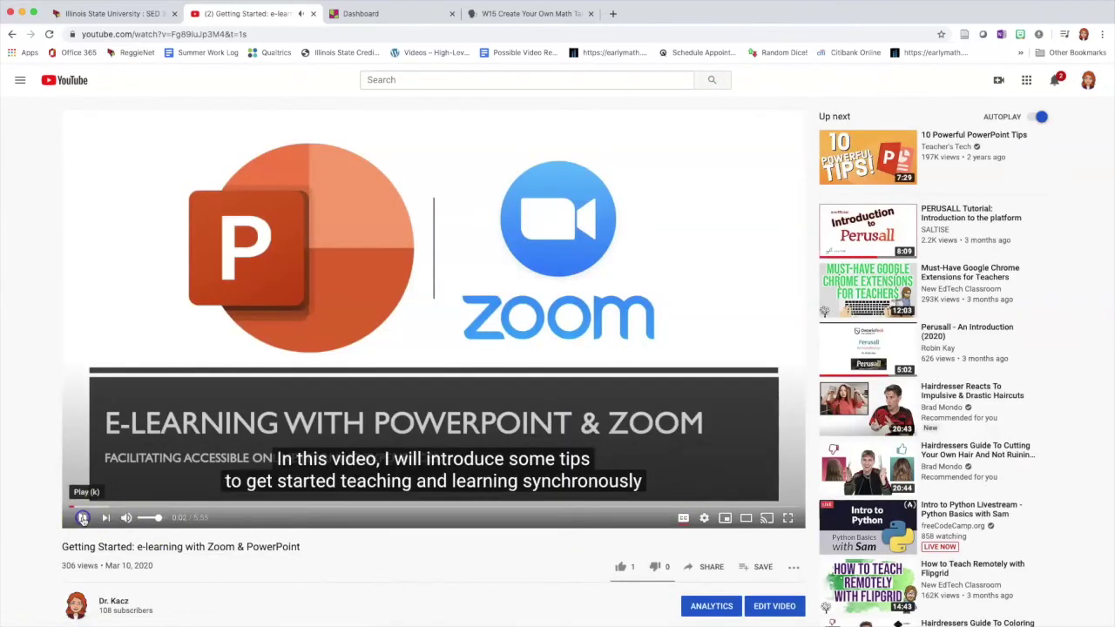
click(708, 567)
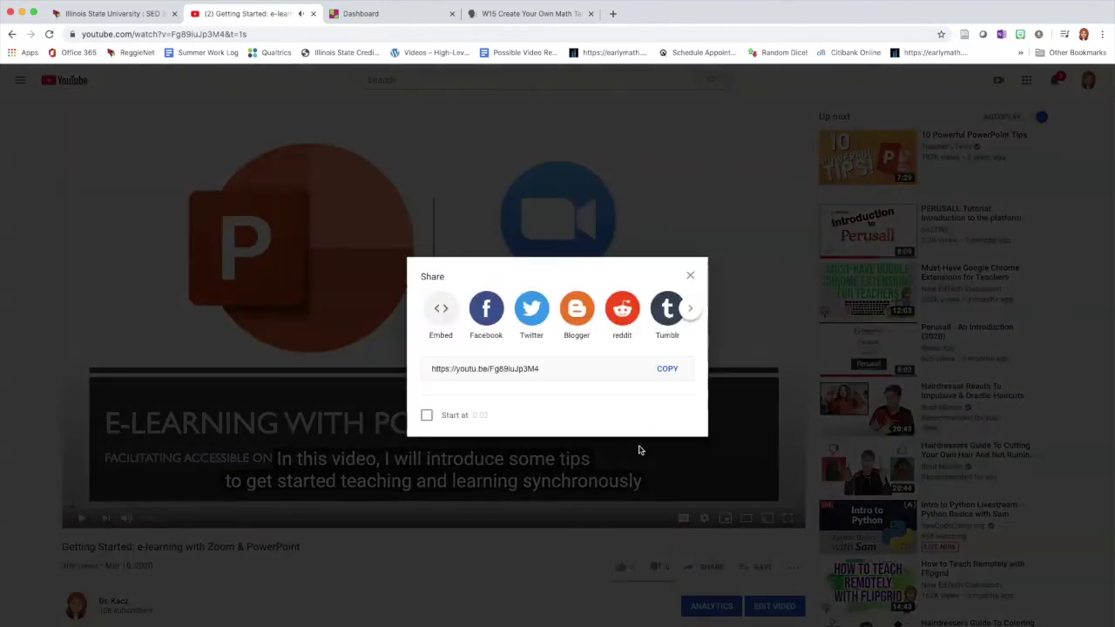
click(436, 312)
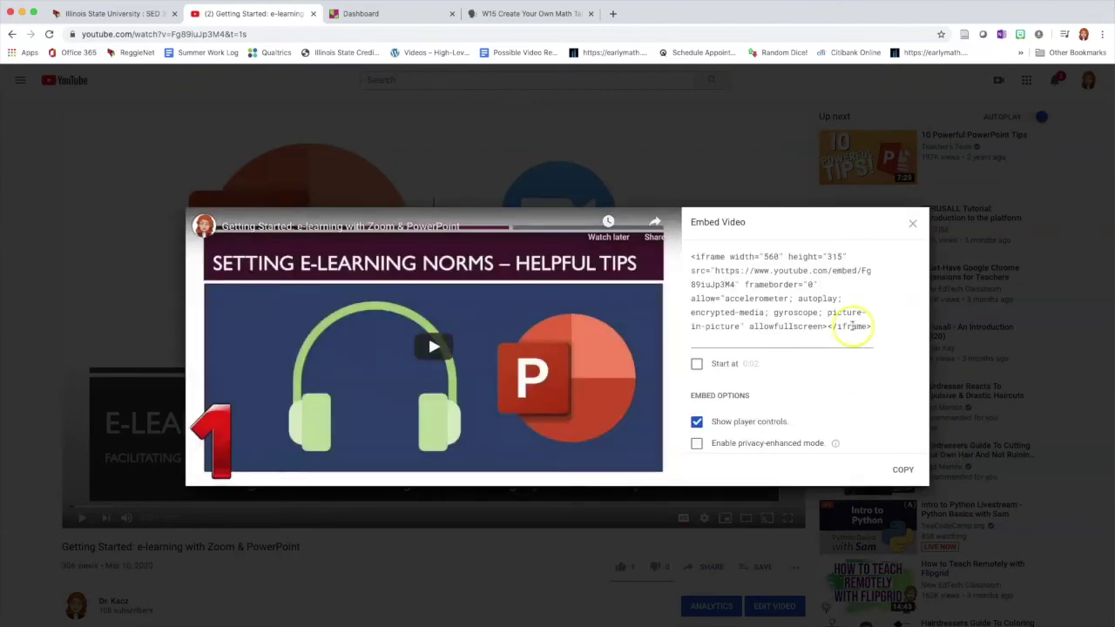
click(903, 469)
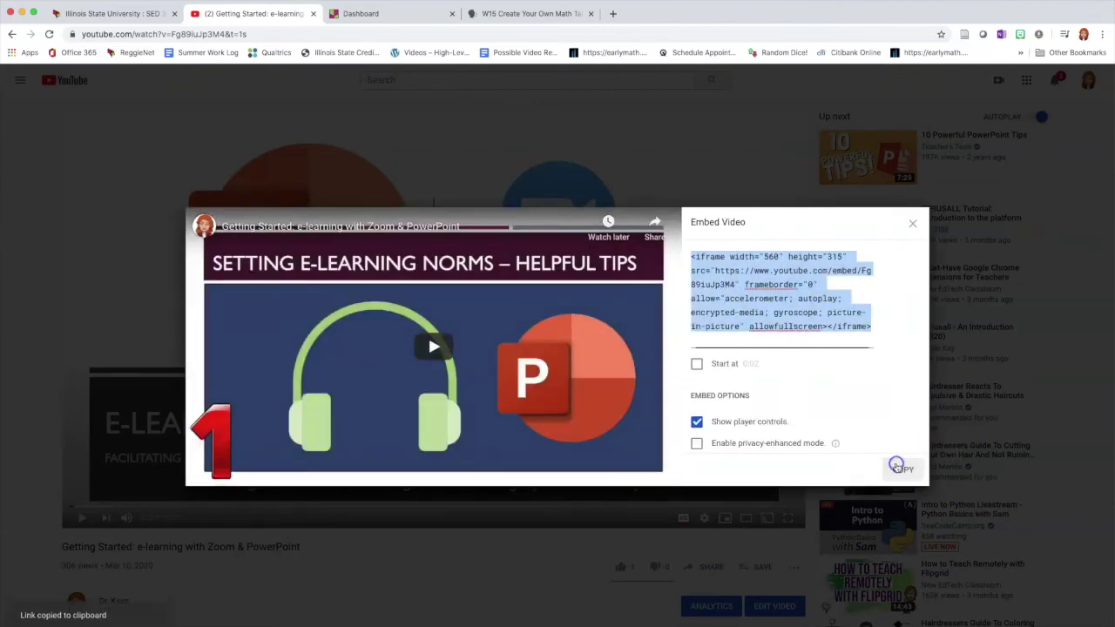
- Return to ReggieNet, paste the YouTube embed code as the content to embed, and save the video to the Lessons page
click(141, 14)
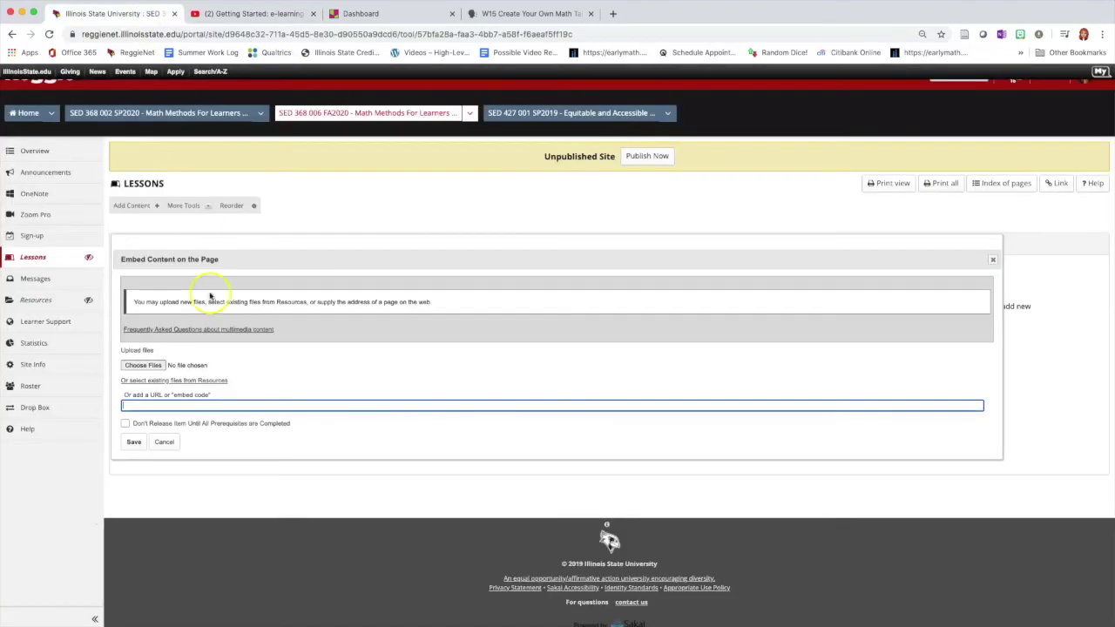
key(super+v)
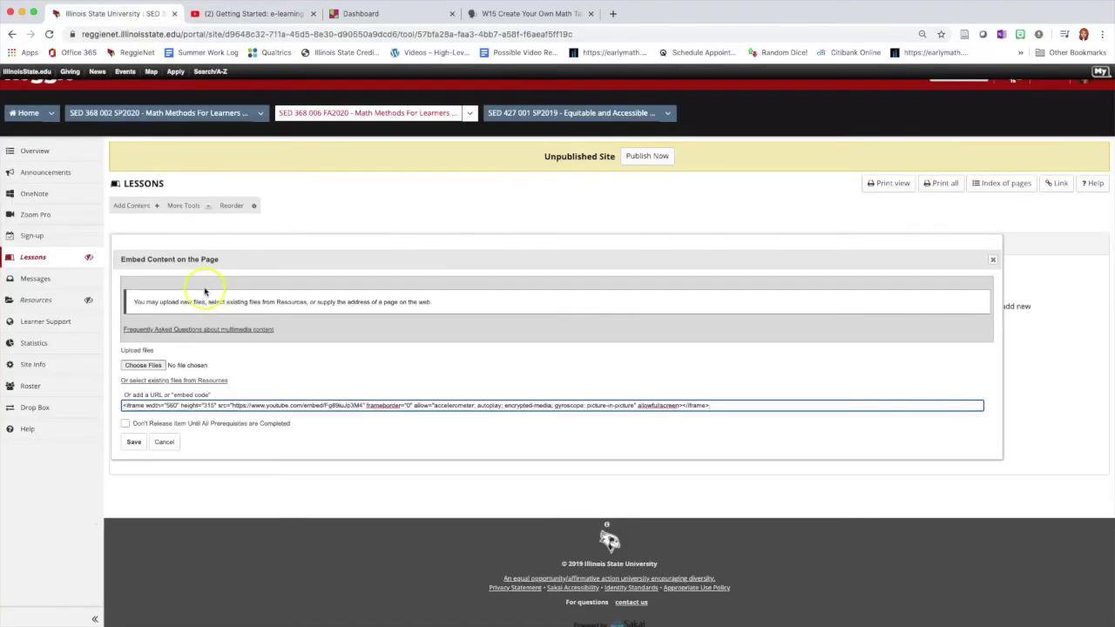
click(133, 441)
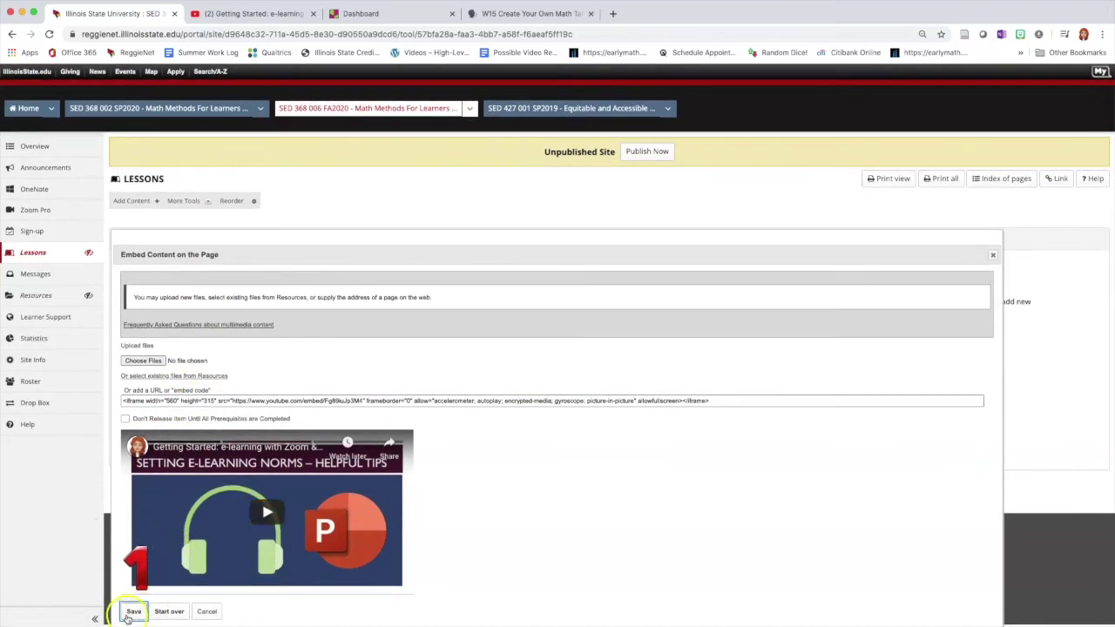
click(135, 610)
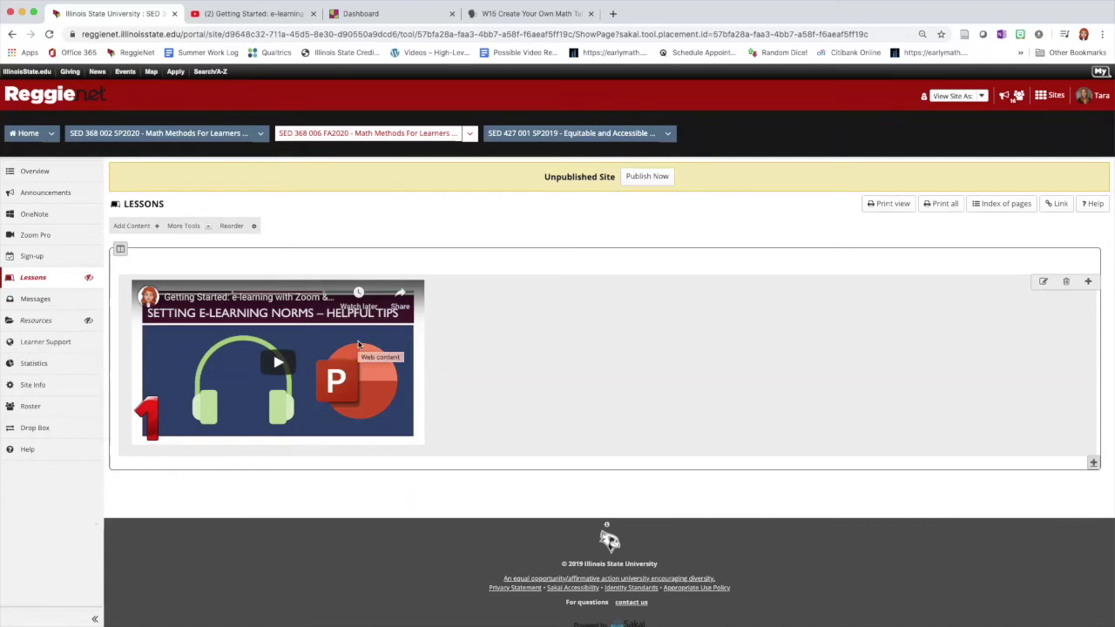
- Switch to Padlet and copy the full embed code of the "W15 Create Your Own Math Talks (01)" padlet
click(393, 25)
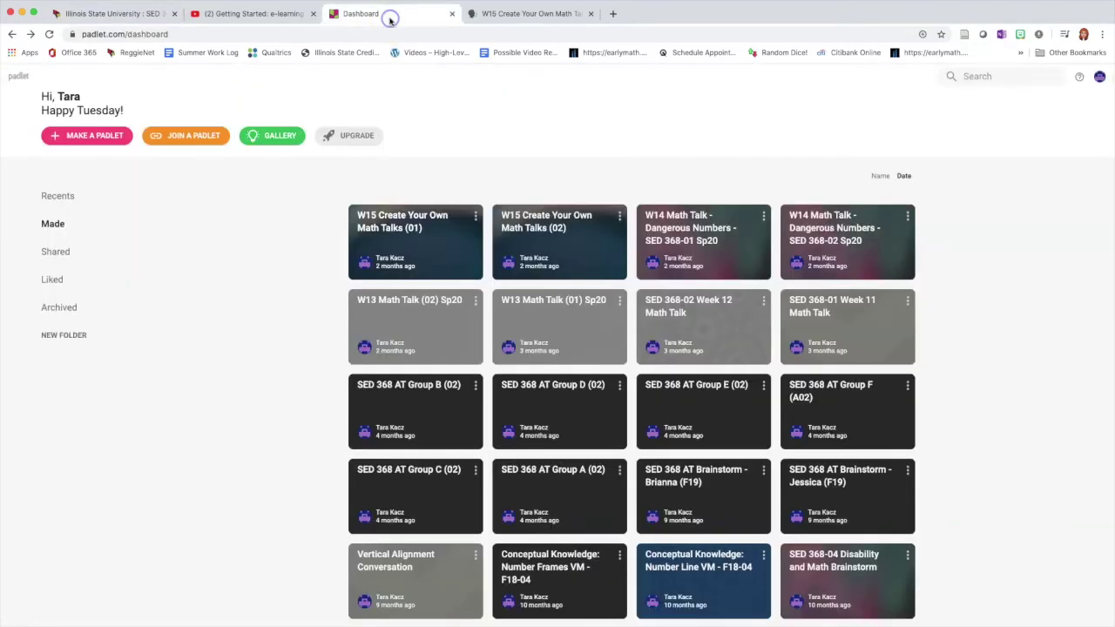
click(234, 295)
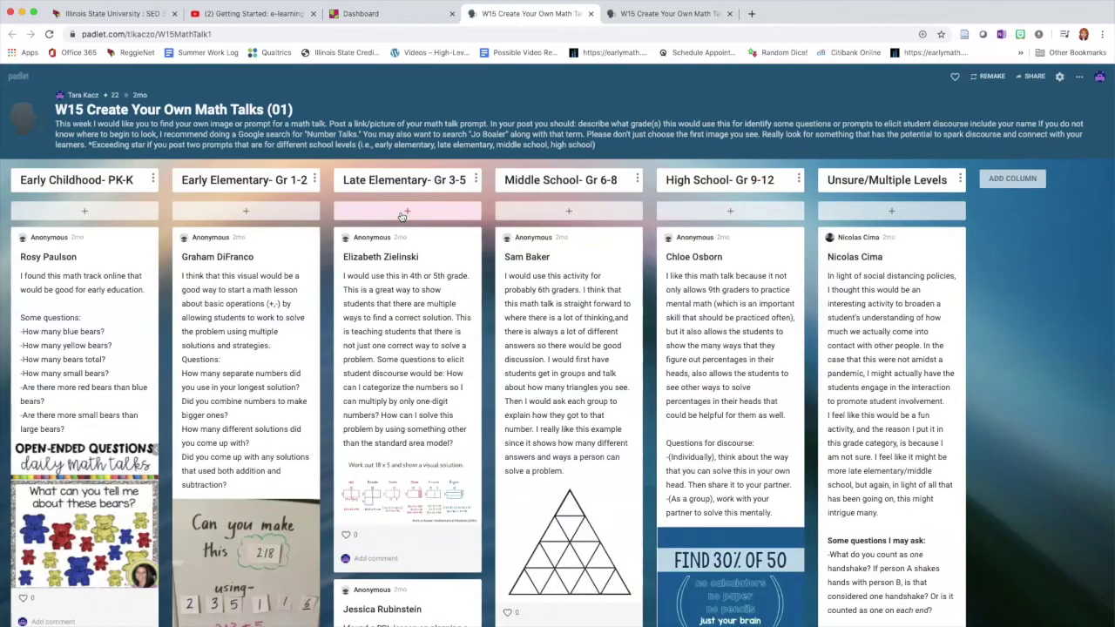
click(1027, 76)
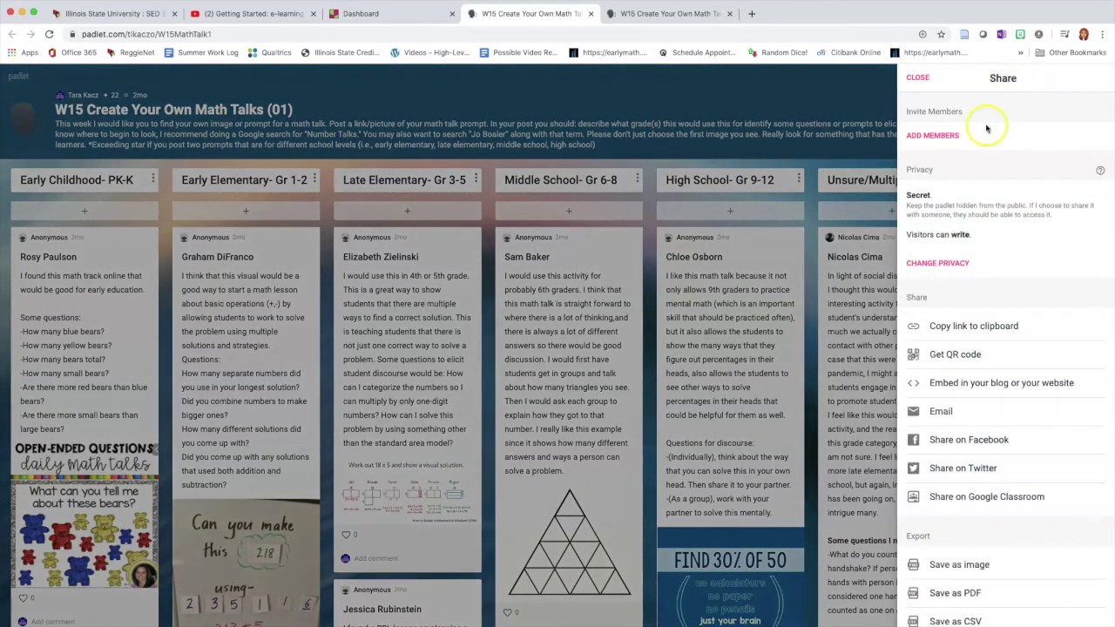
click(939, 388)
click(916, 369)
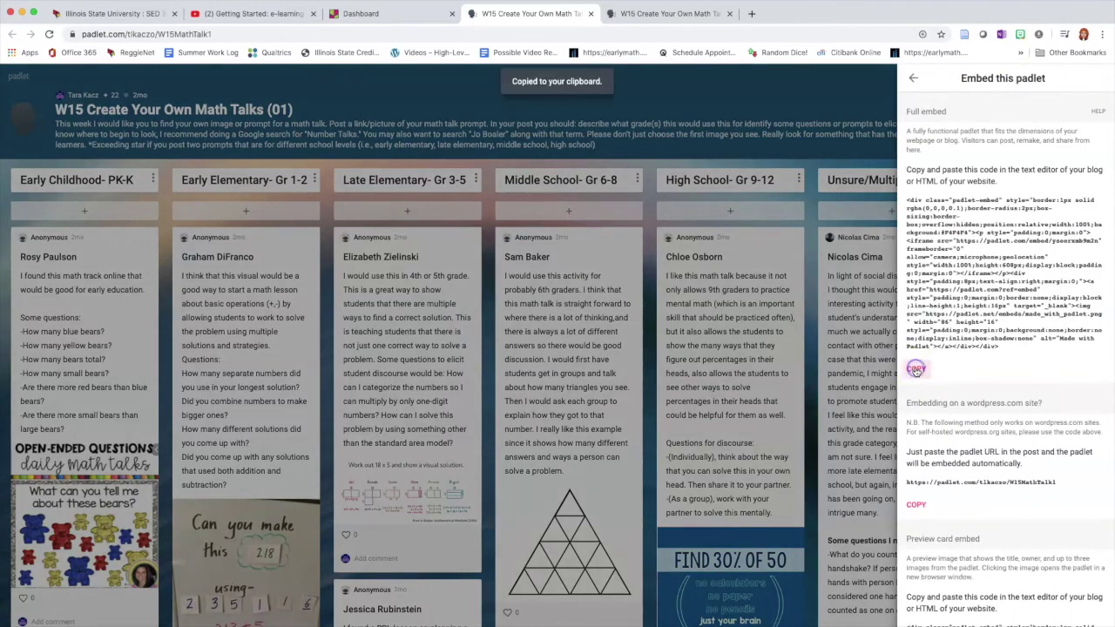
- Return to ReggieNet and embed the padlet below the video on the Lessons page using its copied embed code
click(87, 13)
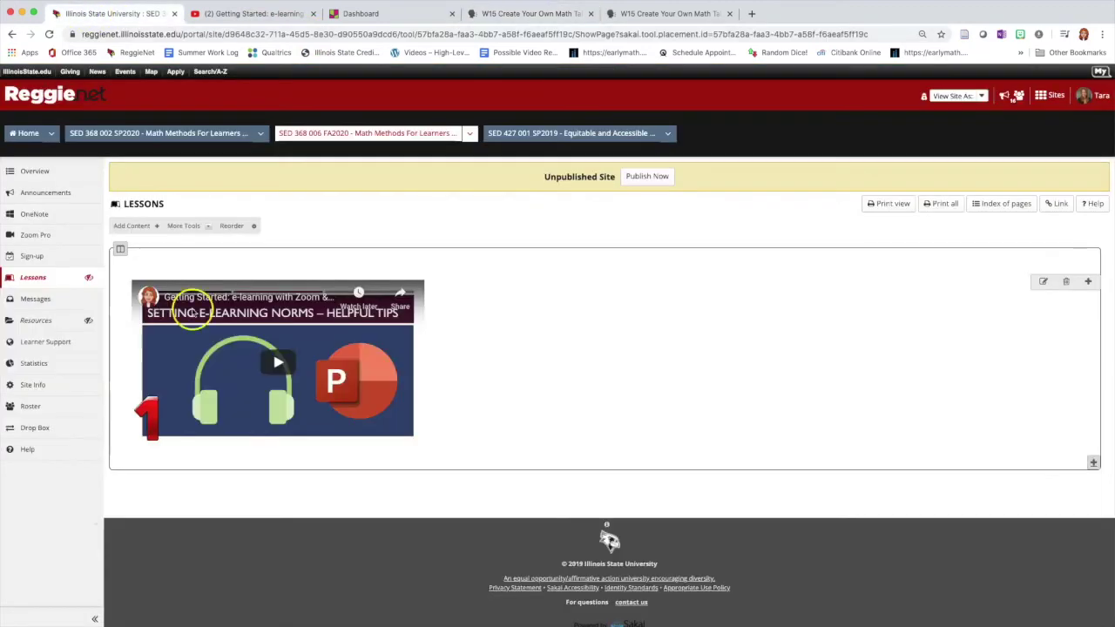
click(133, 225)
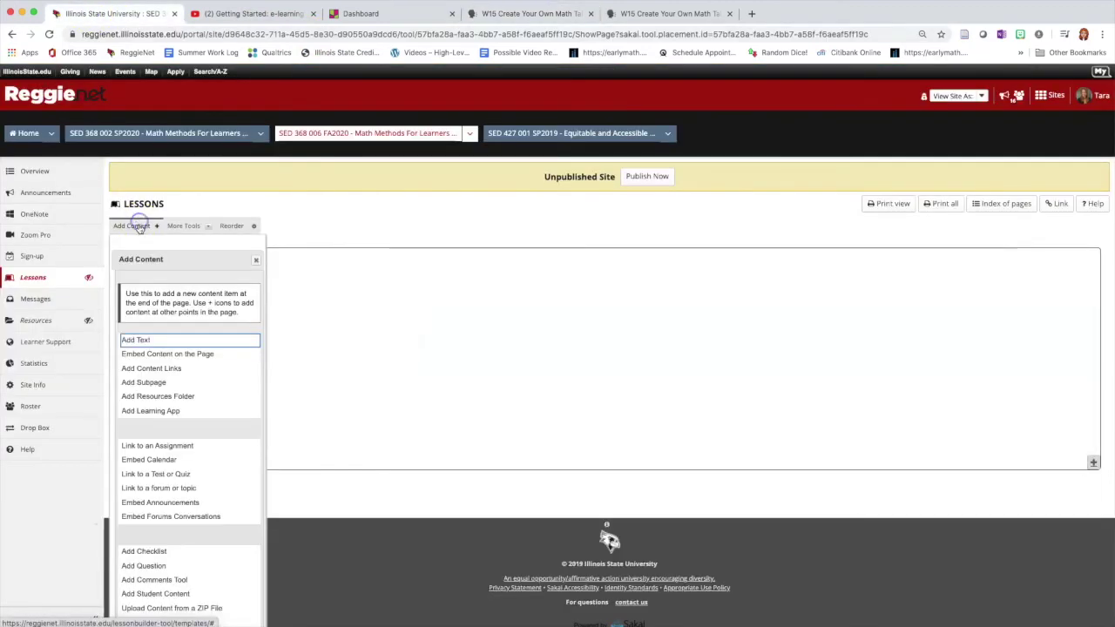
click(153, 352)
click(141, 406)
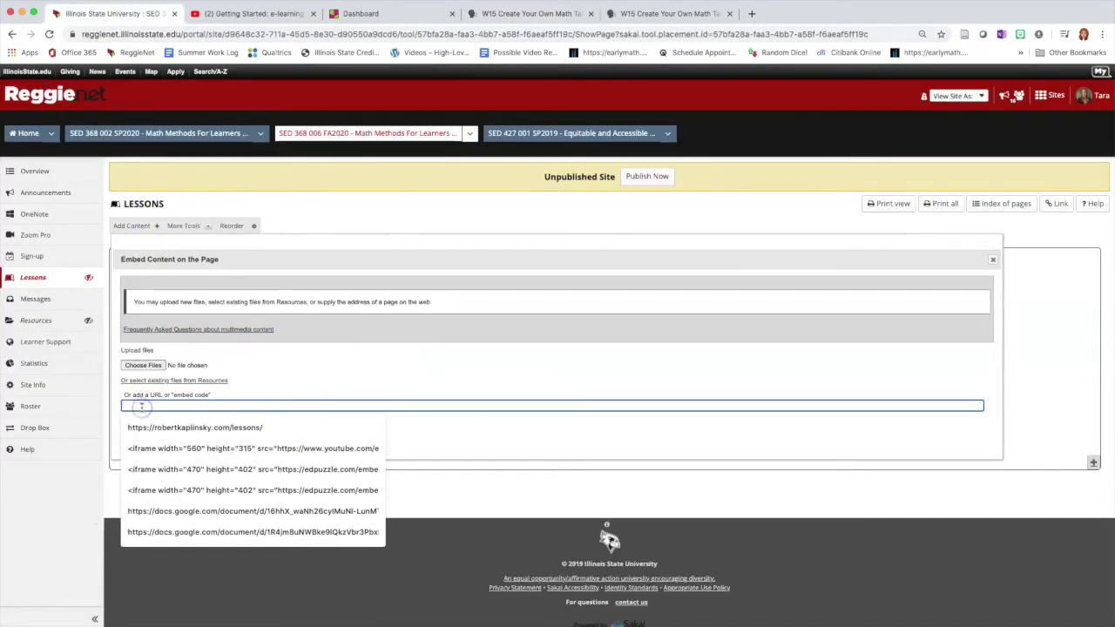
key(super+v)
click(135, 440)
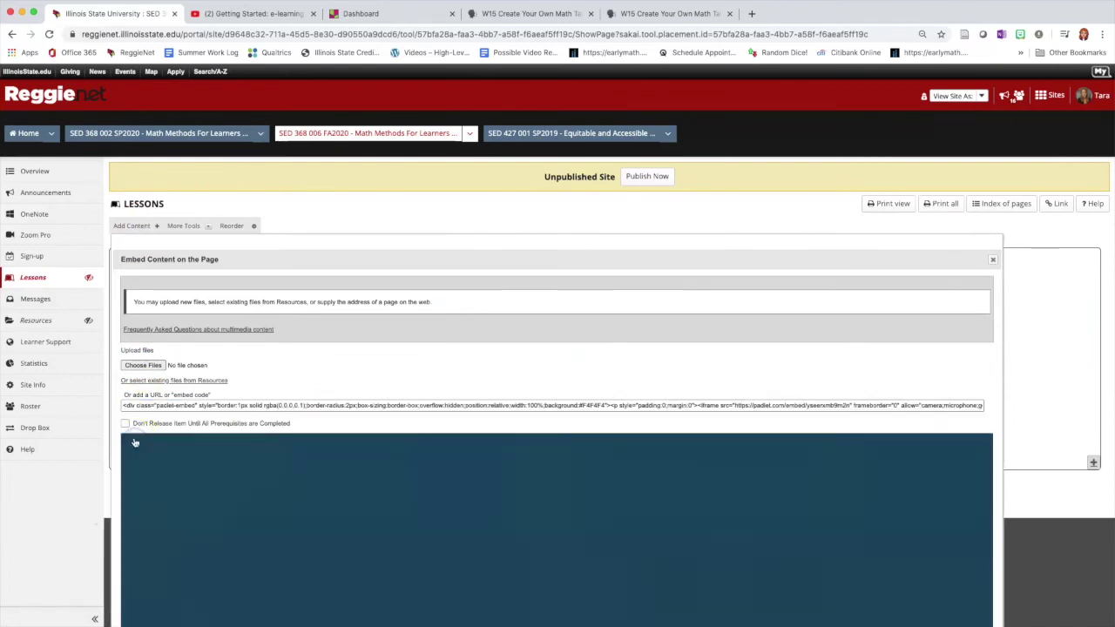
scroll(398, 323, down, 3)
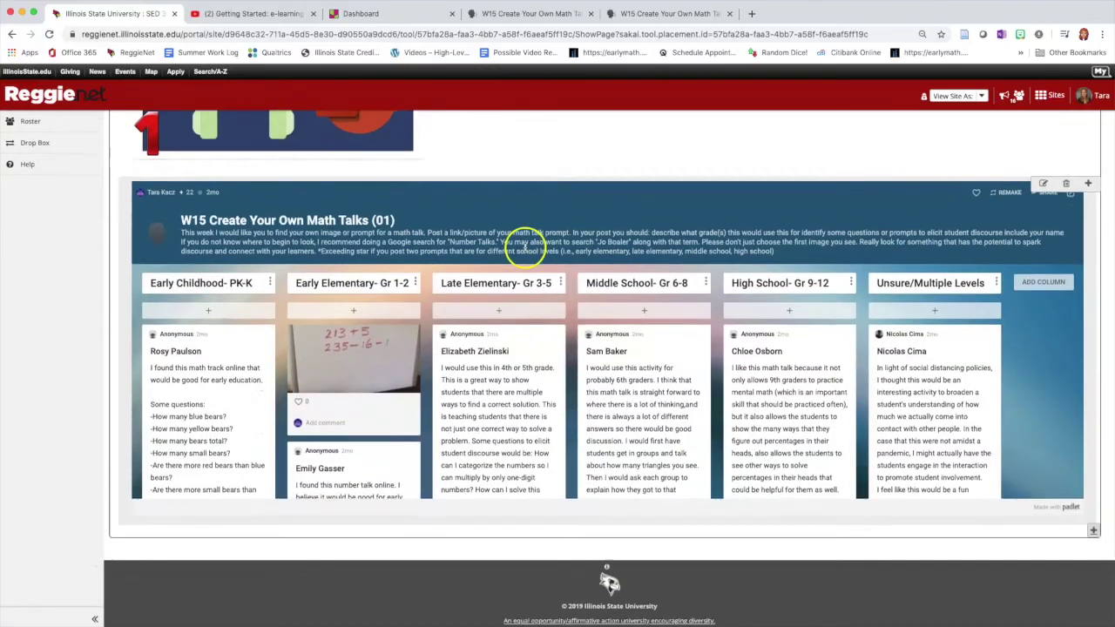
scroll(535, 222, up, 5)
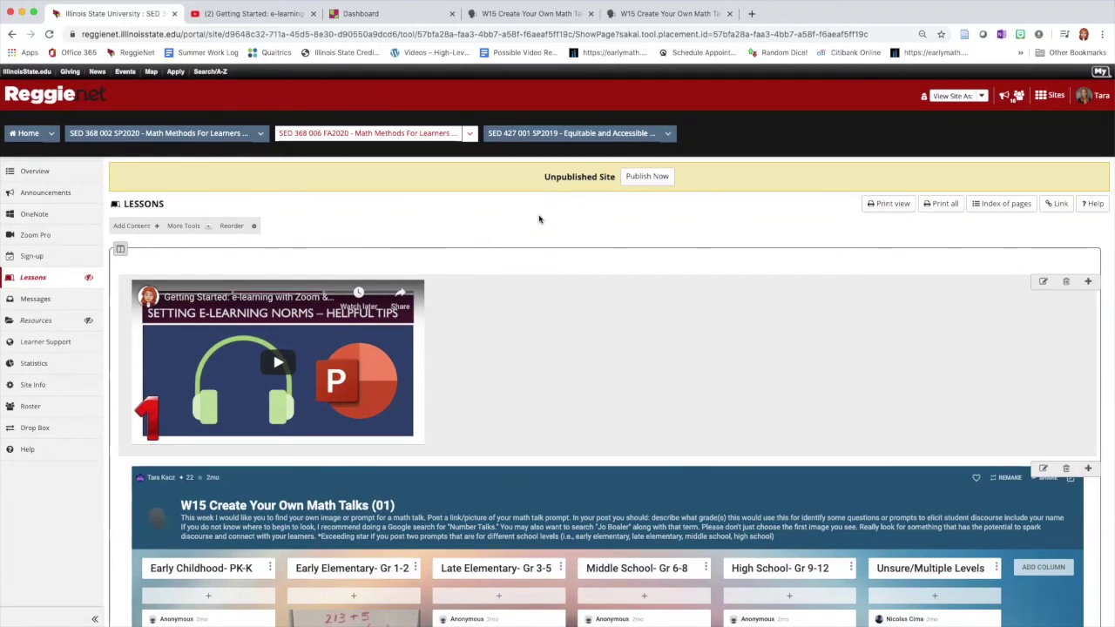
- Add a text item to the Lessons page with the lines "Week 1", "Date" and "Topics", and save it
scroll(639, 364, down, 1)
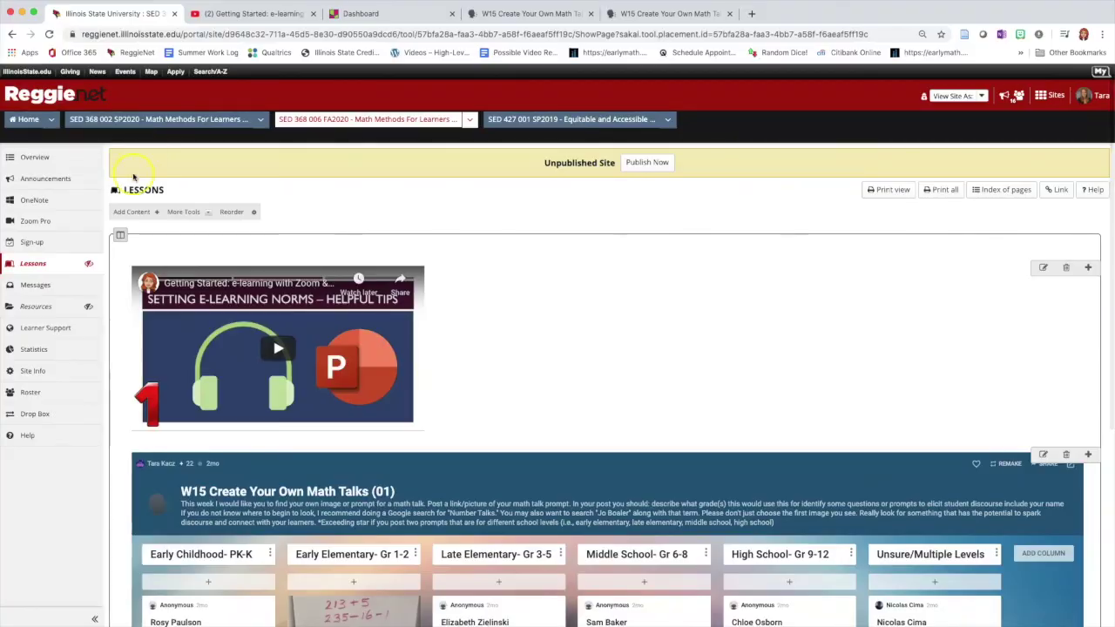
click(132, 213)
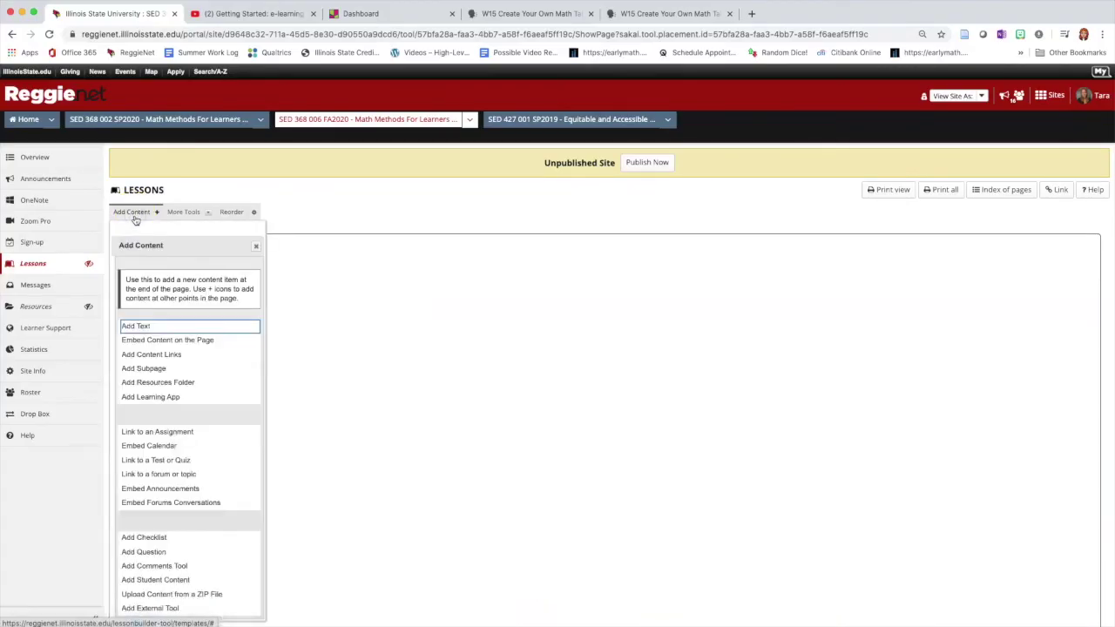
scroll(166, 362, down, 2)
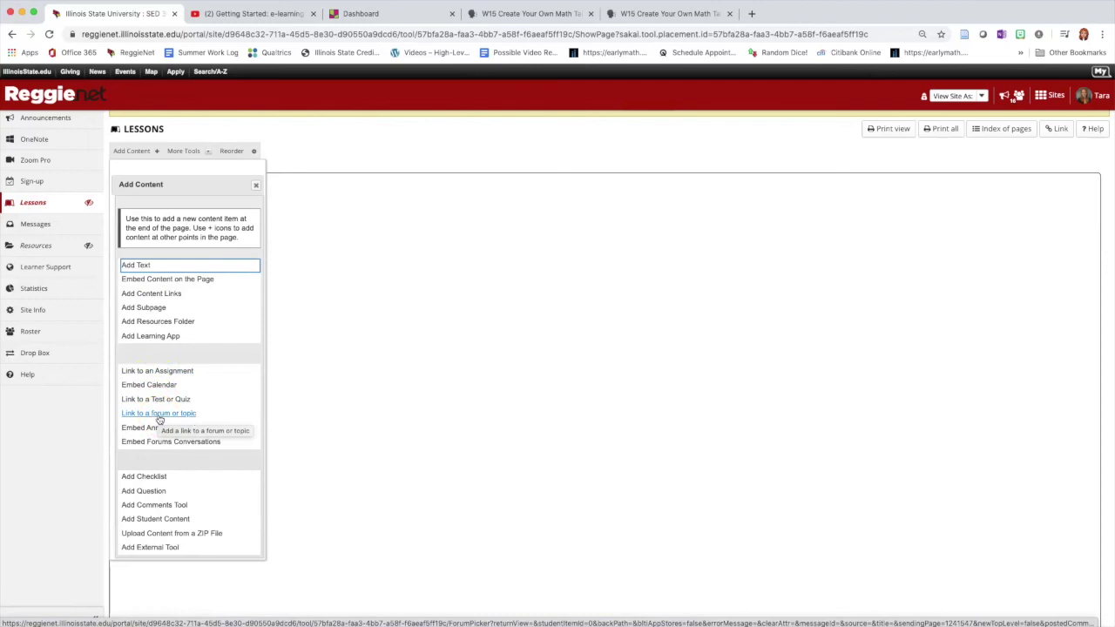
scroll(174, 425, down, 1)
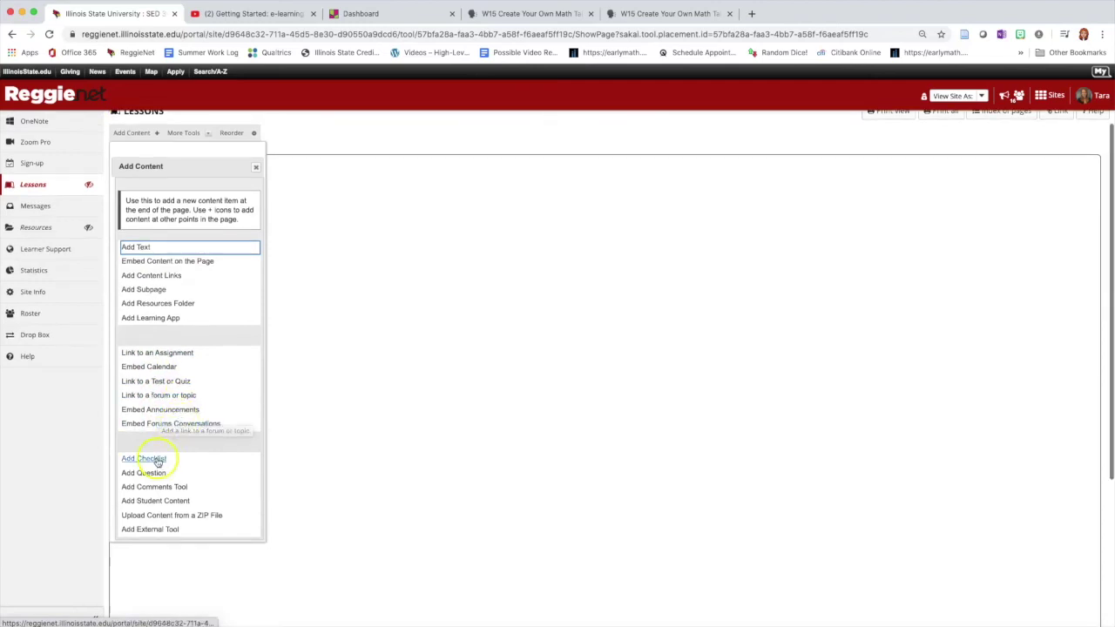
click(151, 466)
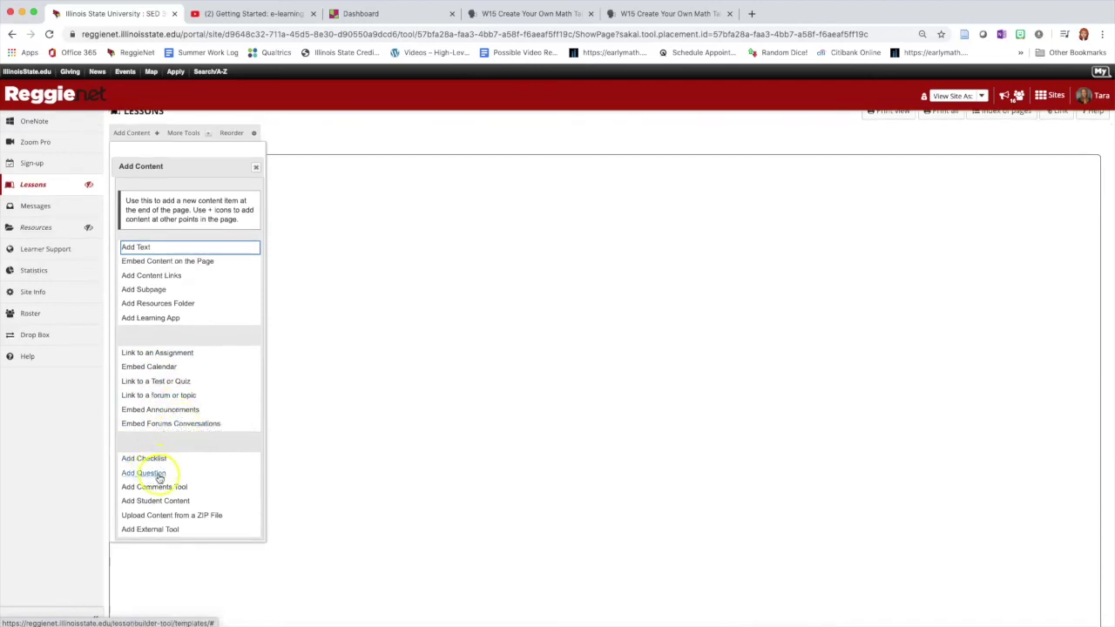
scroll(155, 497, up, 2)
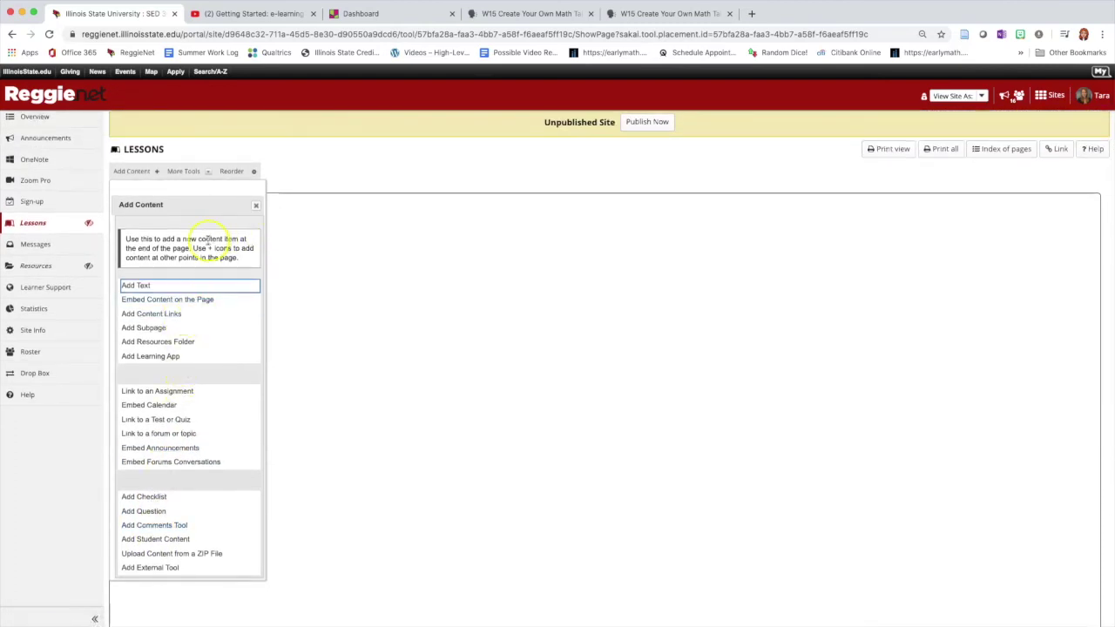
click(142, 286)
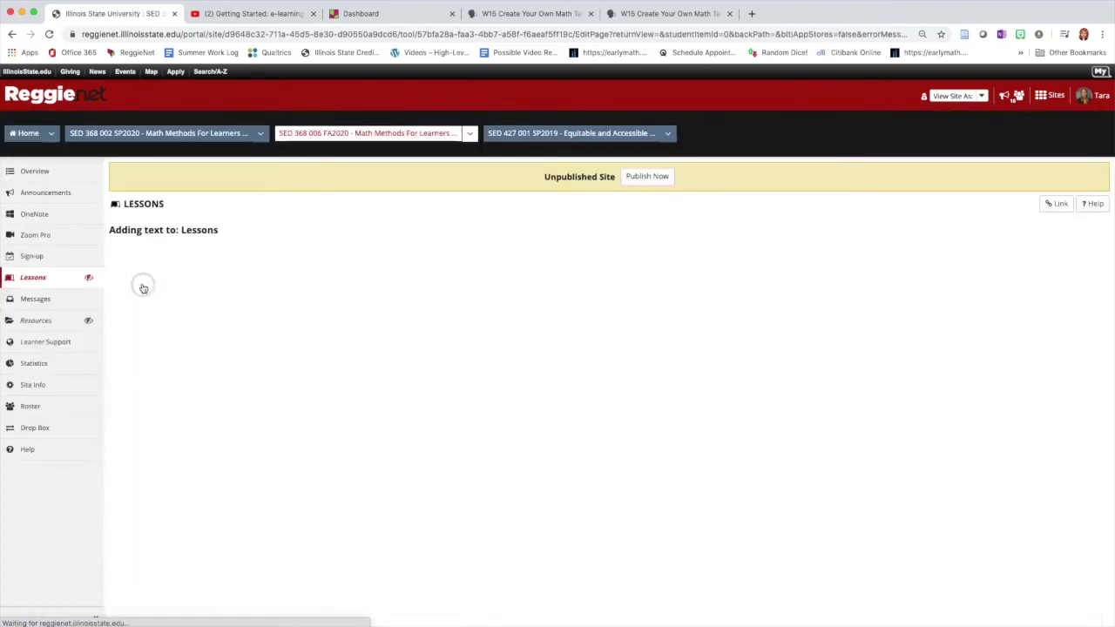
click(132, 361)
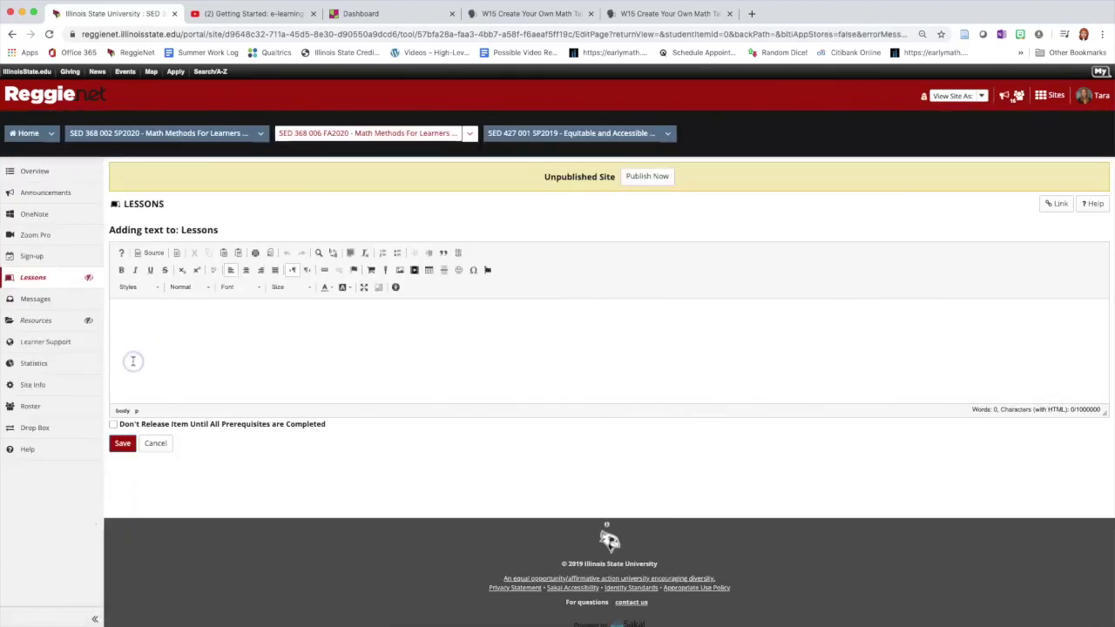
text(Week 1 )
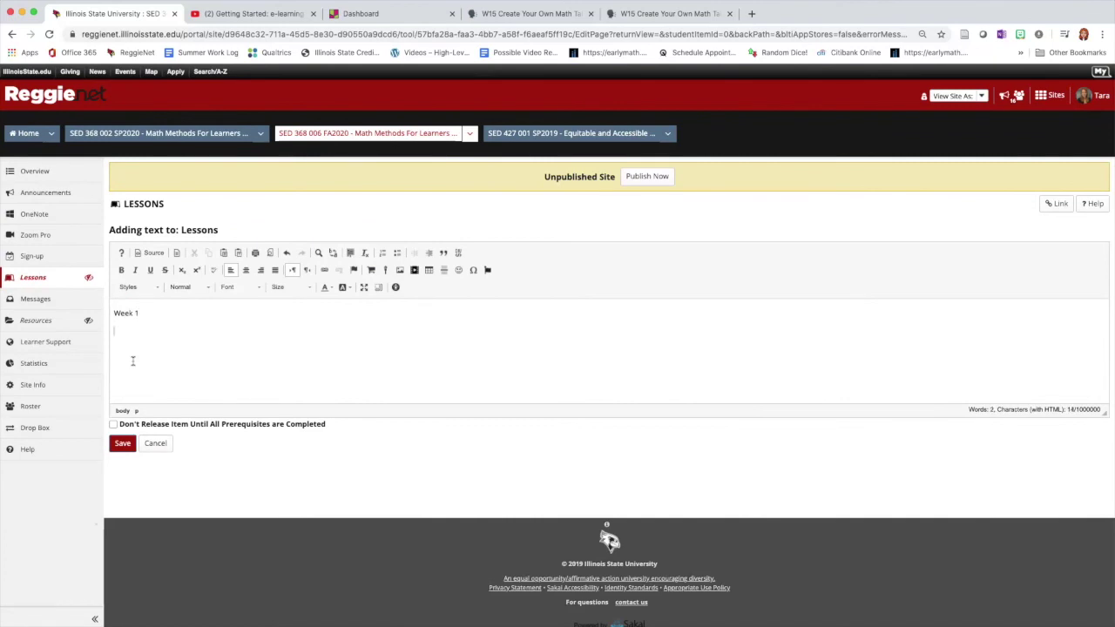
text(Date)
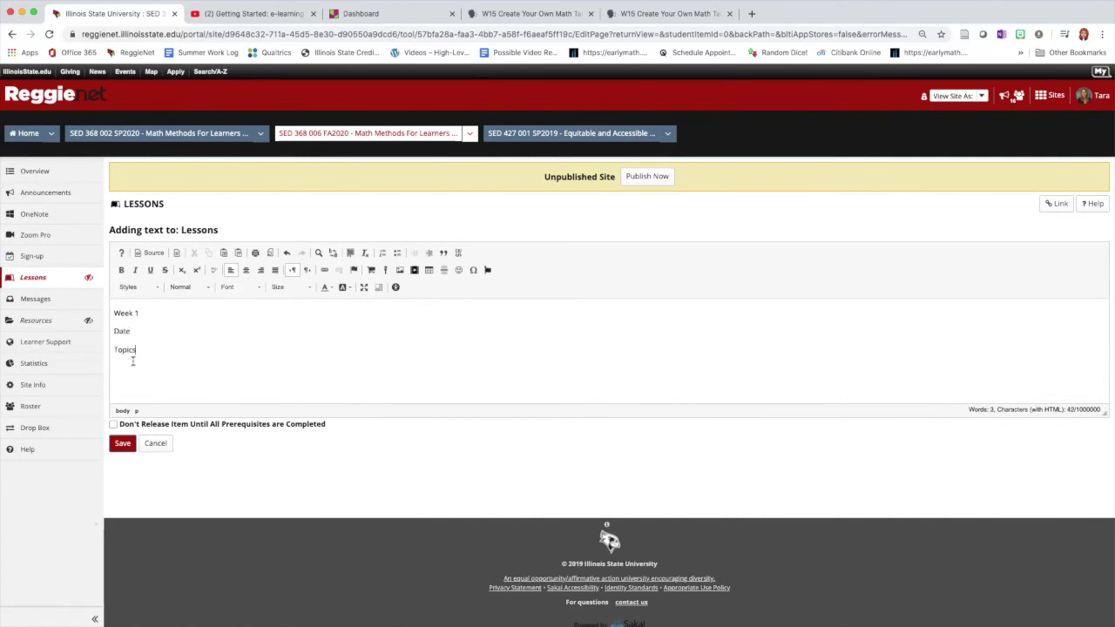
click(122, 444)
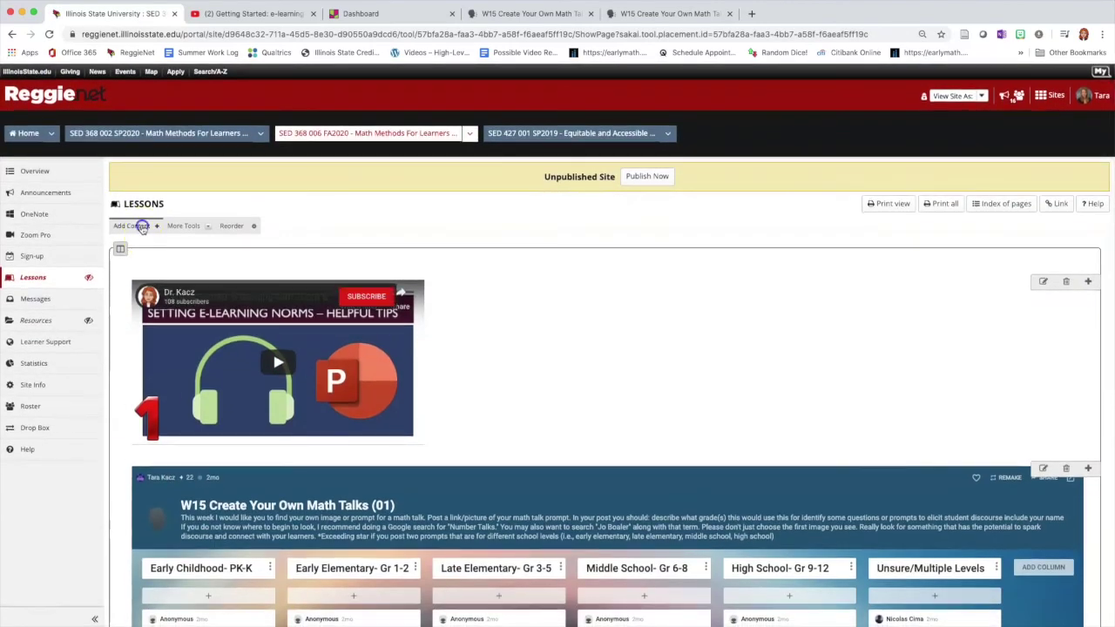
- Start another text item on the Lessons page with the lines "Activity 1", "hyperlink" and "hyplerlink"
click(139, 226)
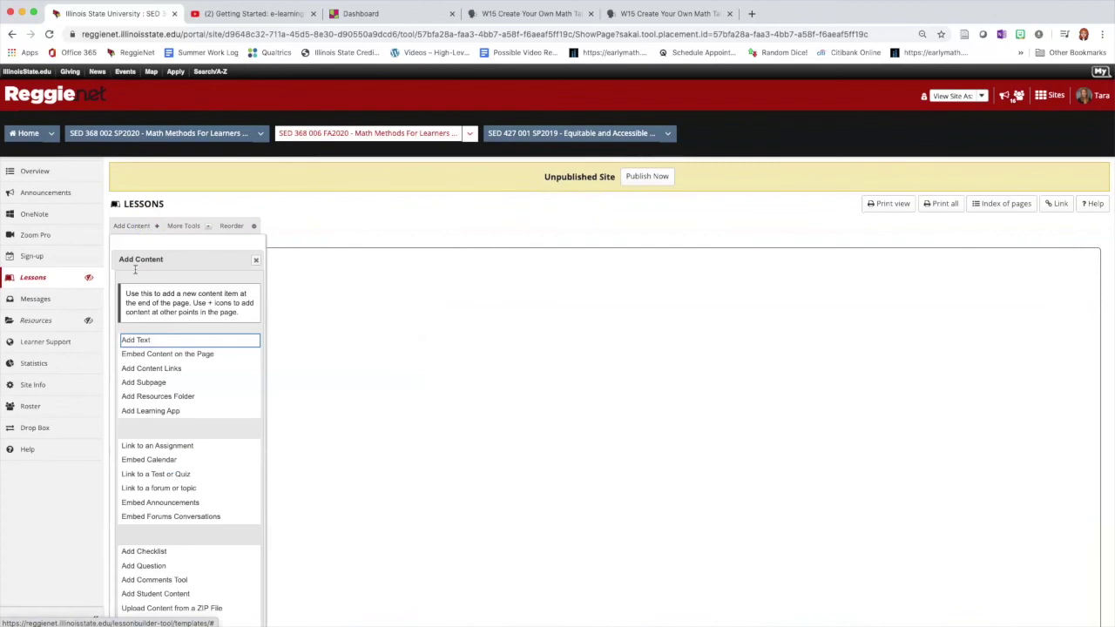
click(130, 339)
text(Activity 1)
key(Return)
text(hyperlink)
key(Return)
text(hyplerlink)
drag(150, 350, 81, 351)
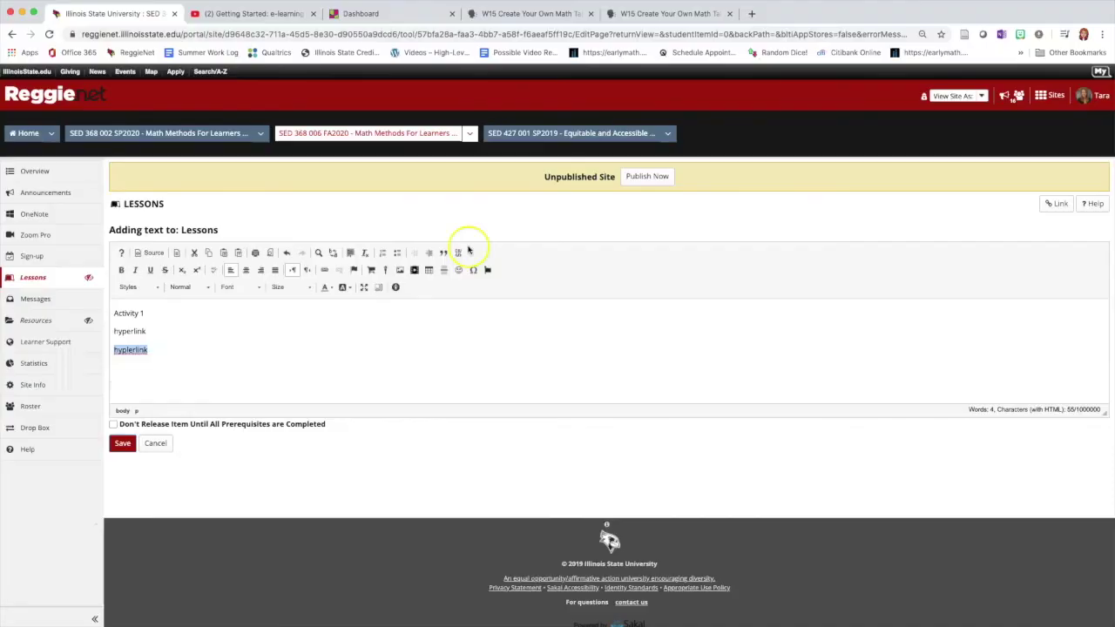
click(323, 272)
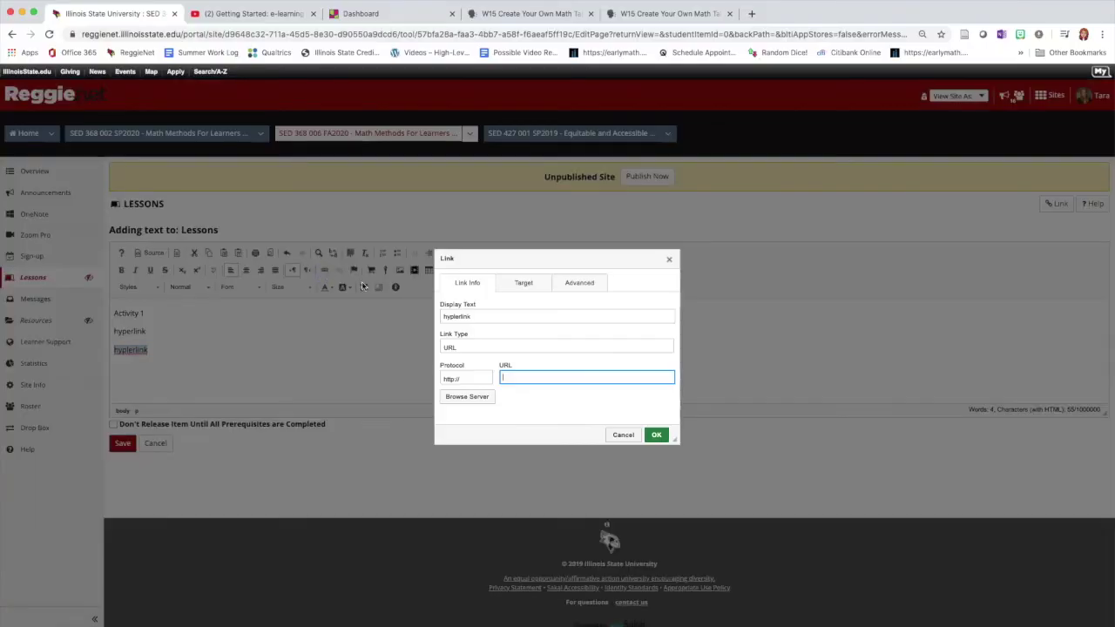
click(622, 436)
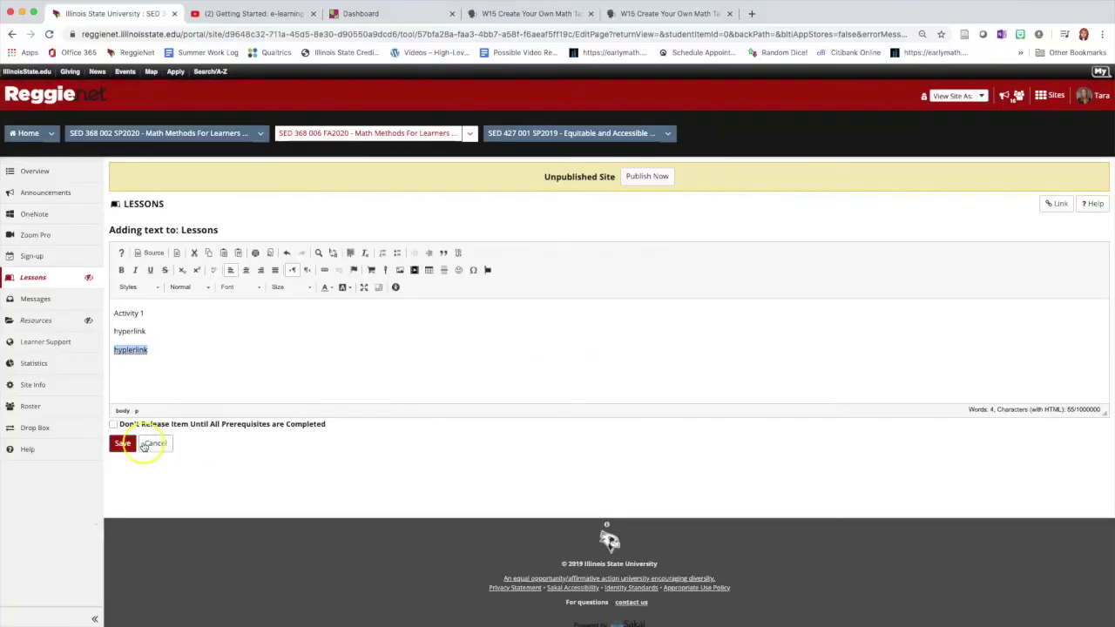
- Save the "Activity 1" text item and look over the items on the Lessons page
click(122, 442)
scroll(299, 468, down, 10)
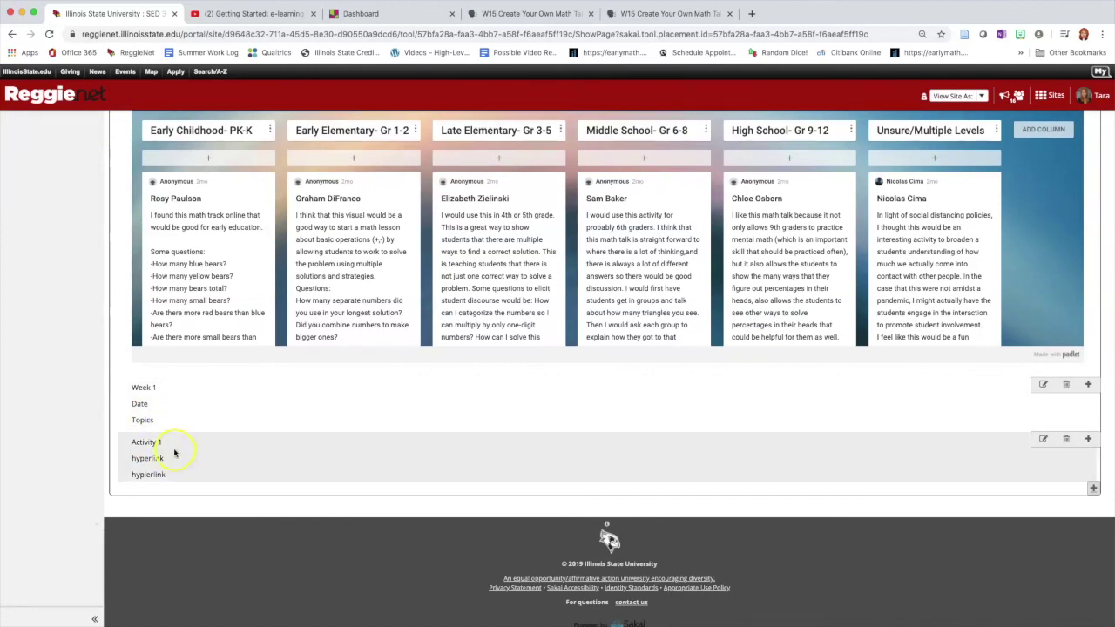
scroll(174, 452, up, 5)
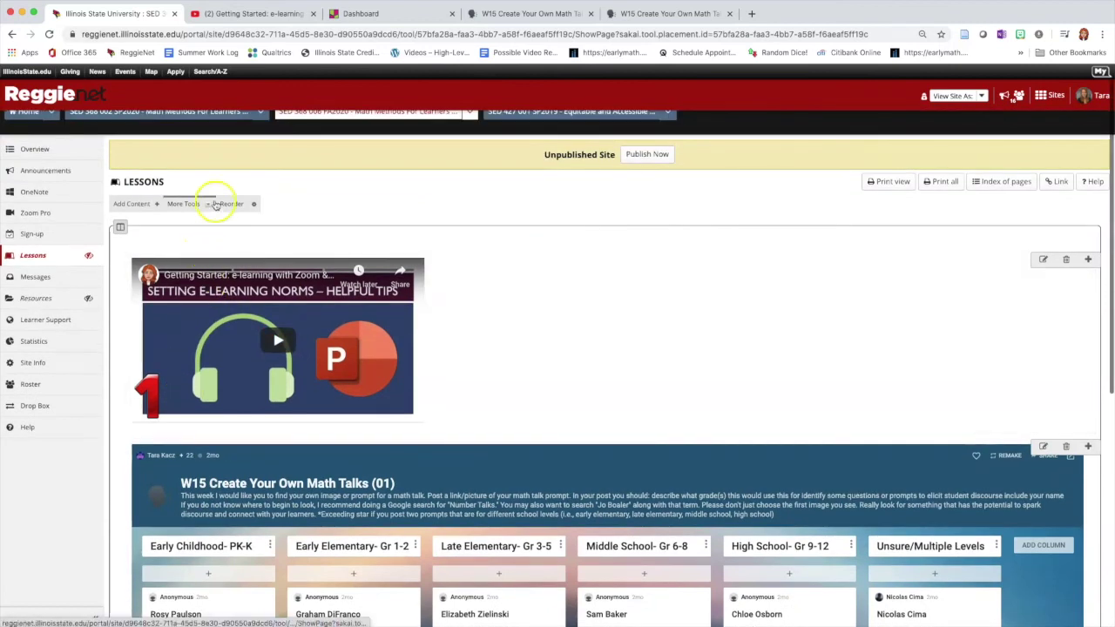
- Reorder the Lessons page items to Week 1 text, embedded video, Activity 1 text, embedded padlet, save the order, and look over the page
click(225, 206)
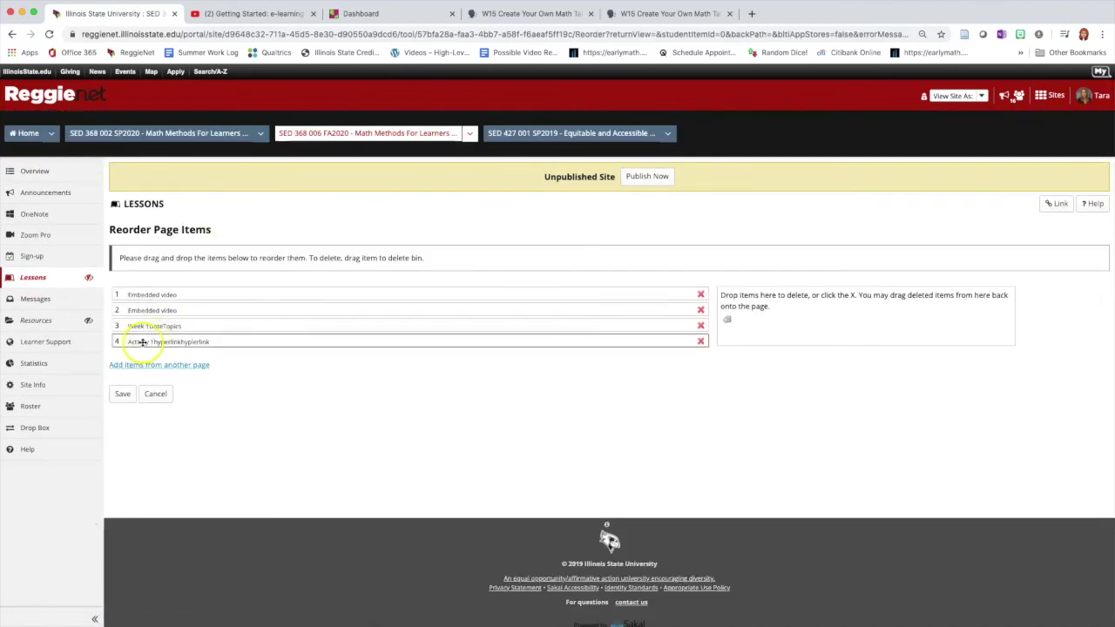
mouse_move(139, 324)
mouse_down()
mouse_move(142, 290)
mouse_move(145, 343)
mouse_move(149, 306)
mouse_move(148, 325)
mouse_up()
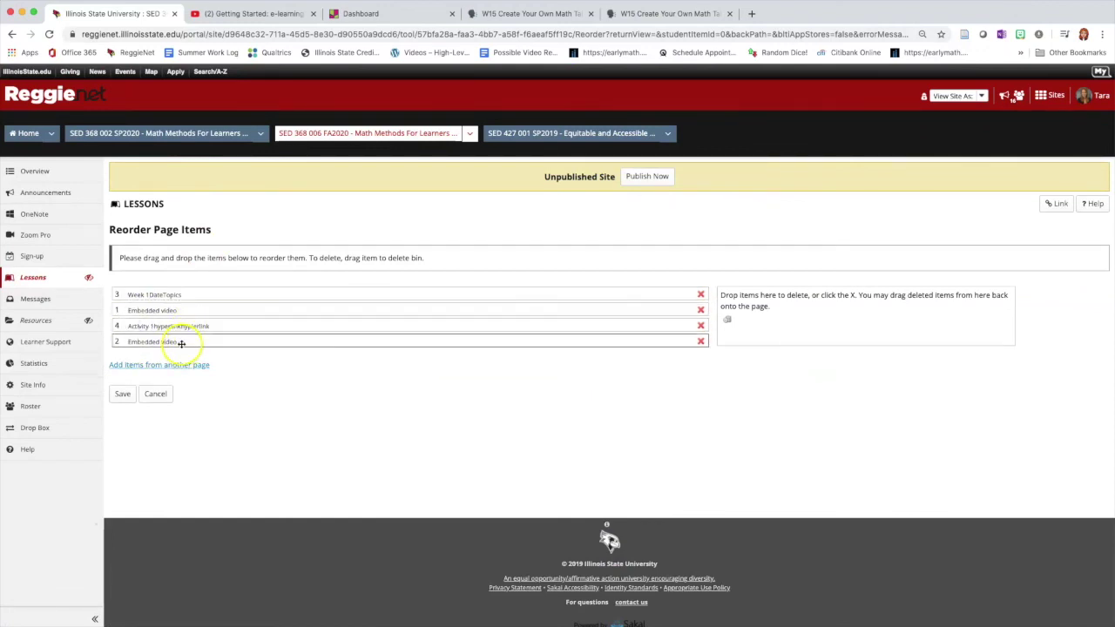
click(116, 393)
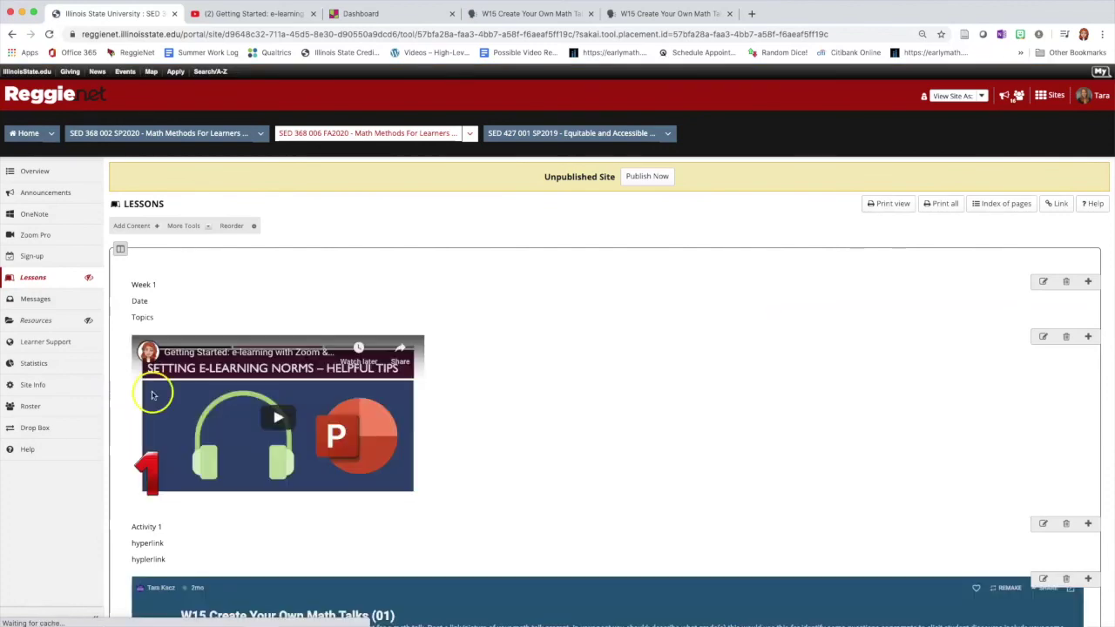
scroll(311, 423, down, 1)
scroll(311, 423, down, 1)
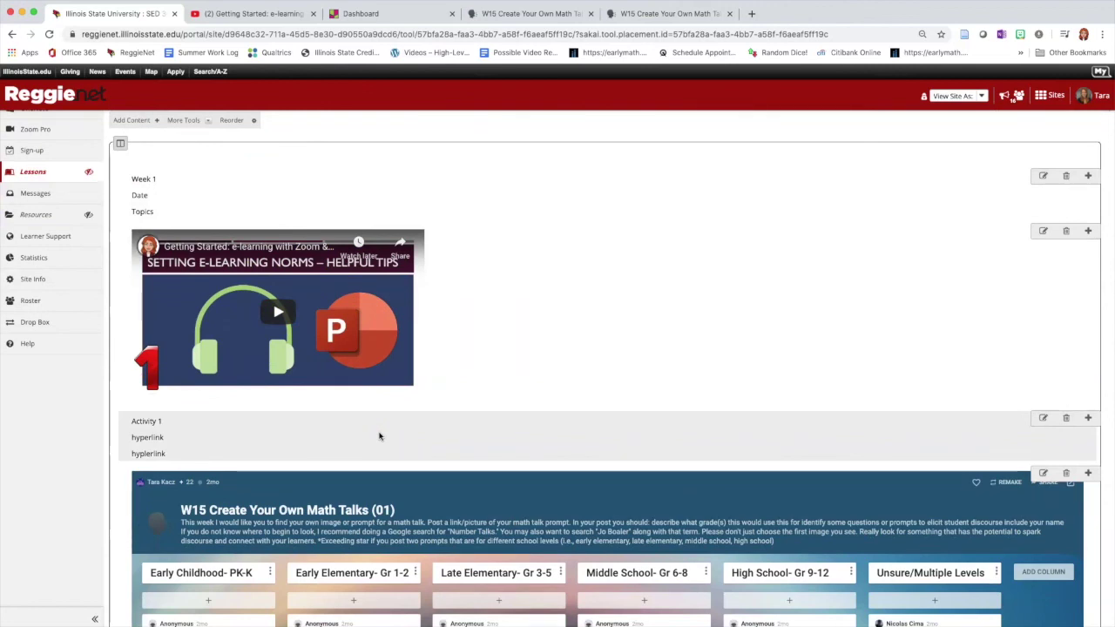
scroll(379, 436, down, 7)
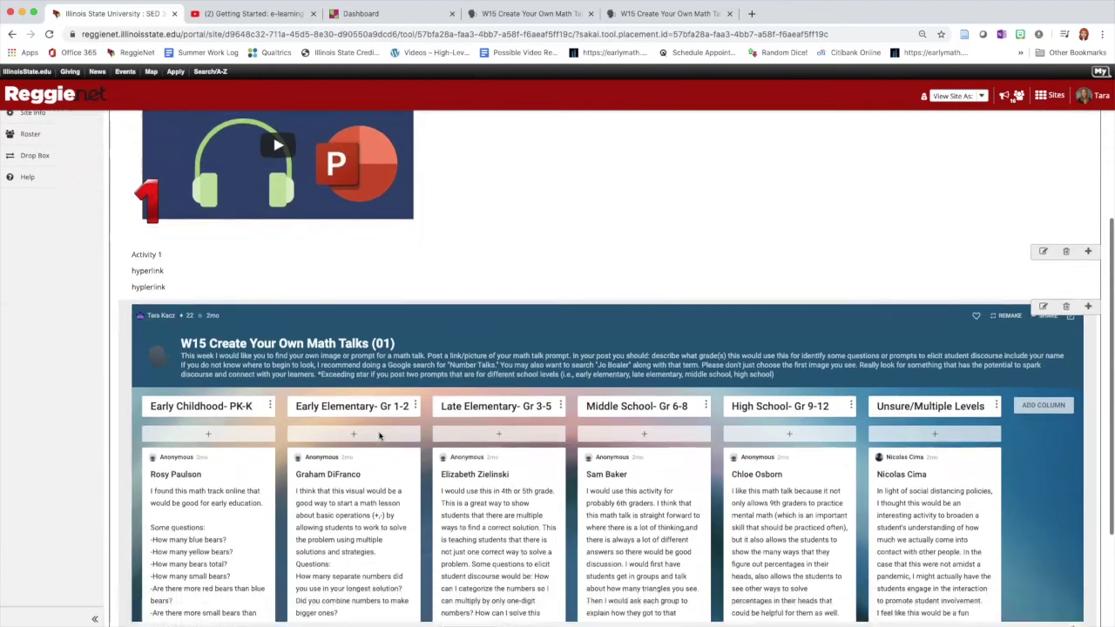
scroll(378, 435, up, 10)
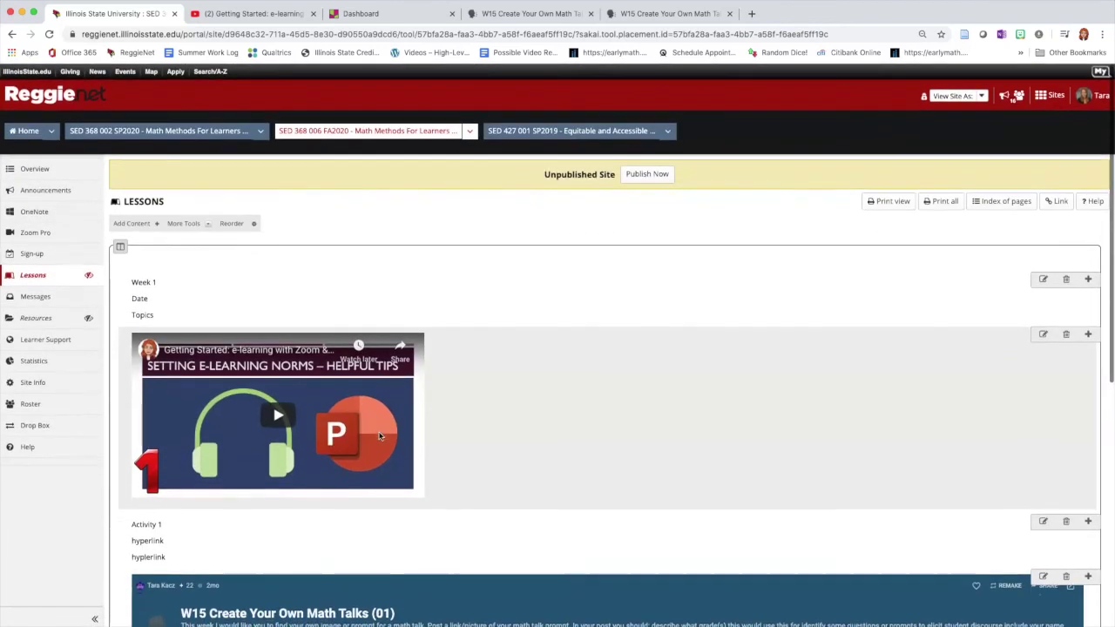